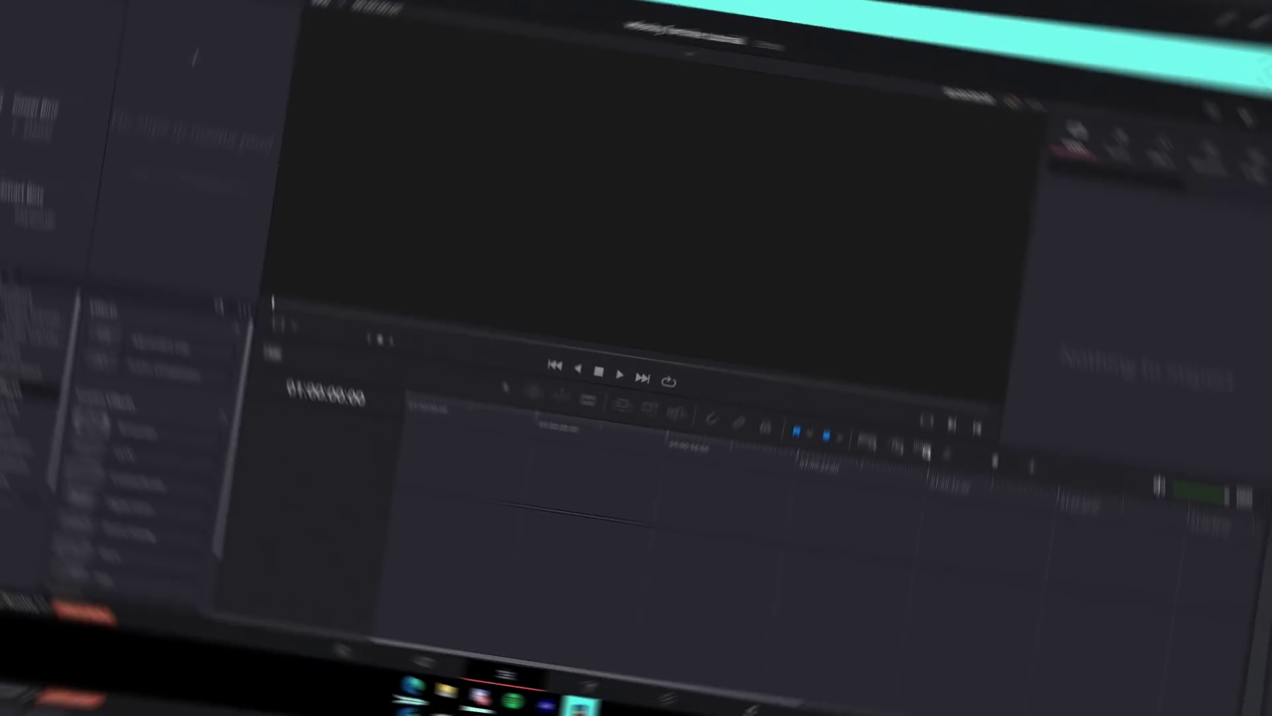
- Set the project's timeline frame rate to 60 frames per second and save the project settings
click(76, 21)
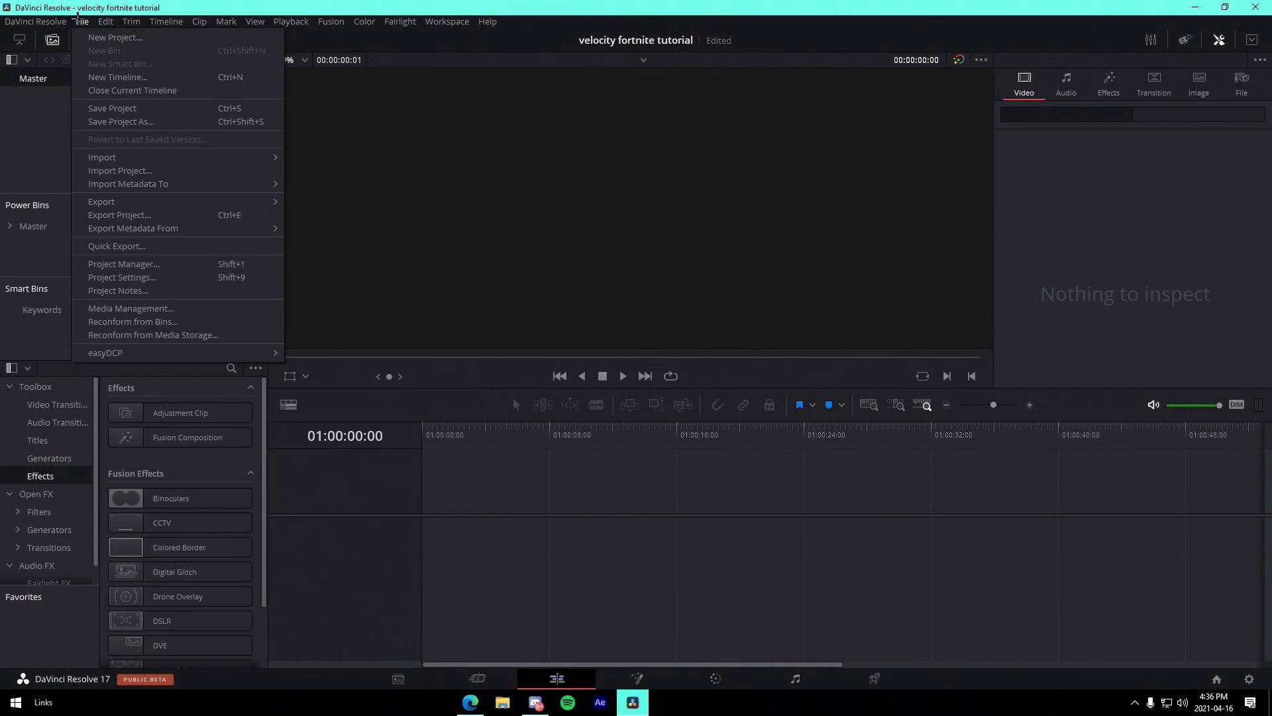
click(146, 272)
click(646, 241)
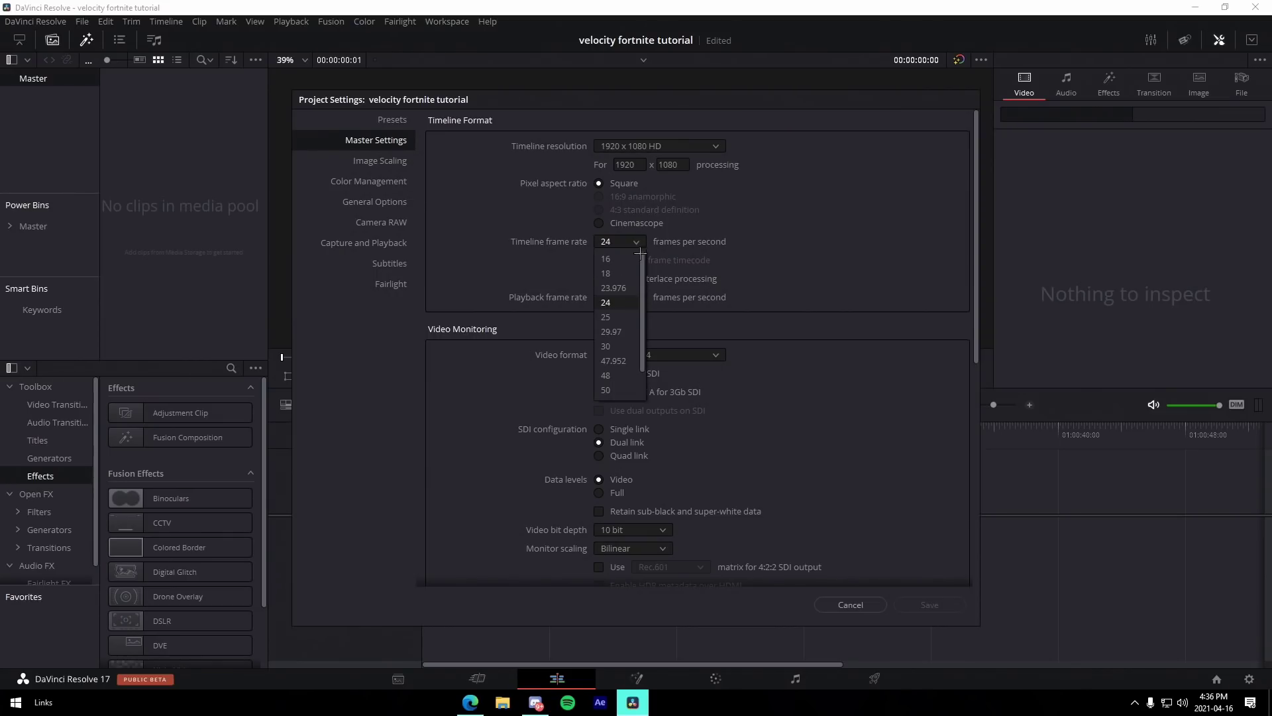
click(616, 392)
scroll(911, 573, down, 3)
click(927, 606)
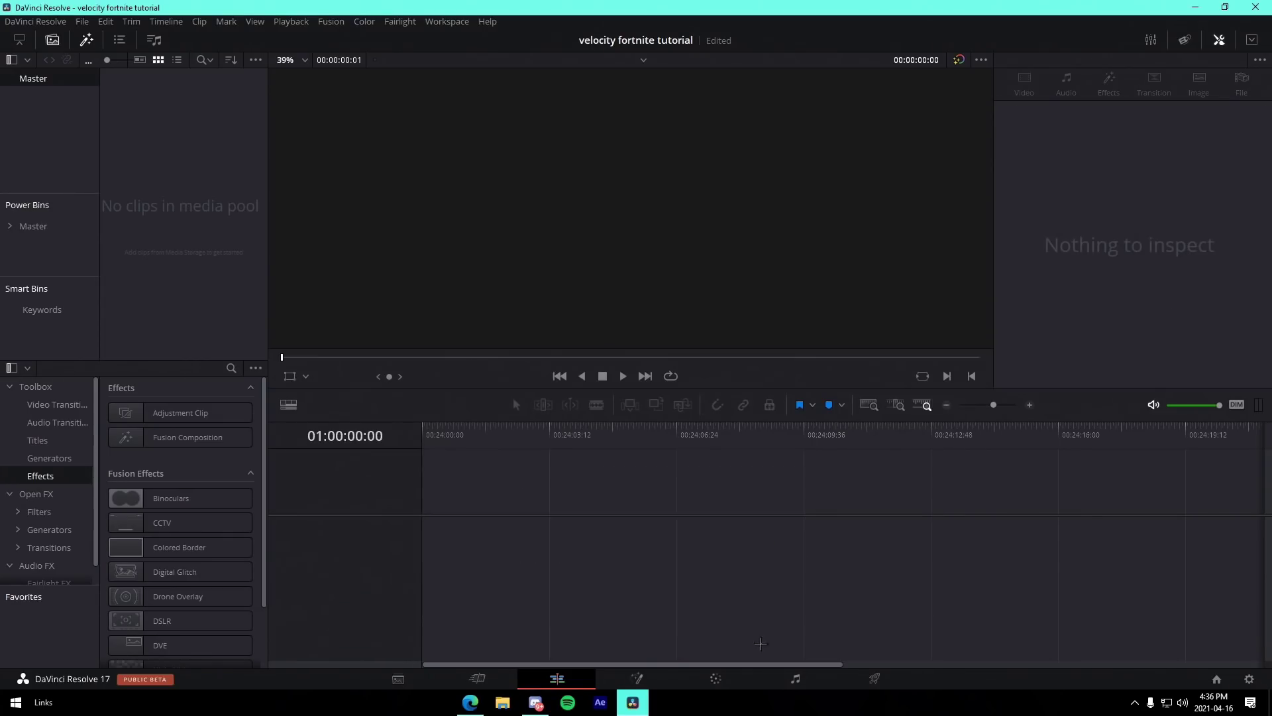
- Import the Fortnite 2021.03.27 - 20.33.10.05 and 2021.03.26 - 13.07.17.04 clips from the Lush clips folder into the media pool and preview the latter
click(503, 703)
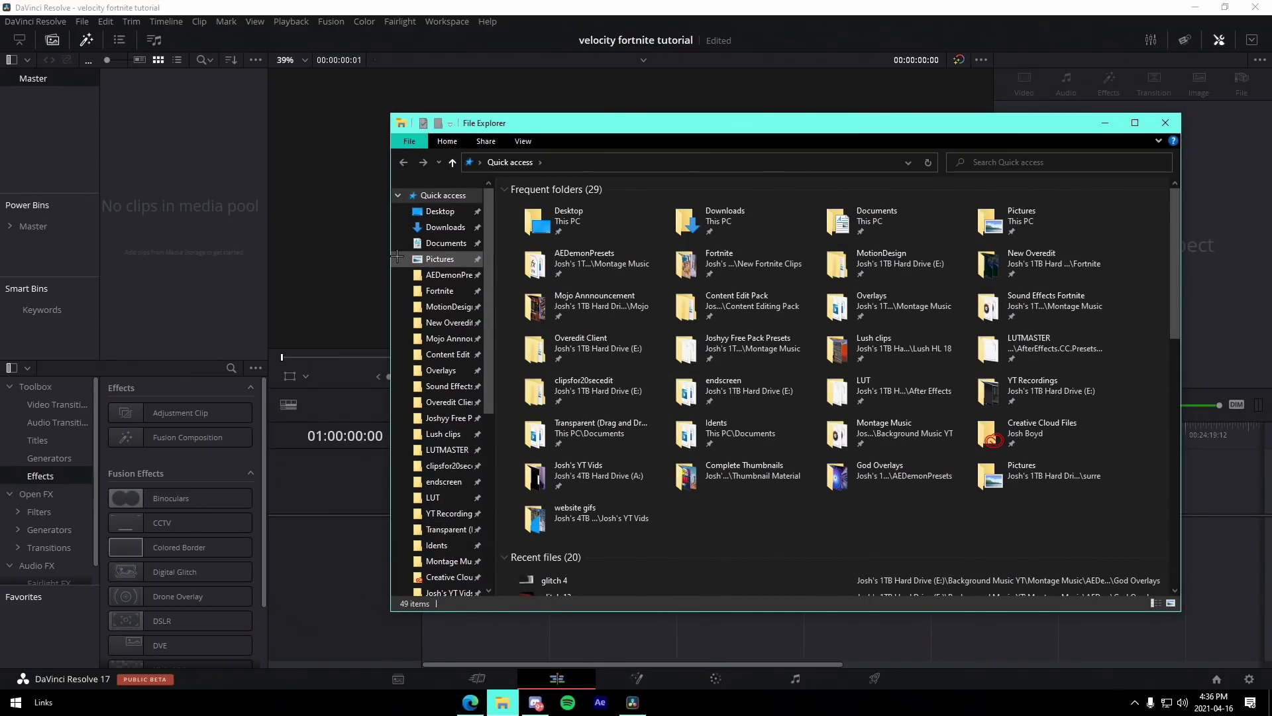
click(443, 433)
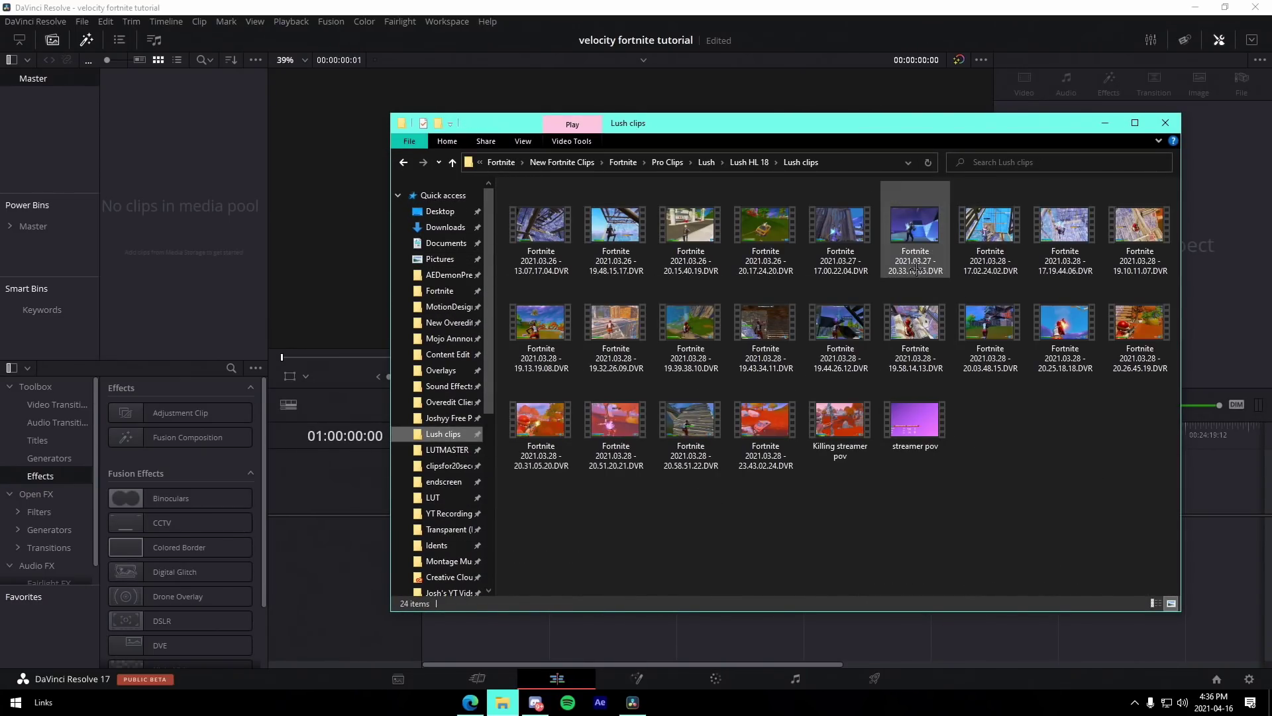
drag(924, 244, 174, 223)
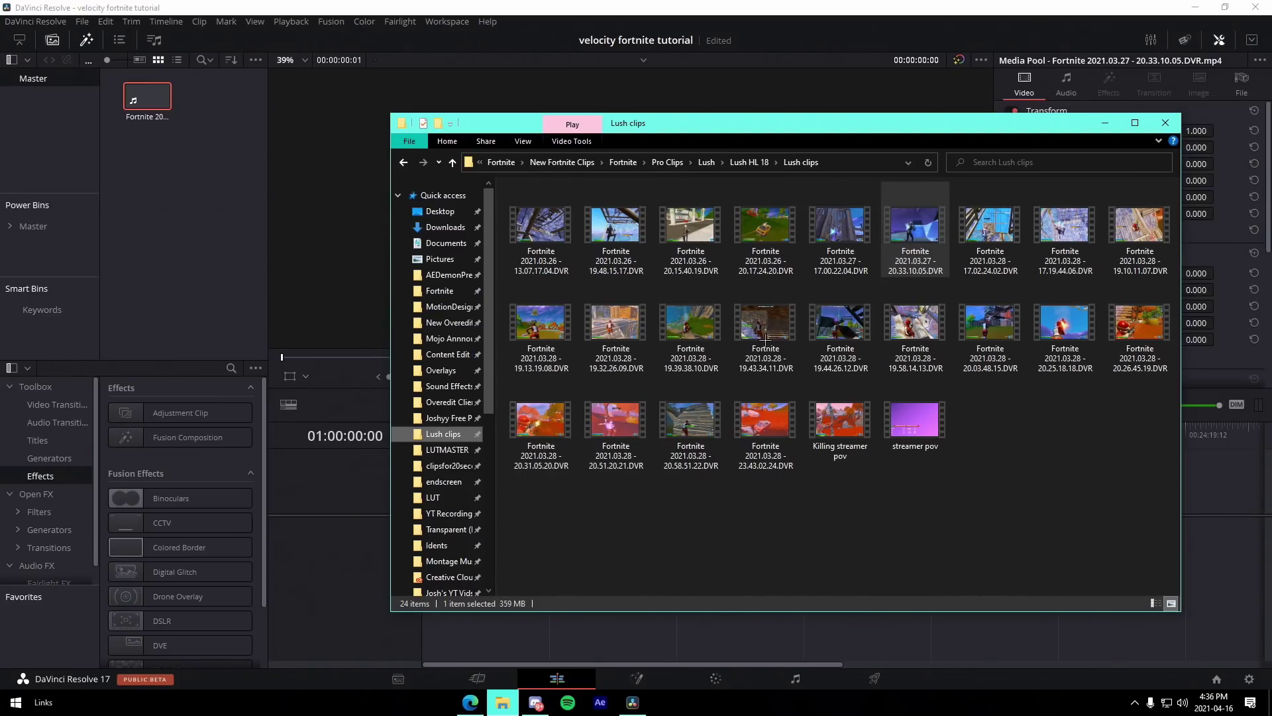
drag(540, 322, 954, 338)
mouse_move(987, 328)
mouse_down()
mouse_move(845, 369)
mouse_move(967, 341)
mouse_up()
drag(611, 231, 575, 245)
drag(550, 232, 191, 239)
click(191, 239)
double_click(147, 98)
drag(713, 358, 948, 383)
click(169, 227)
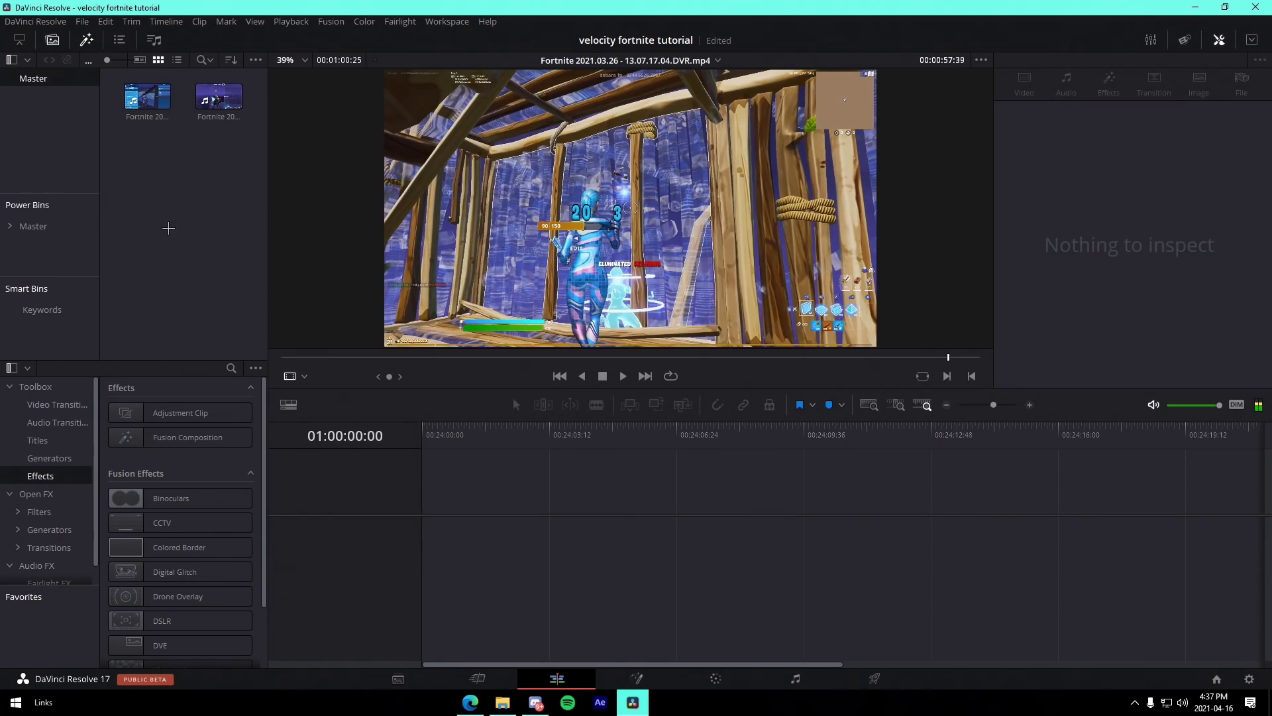
- Switch to File Explorer, open the Montage Music folder and get ready to search it
click(501, 703)
scroll(451, 477, down, 5)
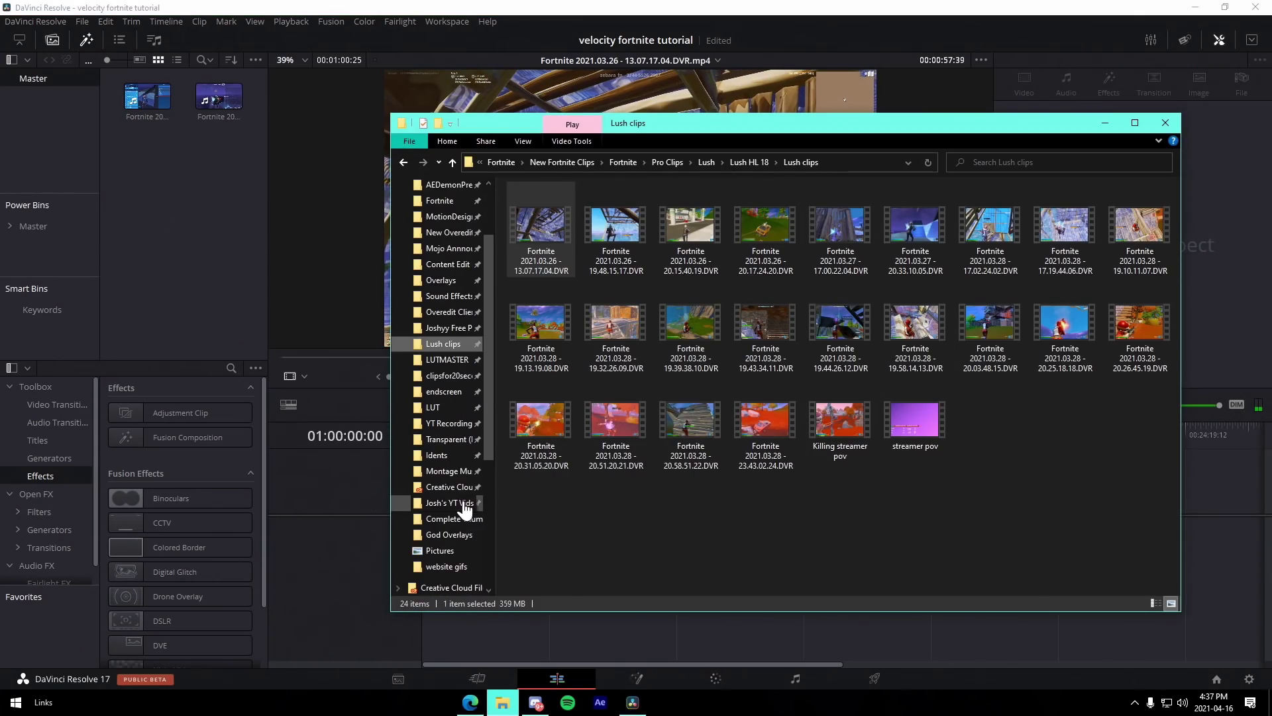
click(453, 471)
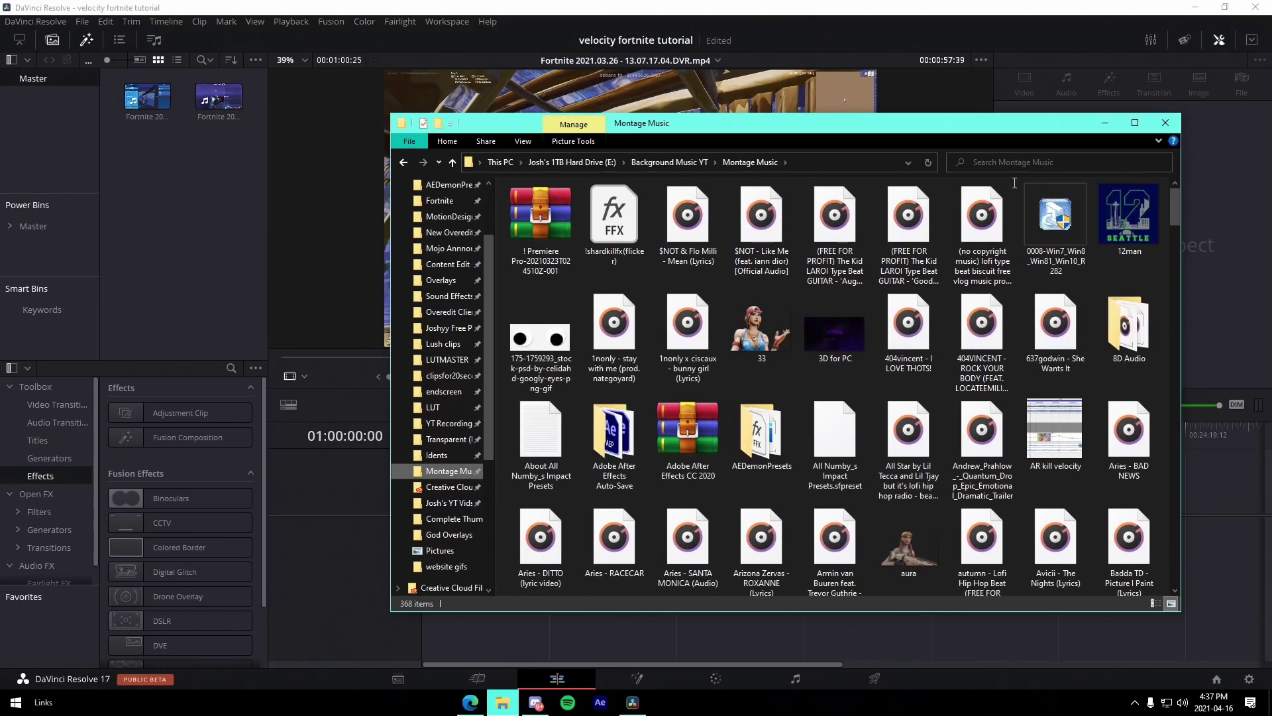
click(1014, 165)
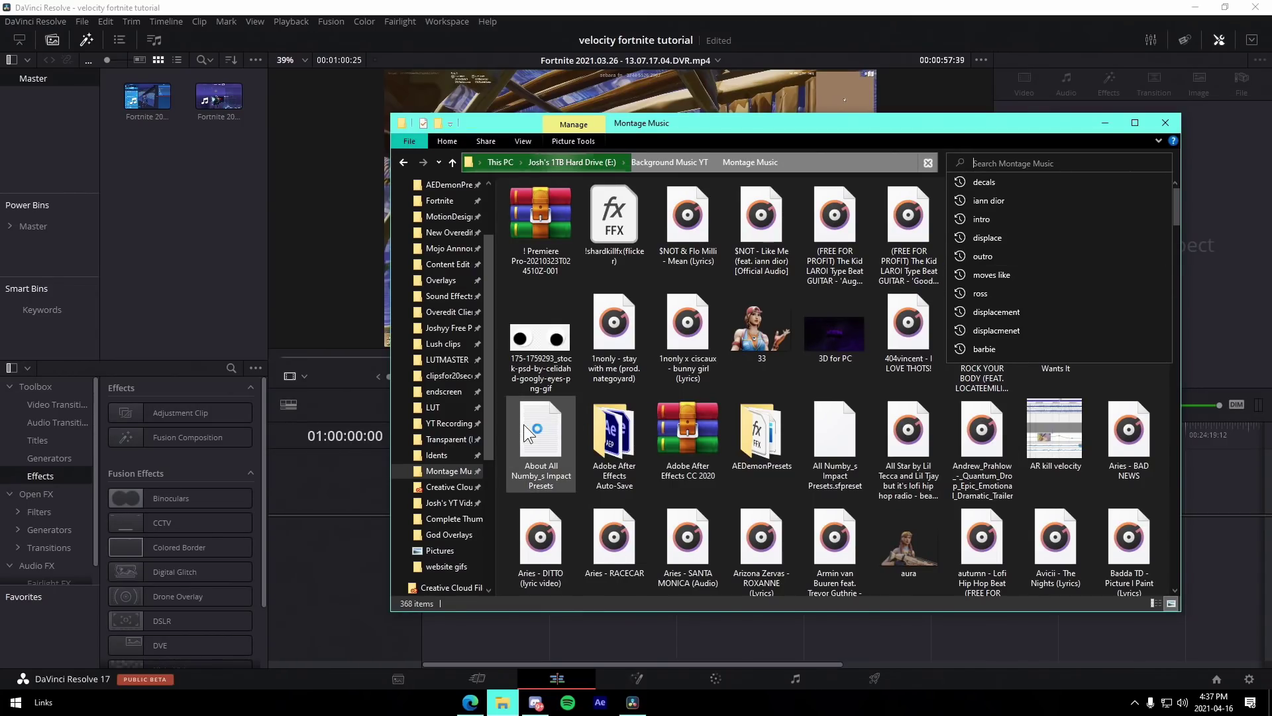
click(499, 431)
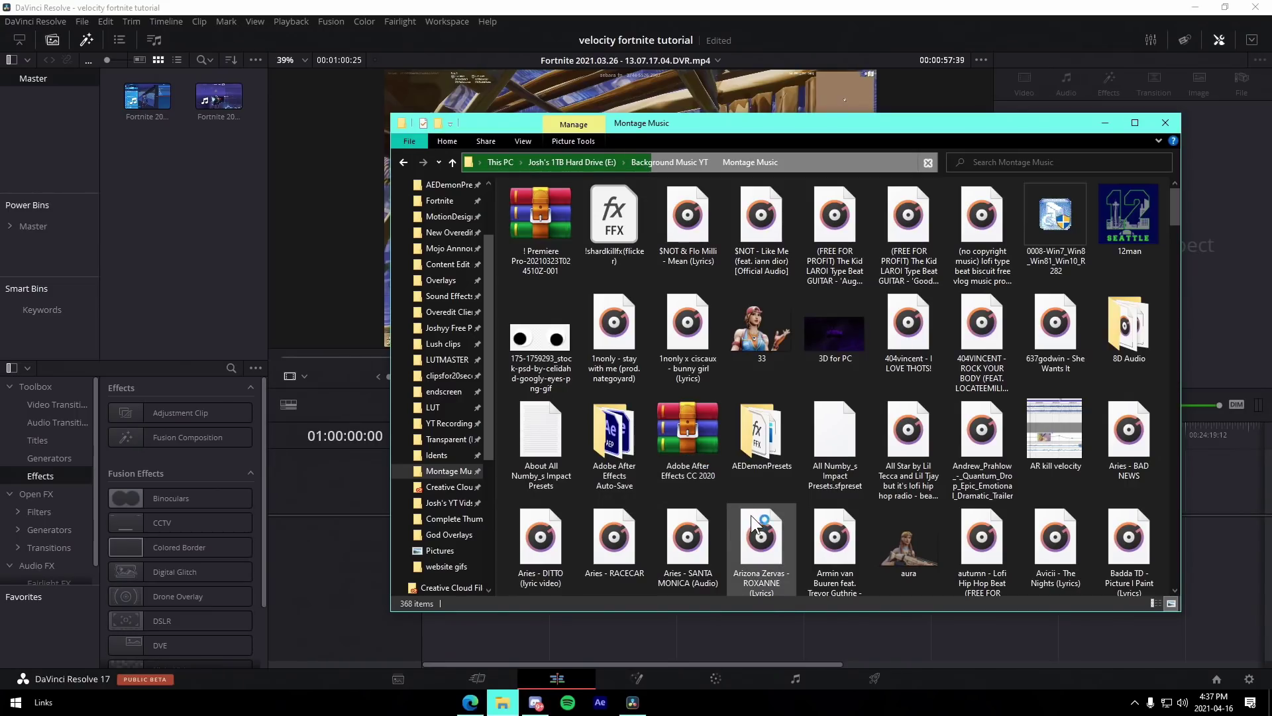
click(1032, 158)
text(decals)
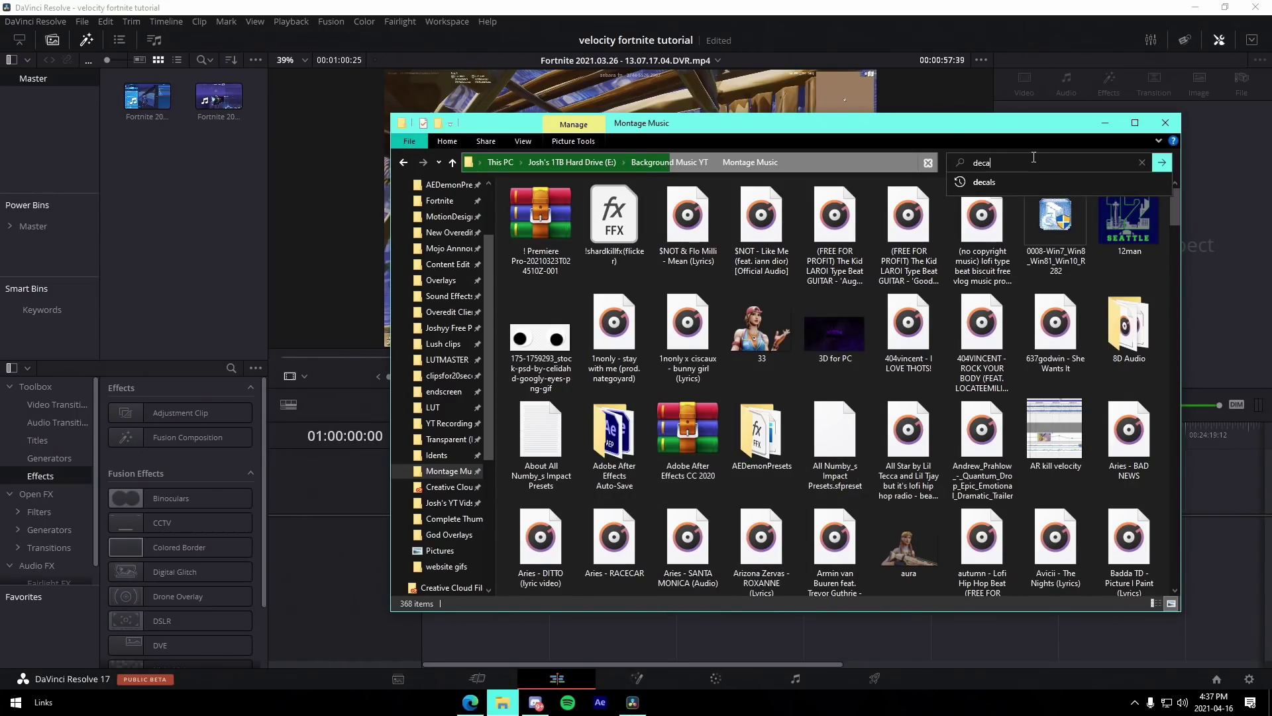
key(BackSpace)
key(BackSpace)
key(BackSpace)
key(BackSpace)
key(BackSpace)
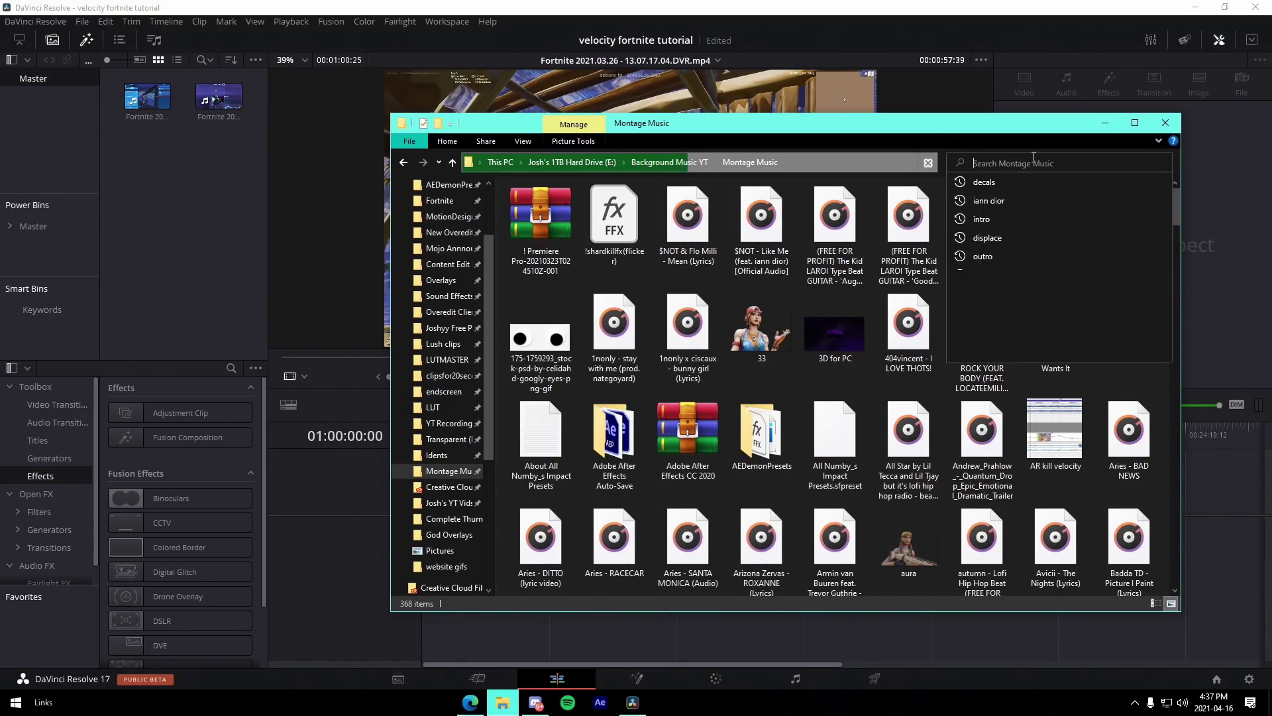
- Search the Montage Music folder for "yessir" and import the Rarin YESSIR! track into the media pool
text(yessir)
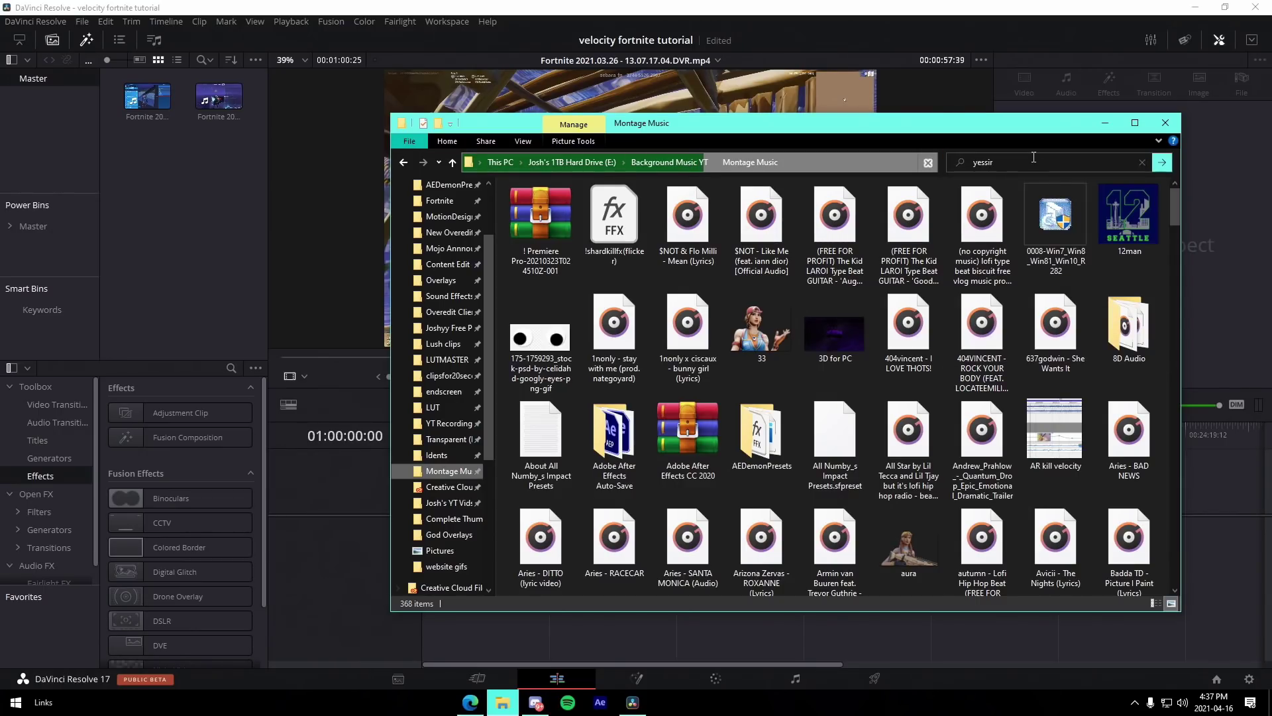
drag(541, 225, 358, 270)
drag(283, 252, 191, 241)
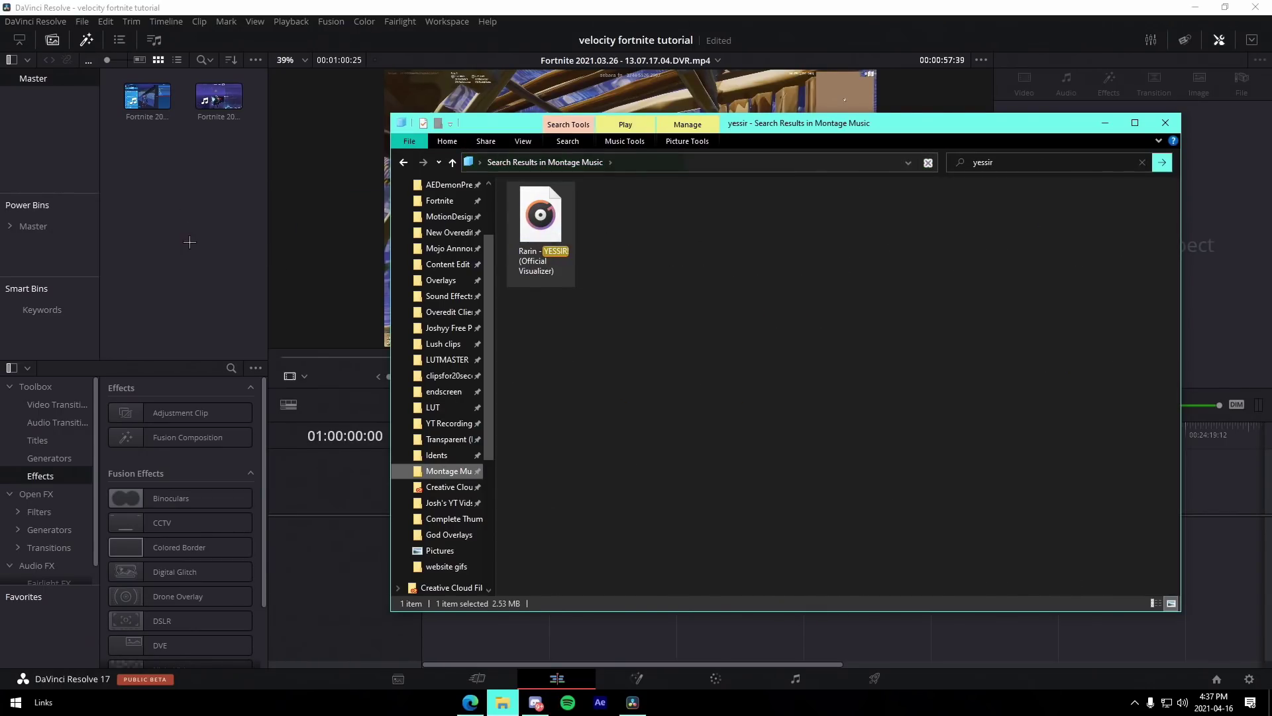
- Place the YESSIR! track at the start of a new timeline and trim about 19 seconds off its beginning
drag(147, 145, 434, 557)
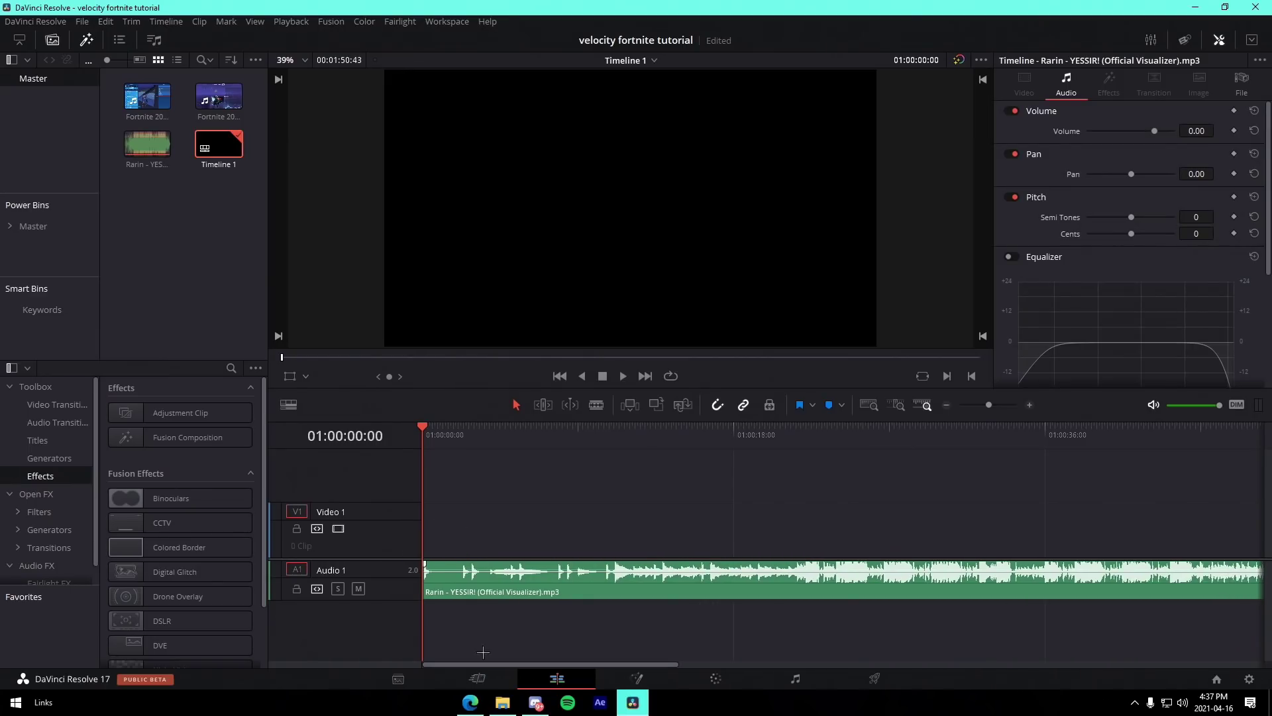
drag(990, 405, 987, 405)
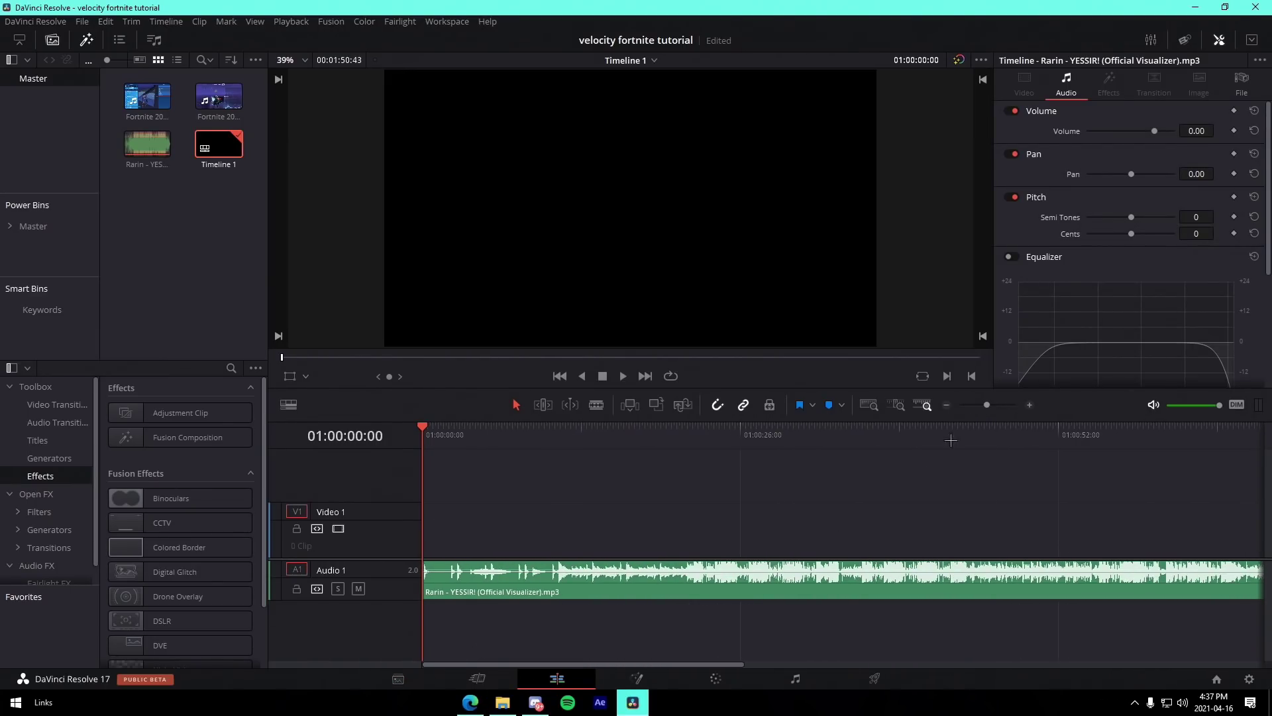
drag(427, 580, 486, 596)
- Split the music track at about 10 seconds and delete the part after the cut
click(543, 578)
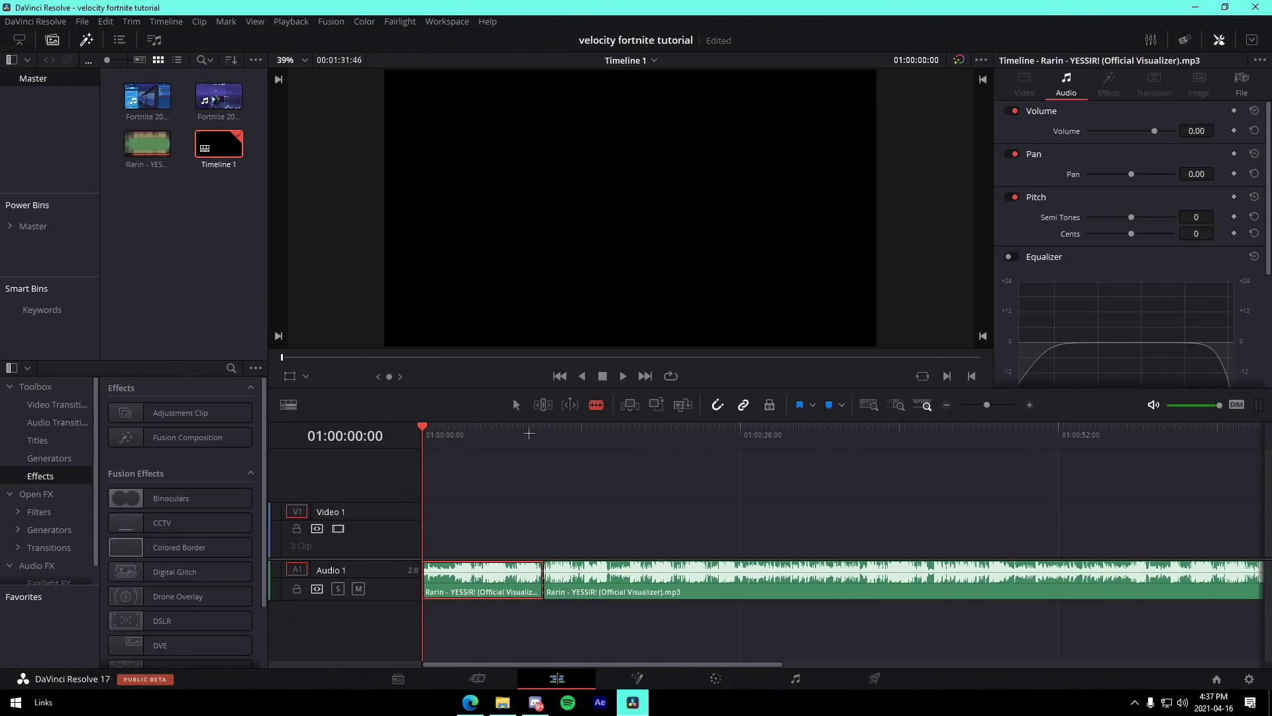
click(587, 566)
key(Delete)
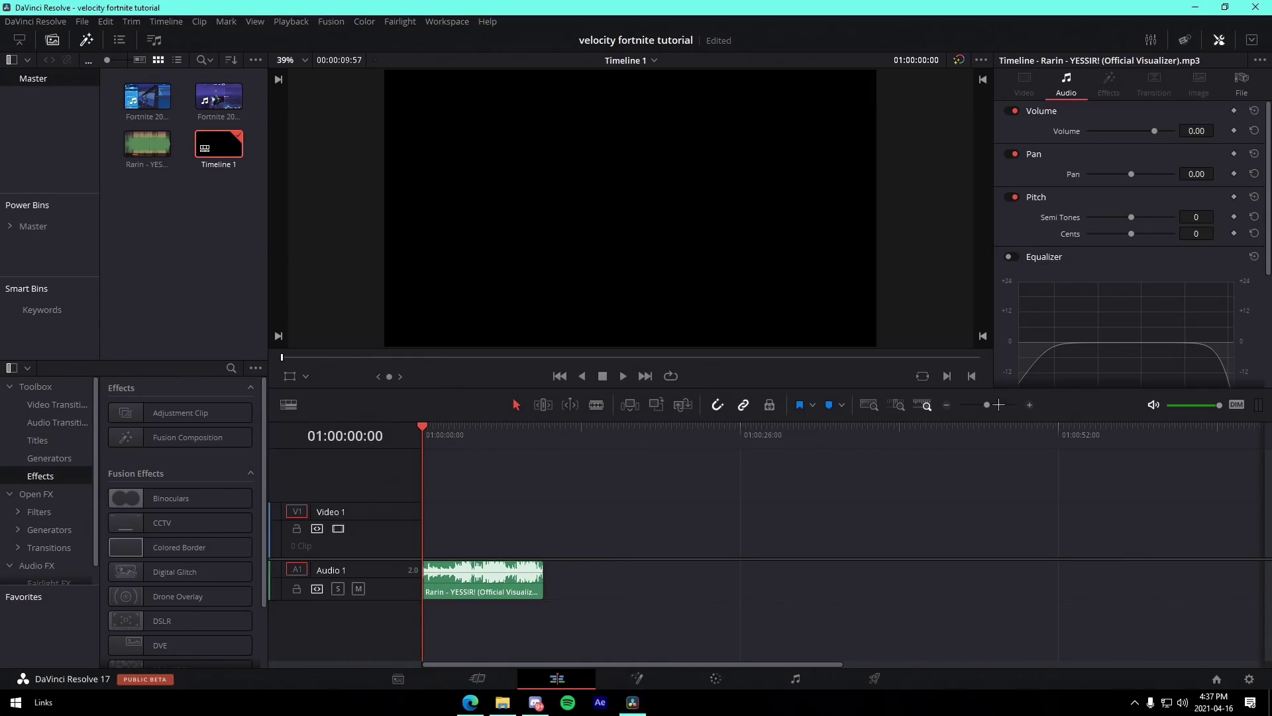
- Add markers to the music track on the beats at 01:00:03:13 and 01:00:06:01
click(998, 404)
drag(619, 438, 630, 437)
click(649, 593)
key(m)
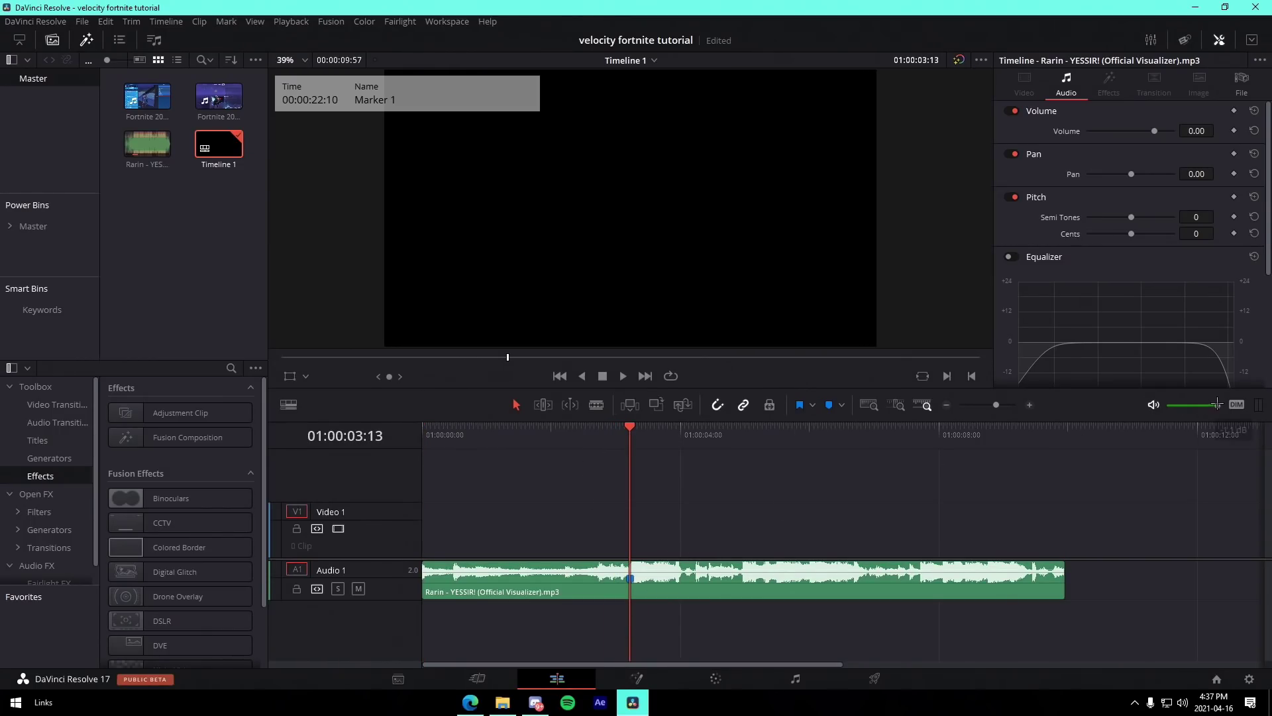
key(space)
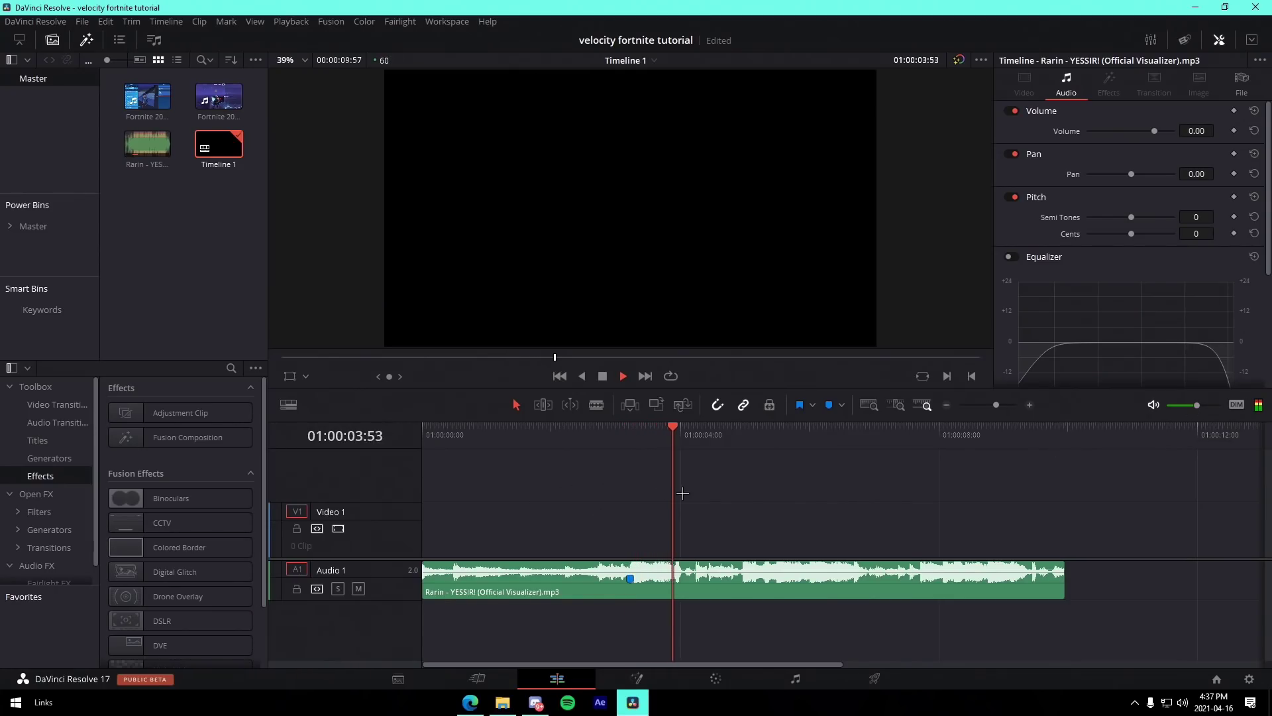
key(space)
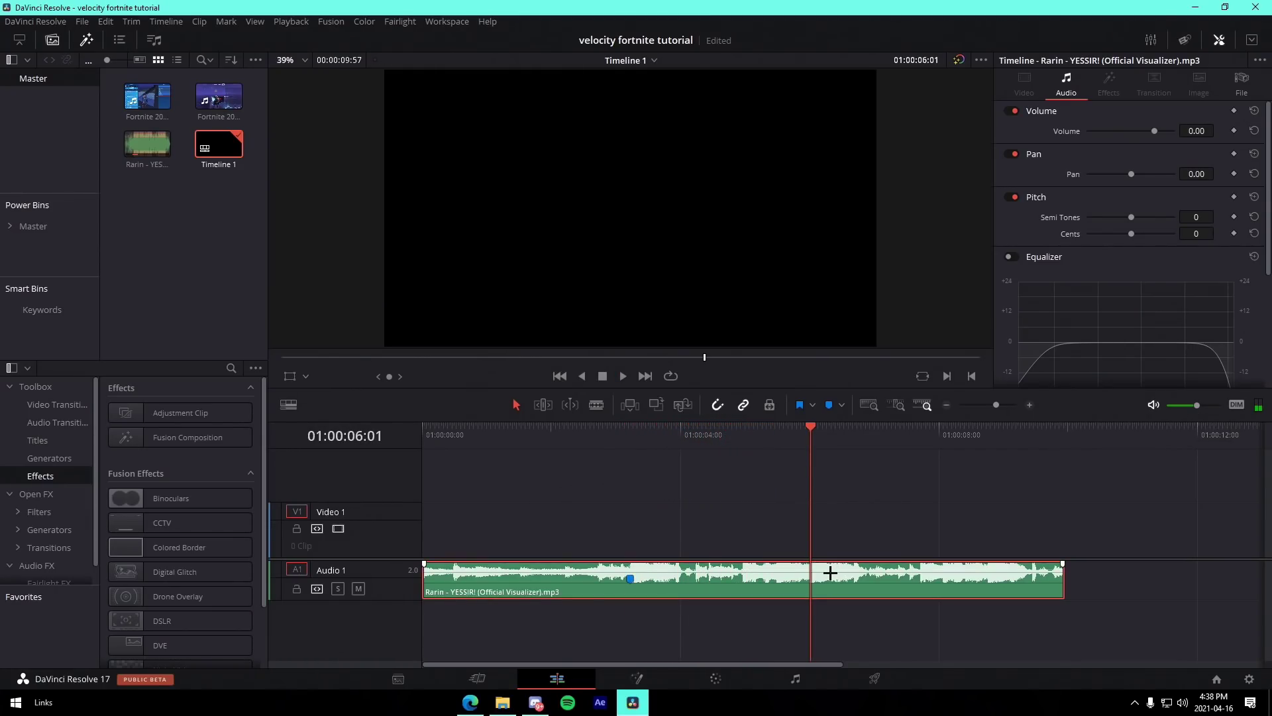
key(m)
- Shorten the music track's end to a total length of about 00:00:07:39 and move the track down to Audio 2
drag(1052, 583, 916, 583)
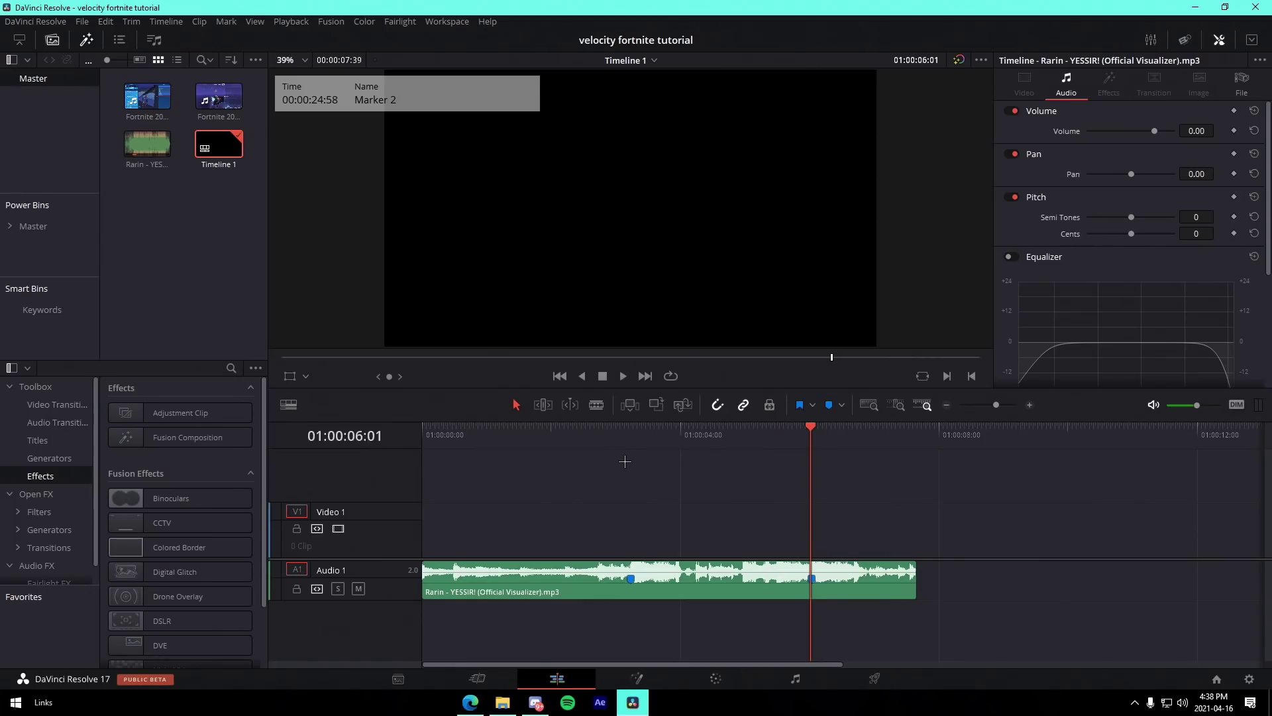
drag(599, 591, 604, 622)
click(646, 501)
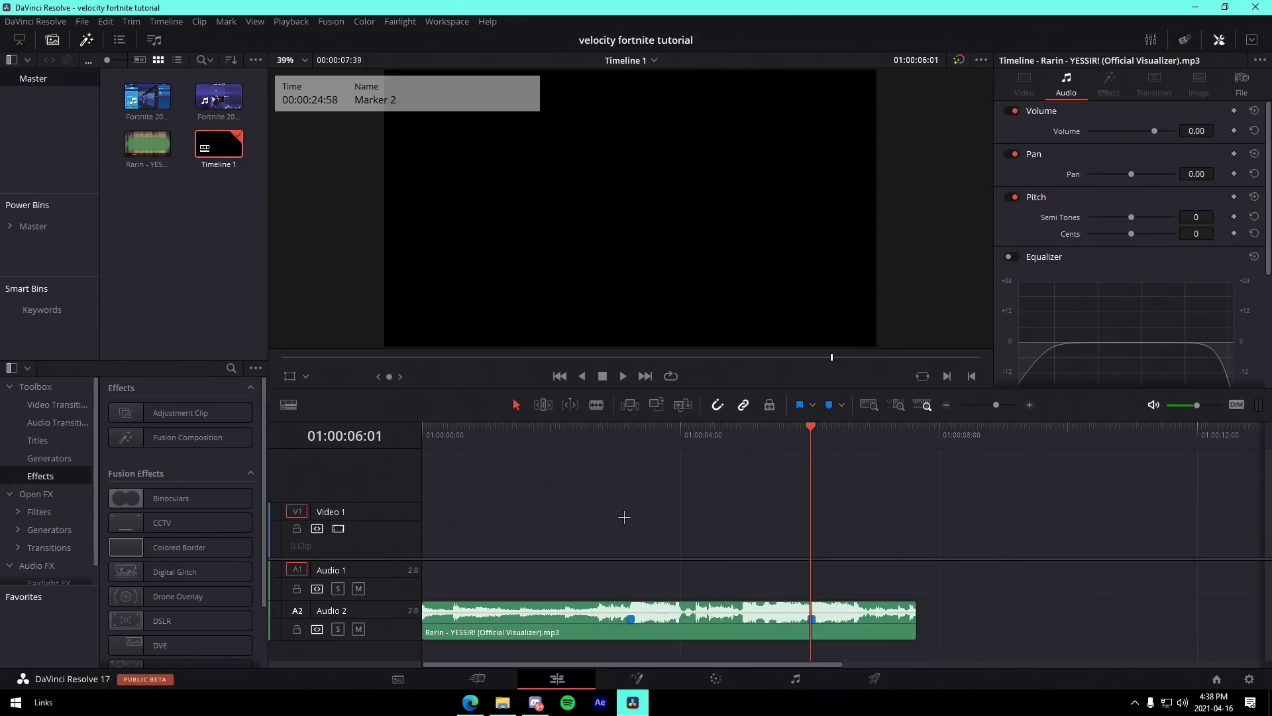
- Place the Fortnite 2021.03.26 clip on Video 1, trim it and align its kill shot with the music marker at 01:00:03:13
click(627, 447)
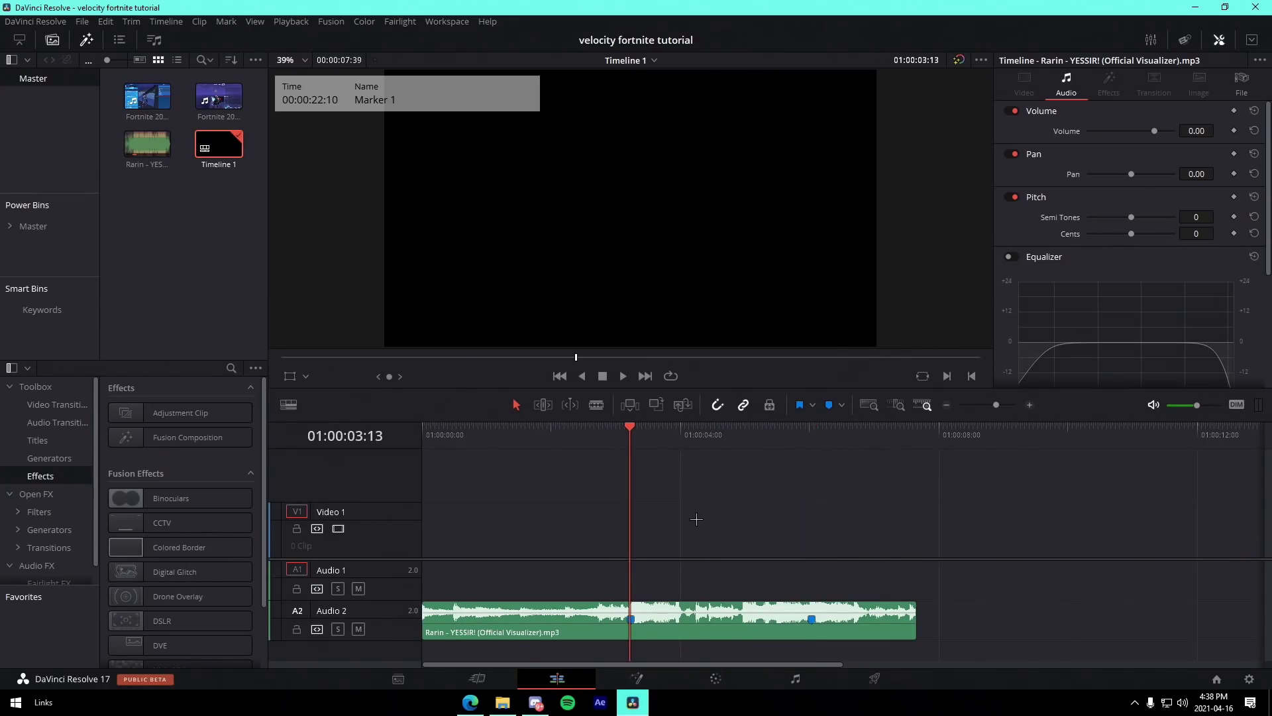
drag(133, 88, 570, 523)
drag(990, 409, 985, 404)
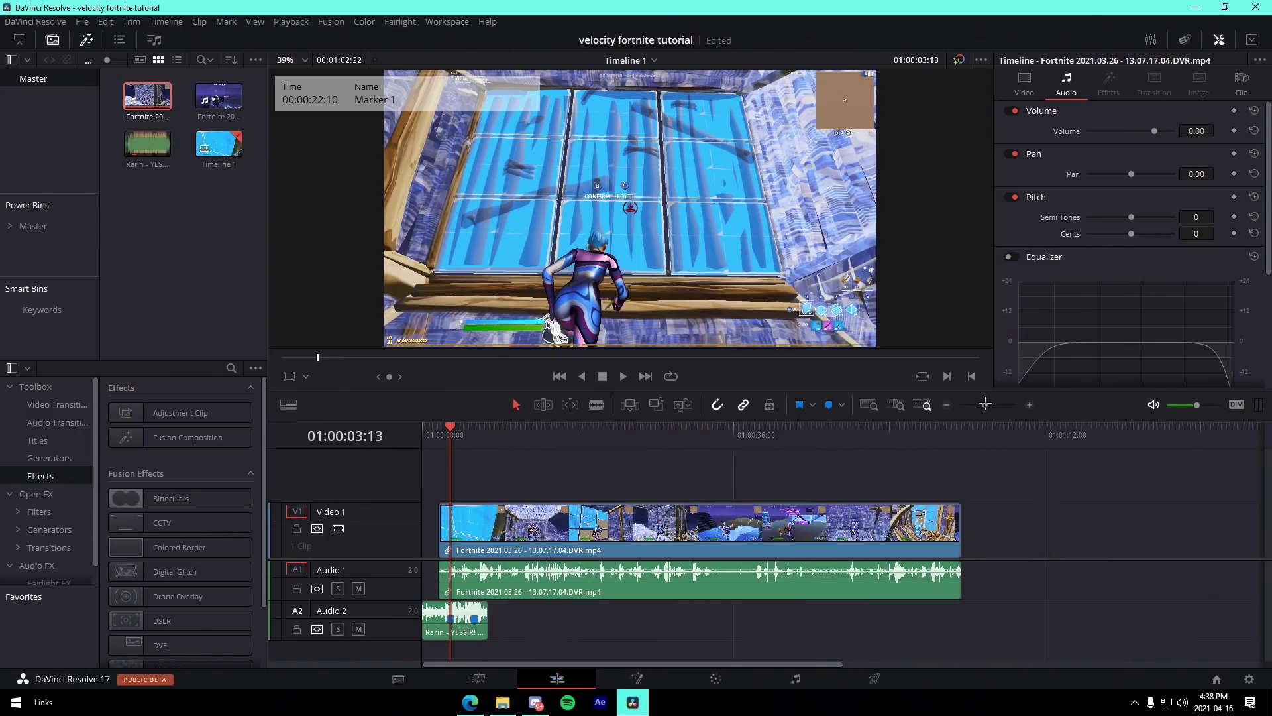
mouse_move(440, 534)
mouse_down()
mouse_move(917, 544)
mouse_move(450, 538)
mouse_up()
drag(986, 405, 1002, 404)
drag(861, 522, 951, 525)
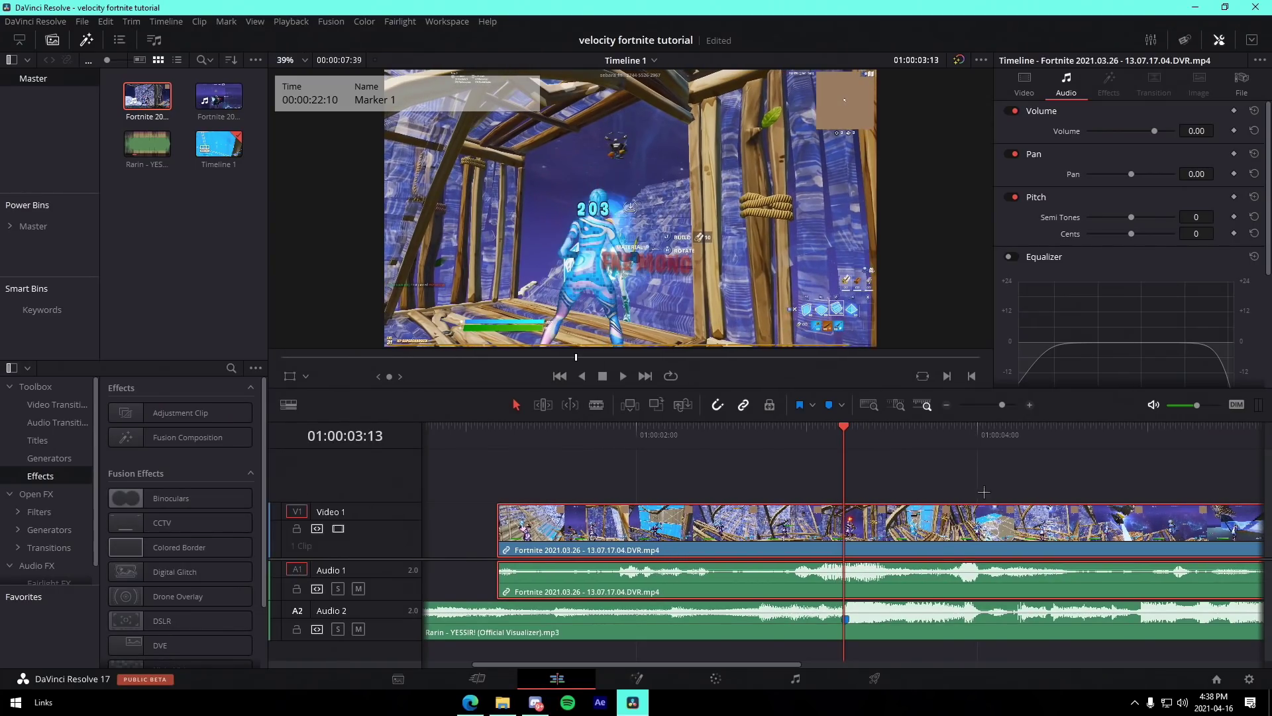
- Play past the first beat and add a marker to the music track at 01:00:03:55
click(992, 406)
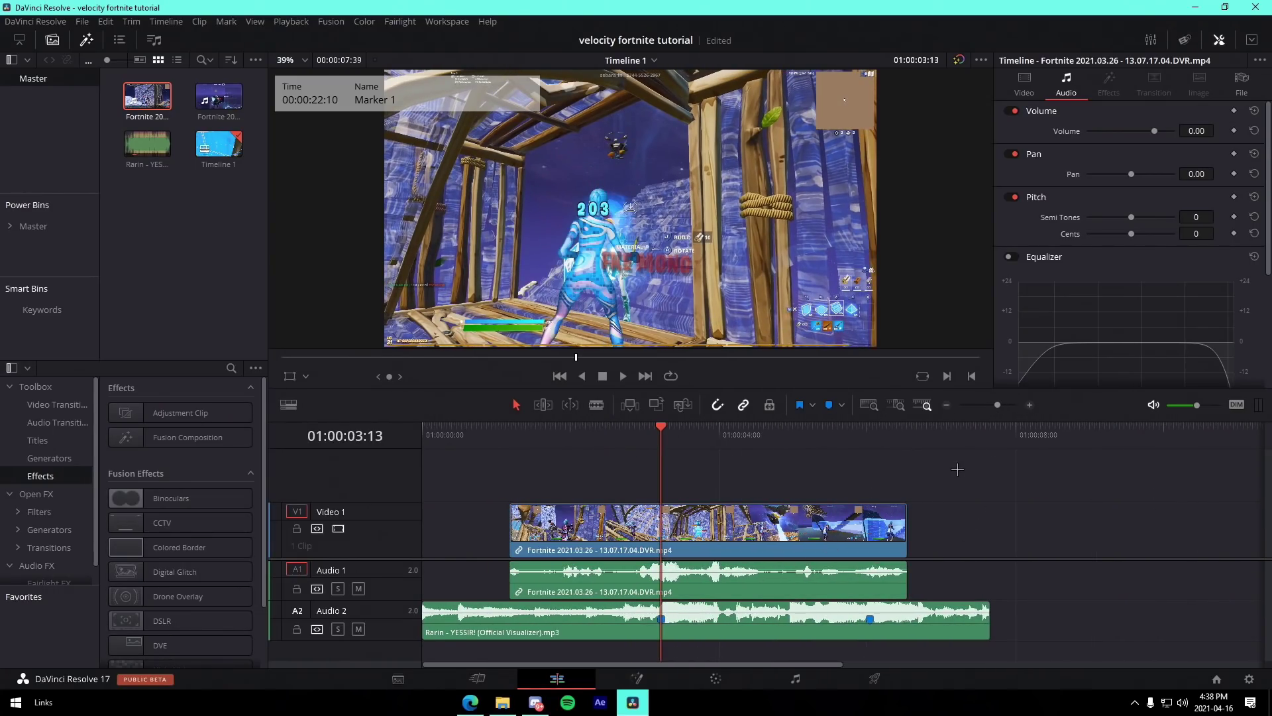
key(space)
key(space)
drag(720, 440, 713, 442)
click(730, 620)
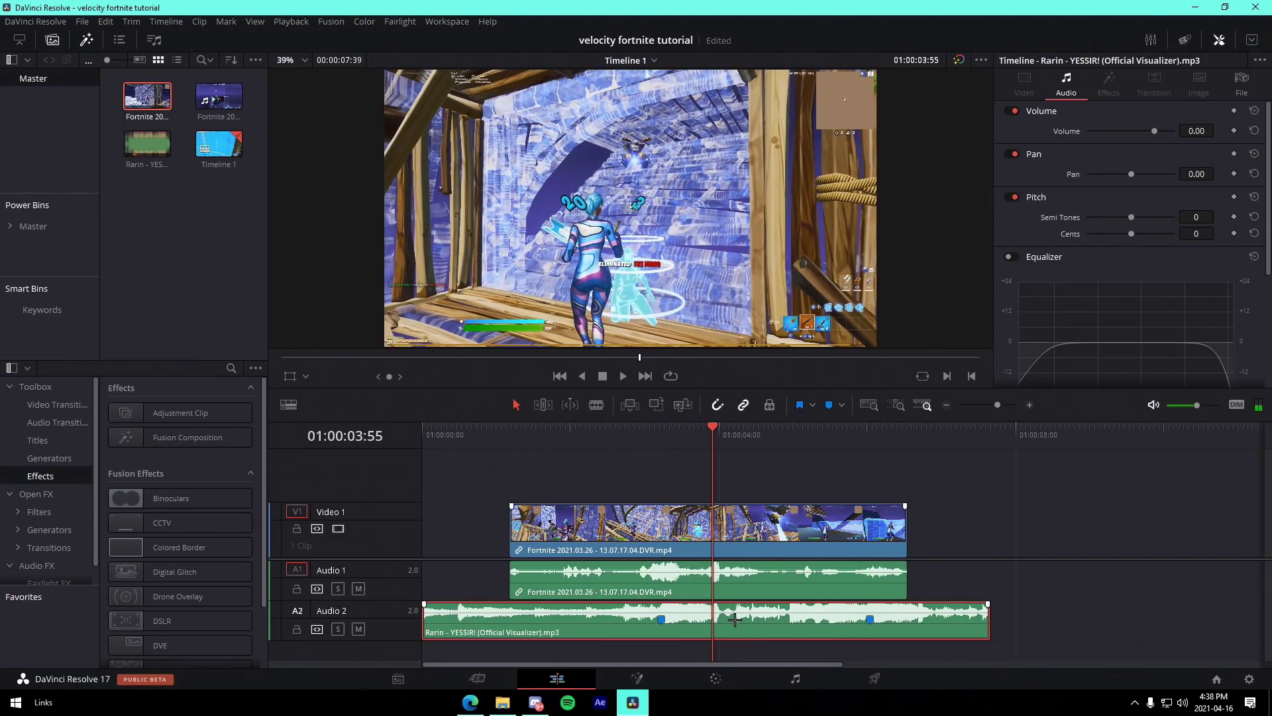
key(m)
- Trim the gameplay clip's end to the marker at 01:00:03:55 and extend its start to the beginning of the timeline
click(956, 523)
drag(901, 528, 711, 528)
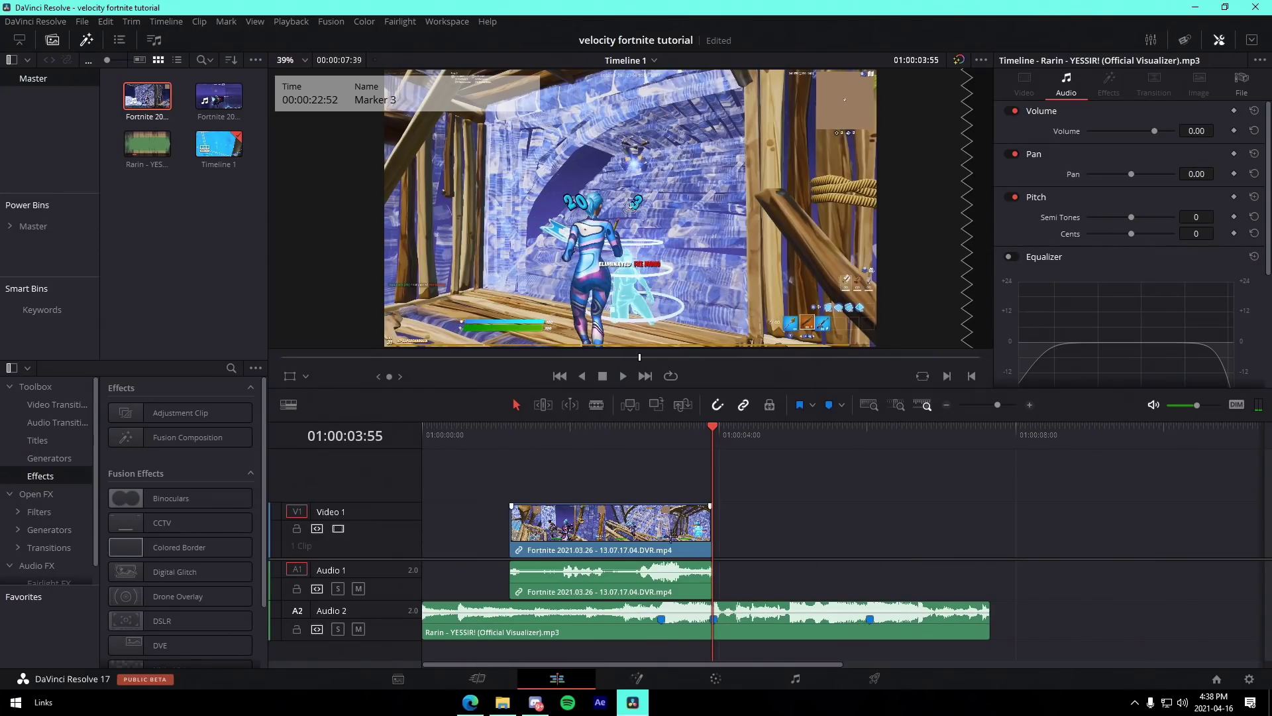
drag(516, 543, 424, 542)
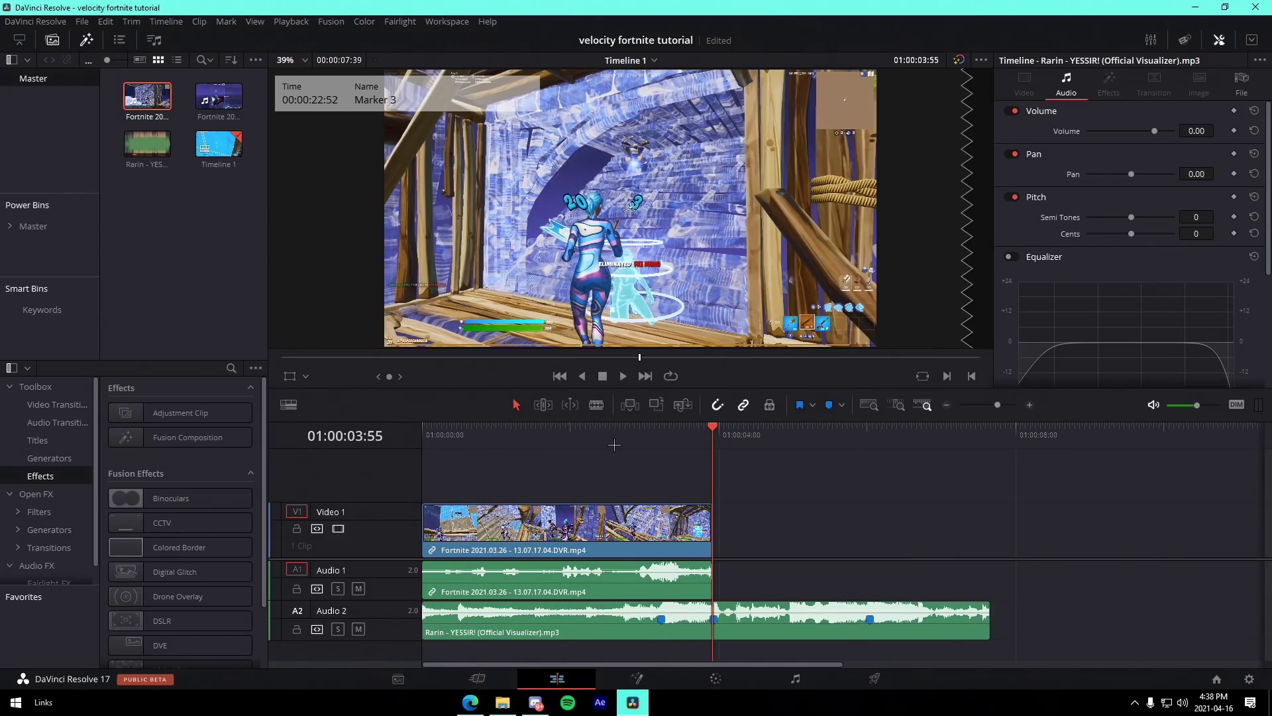
- Move the playhead to the marker at 01:00:03:13 and unlink the gameplay clip's video from its audio
click(660, 433)
right_click(683, 524)
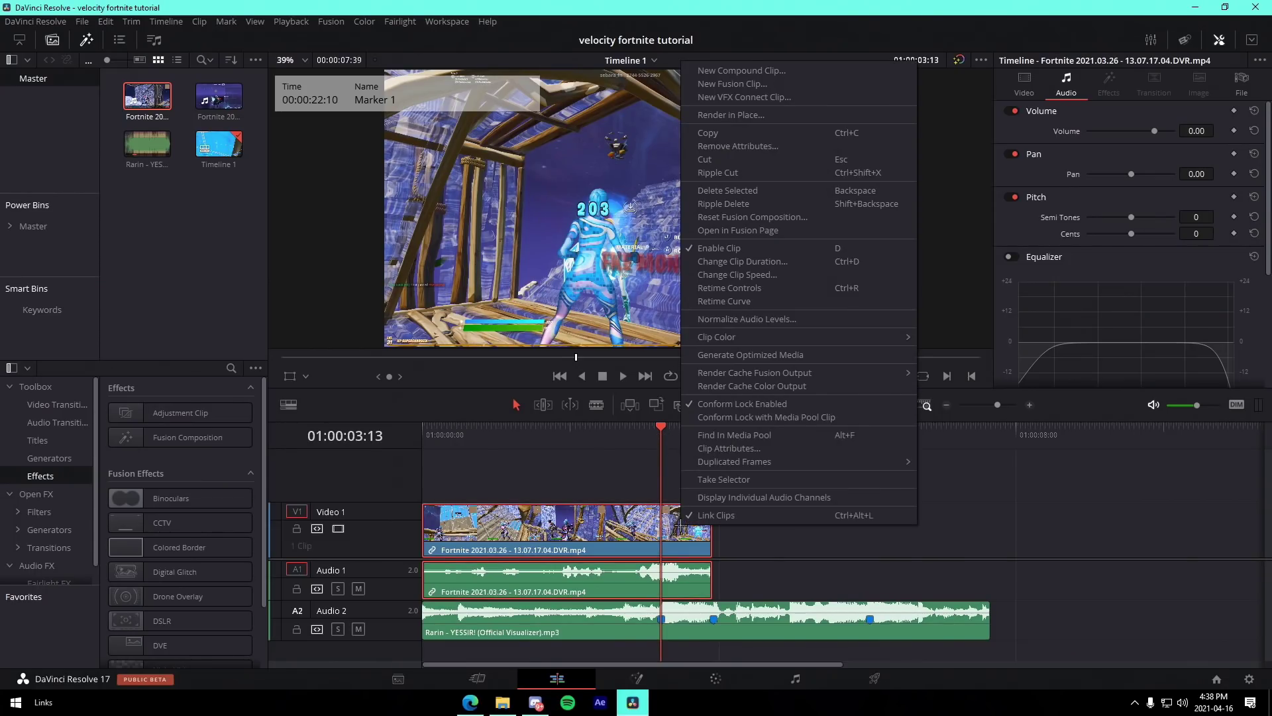
click(705, 516)
- Turn on Retime Controls for the gameplay video and add a speed point at 01:00:03:13
right_click(660, 528)
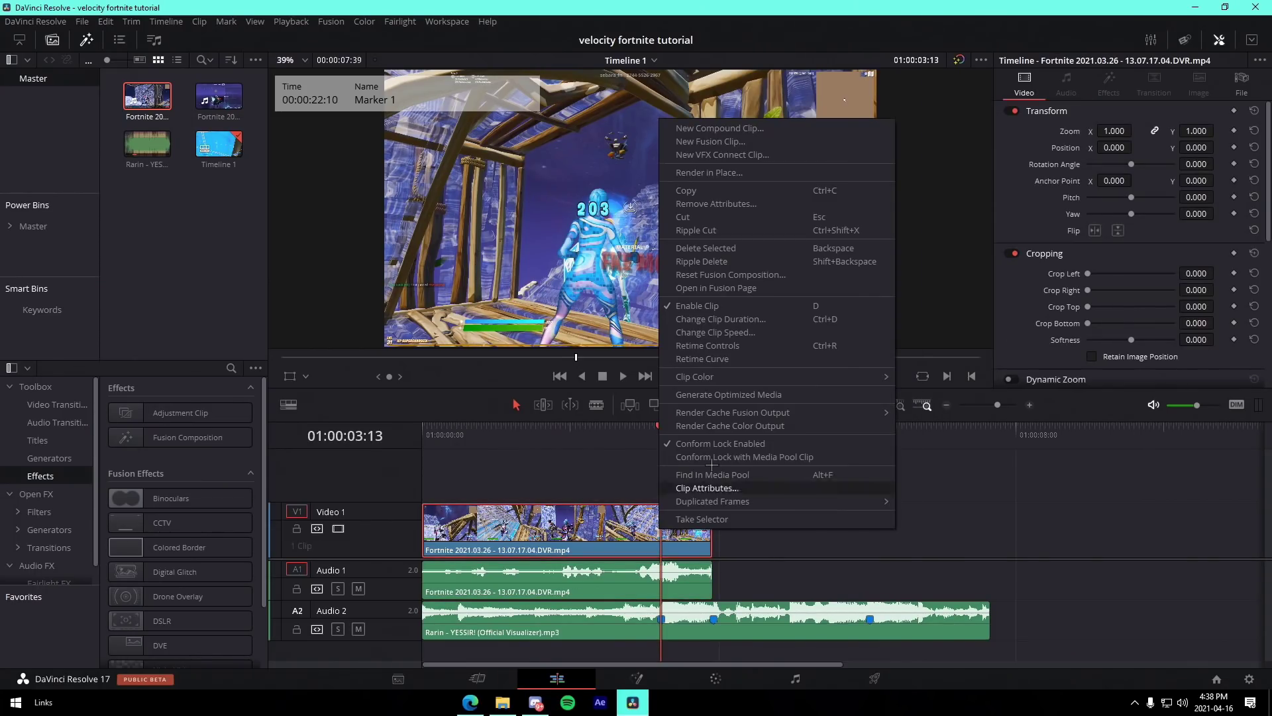
click(716, 346)
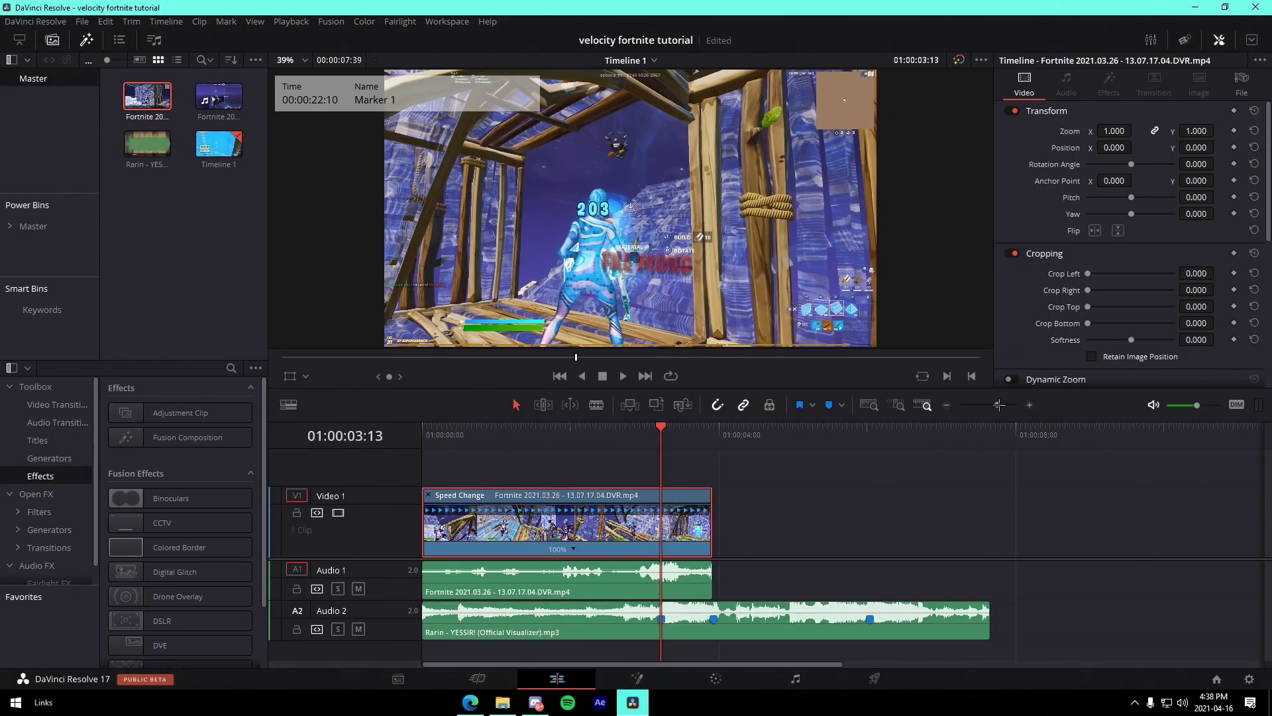
drag(999, 404, 1001, 405)
right_click(663, 549)
click(700, 568)
- Add a retime speed point to the gameplay video at 01:00:02:48, just before the first beat marker
mouse_move(790, 439)
mouse_down()
mouse_move(744, 440)
mouse_move(766, 442)
mouse_up()
right_click(622, 549)
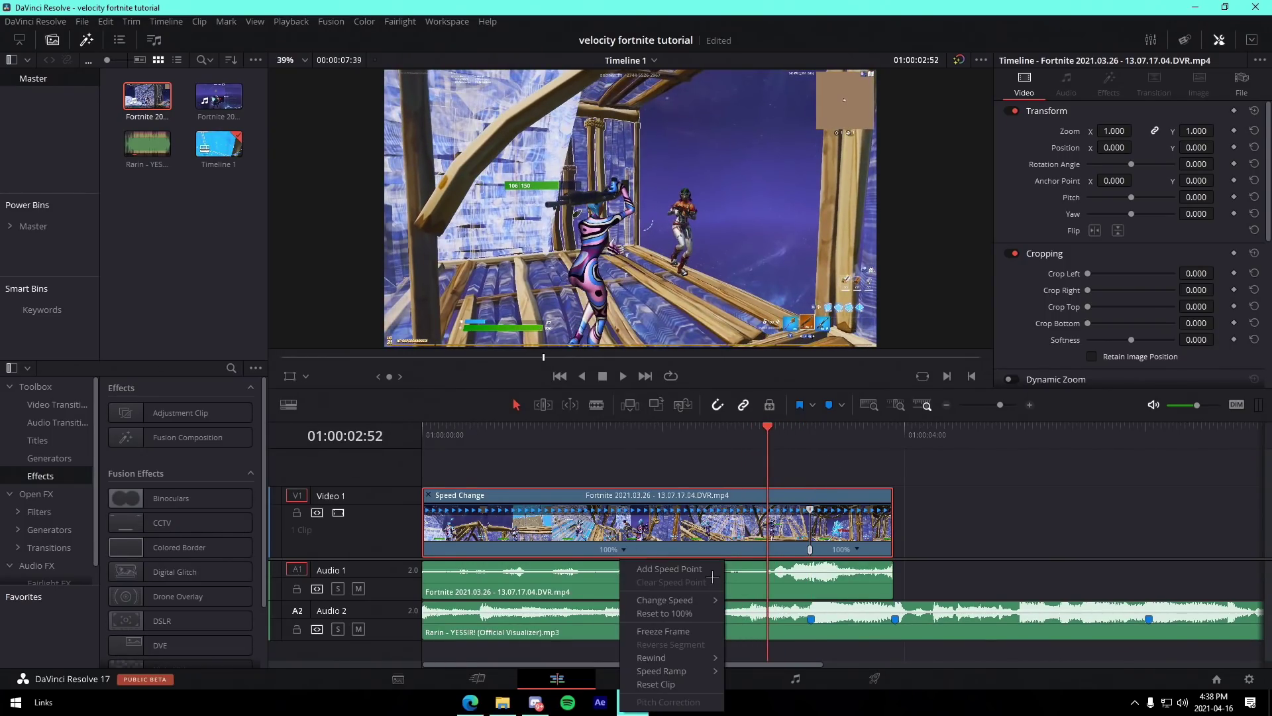
click(1007, 514)
key(Left)
key(Left)
key(Left)
key(Left)
key(Left)
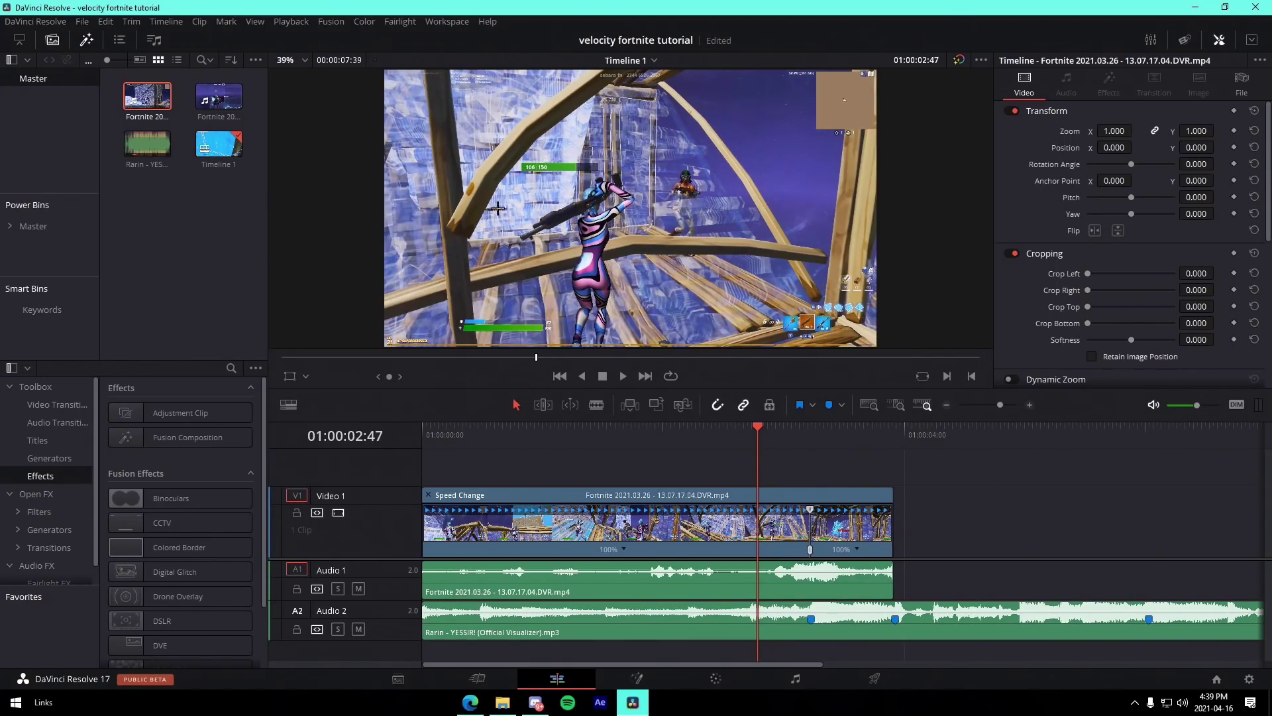
key(Right)
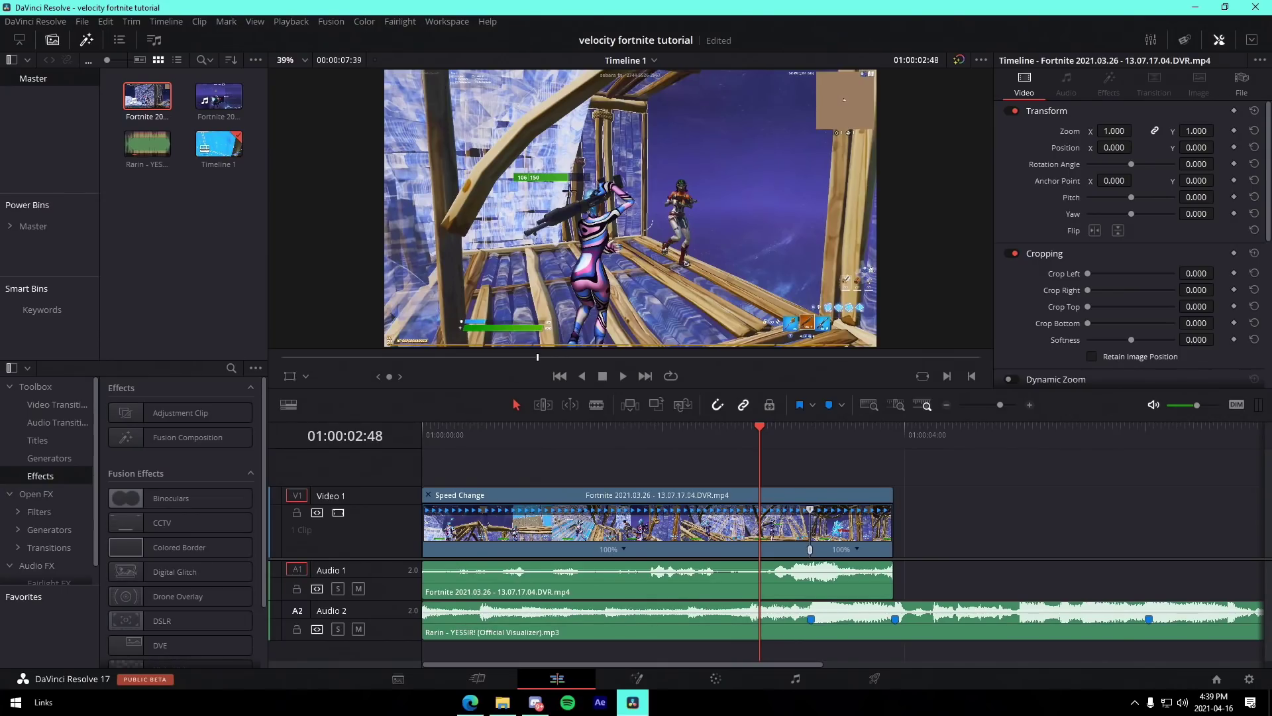
click(625, 549)
click(686, 569)
- Add another speed point to the gameplay video at 01:00:03:01
drag(1001, 405, 1006, 405)
click(935, 439)
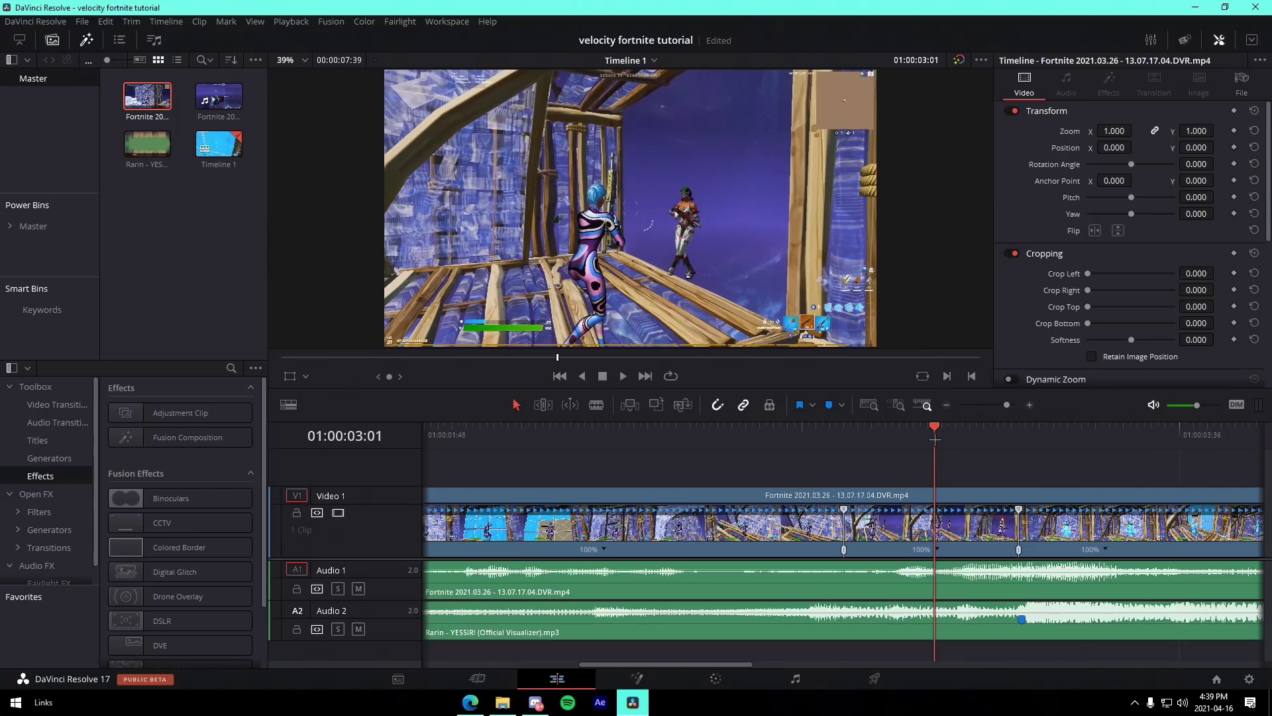
right_click(943, 557)
click(970, 580)
- Set the segment between 01:00:02:48 and 01:00:03:01 and the clip's final segment to 50% speed
click(1005, 404)
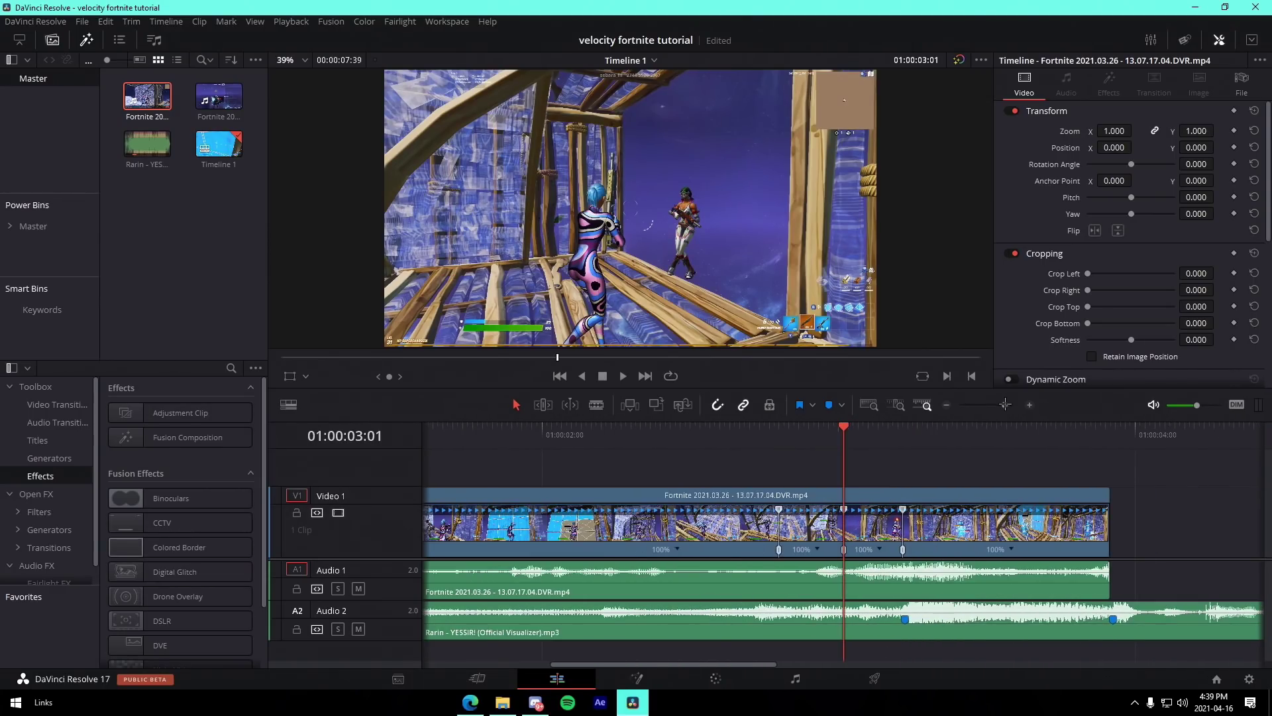
click(820, 548)
mouse_move(875, 600)
click(943, 604)
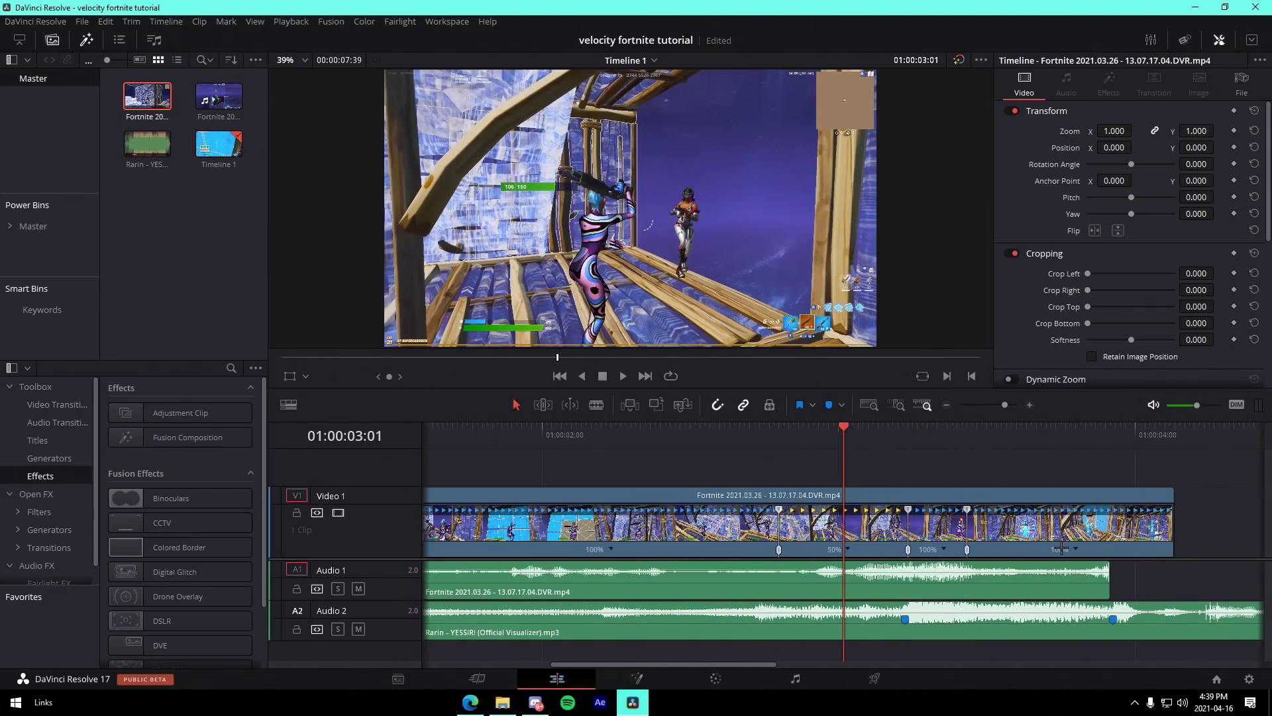
click(1074, 549)
mouse_move(1126, 601)
click(1032, 605)
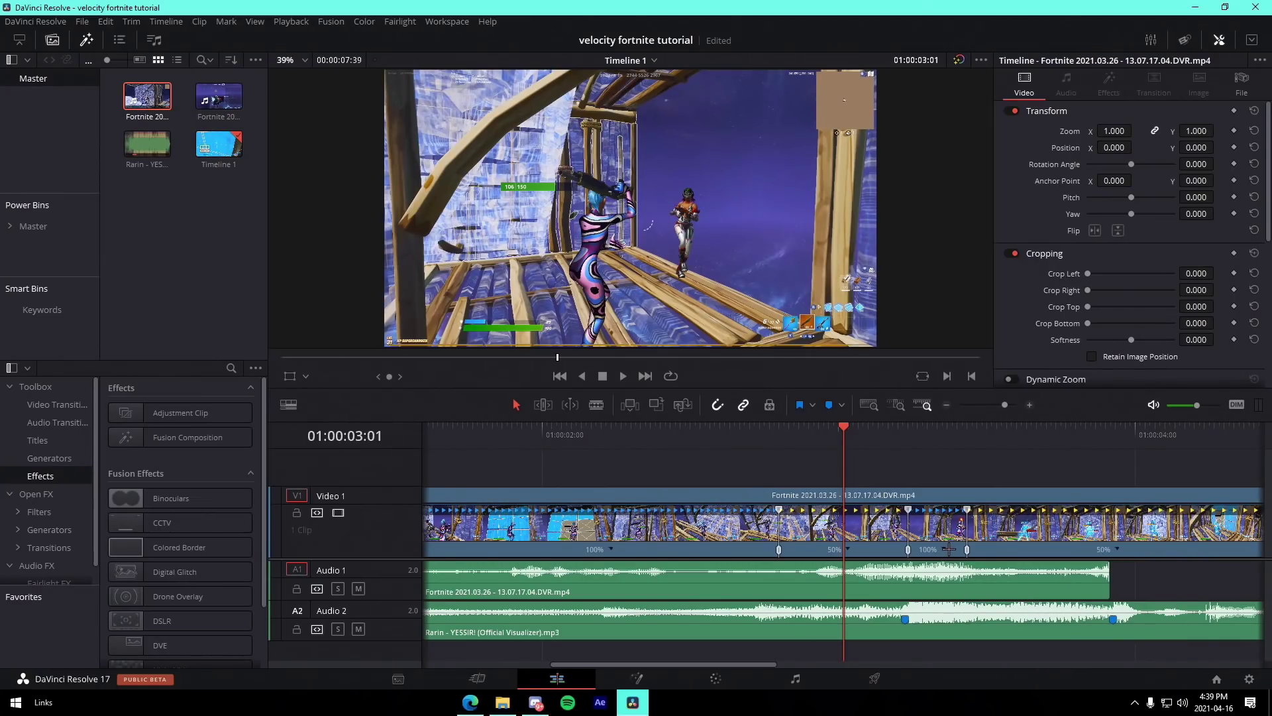
- Set the short segment between the slowed parts to 200% speed and shift its starting speed point so it ends near the 01:00:03:13 marker
click(944, 549)
mouse_move(993, 601)
click(1071, 666)
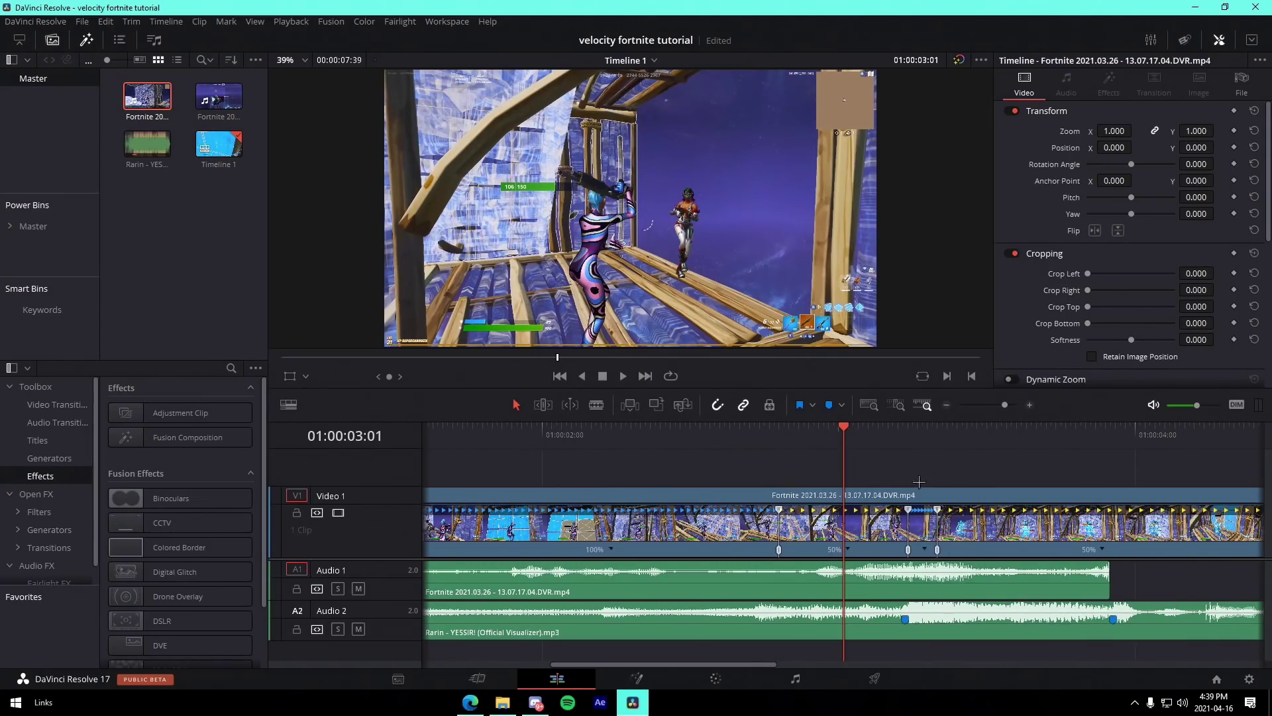
click(909, 428)
drag(909, 549, 862, 549)
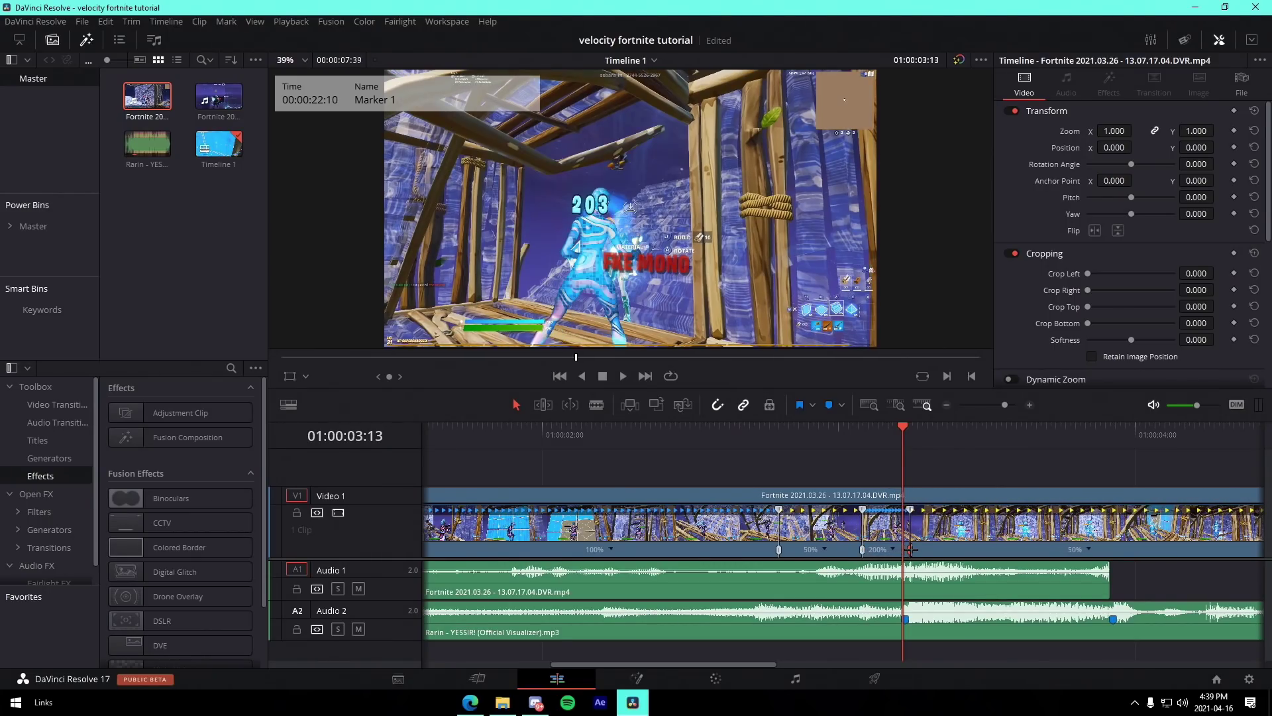
- Trim the gameplay video's end back to the end of its audio and close the Retime Controls
drag(1005, 405, 996, 405)
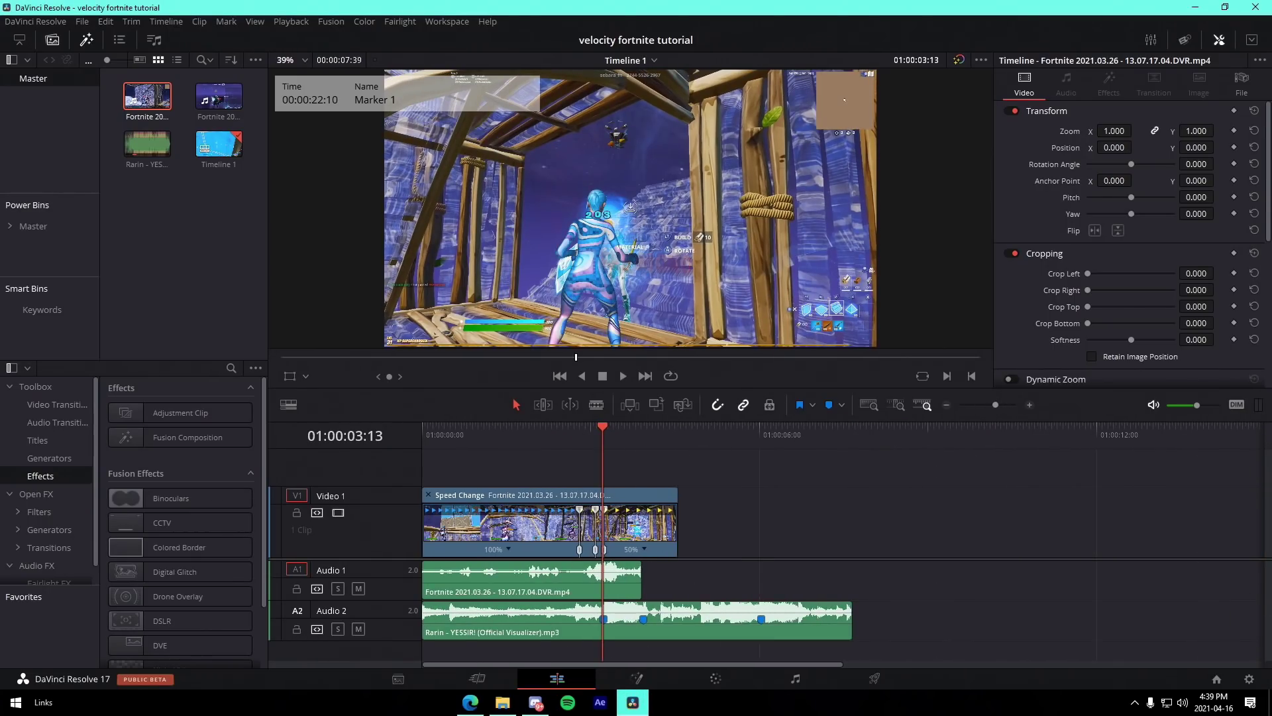
drag(674, 520, 645, 533)
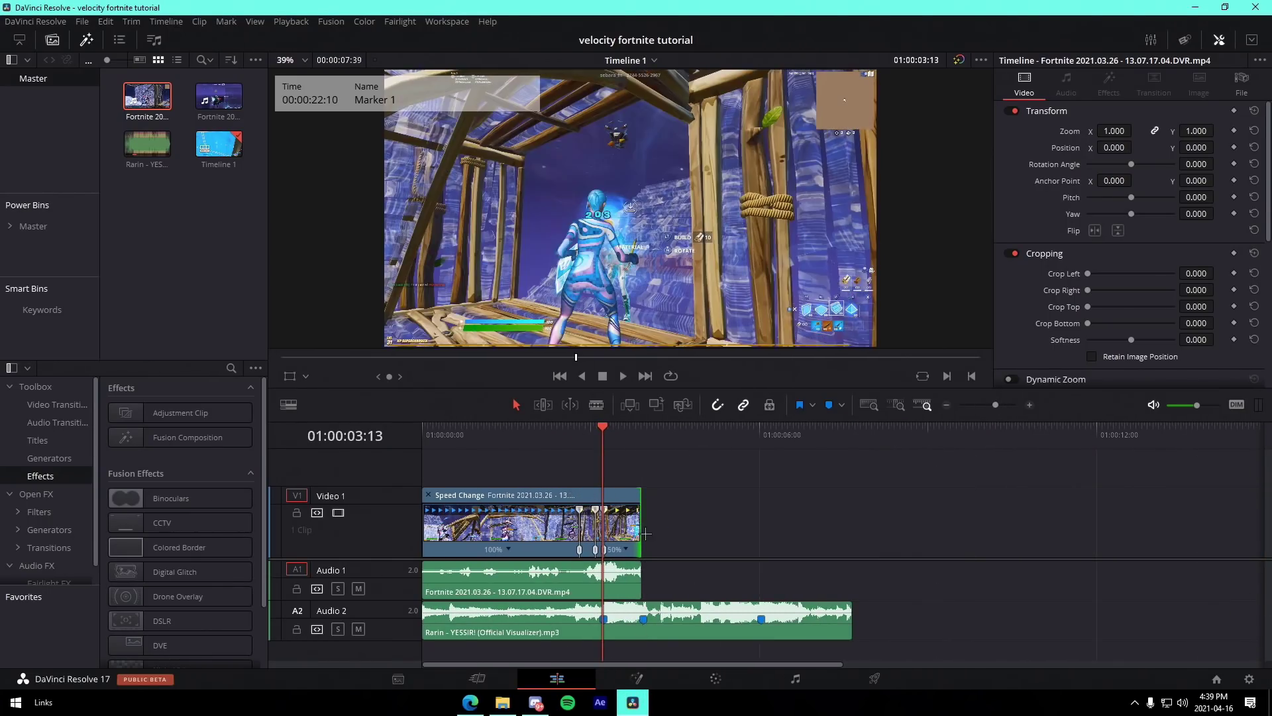
click(430, 494)
- Play the retimed section from about 01:00:02:29 to check it against the music
drag(579, 438, 562, 442)
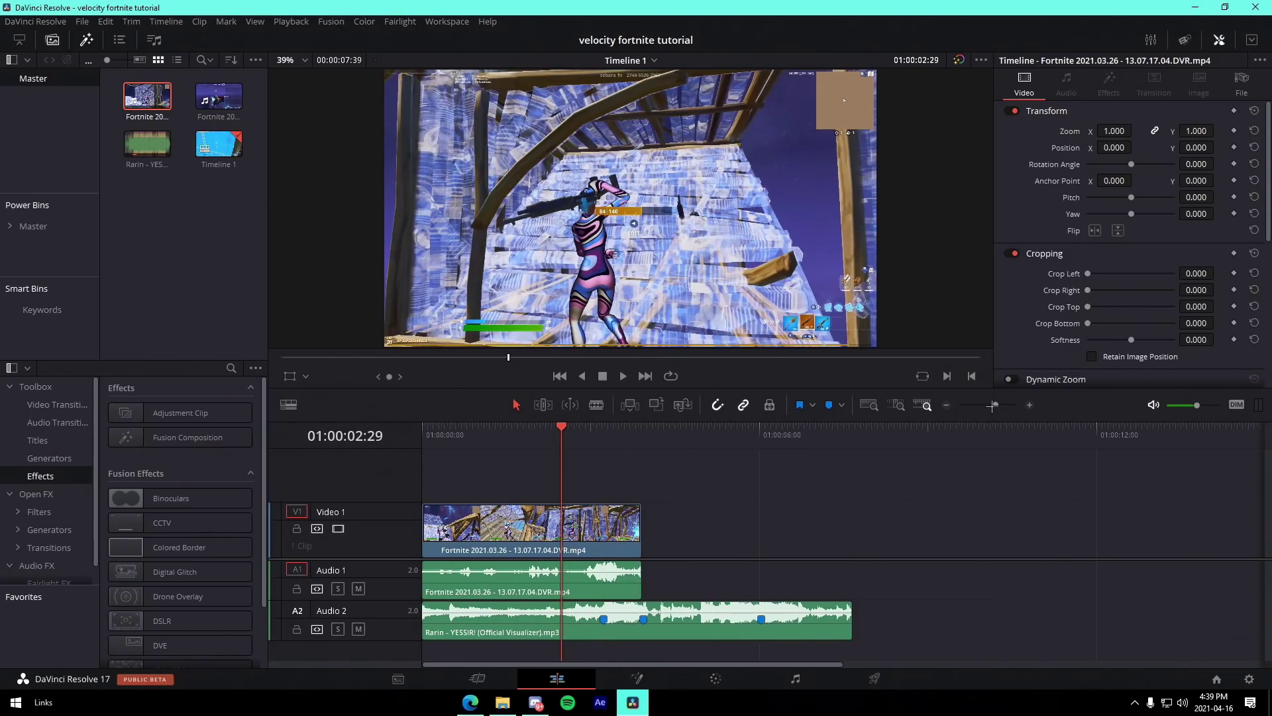
drag(992, 404, 1001, 405)
key(space)
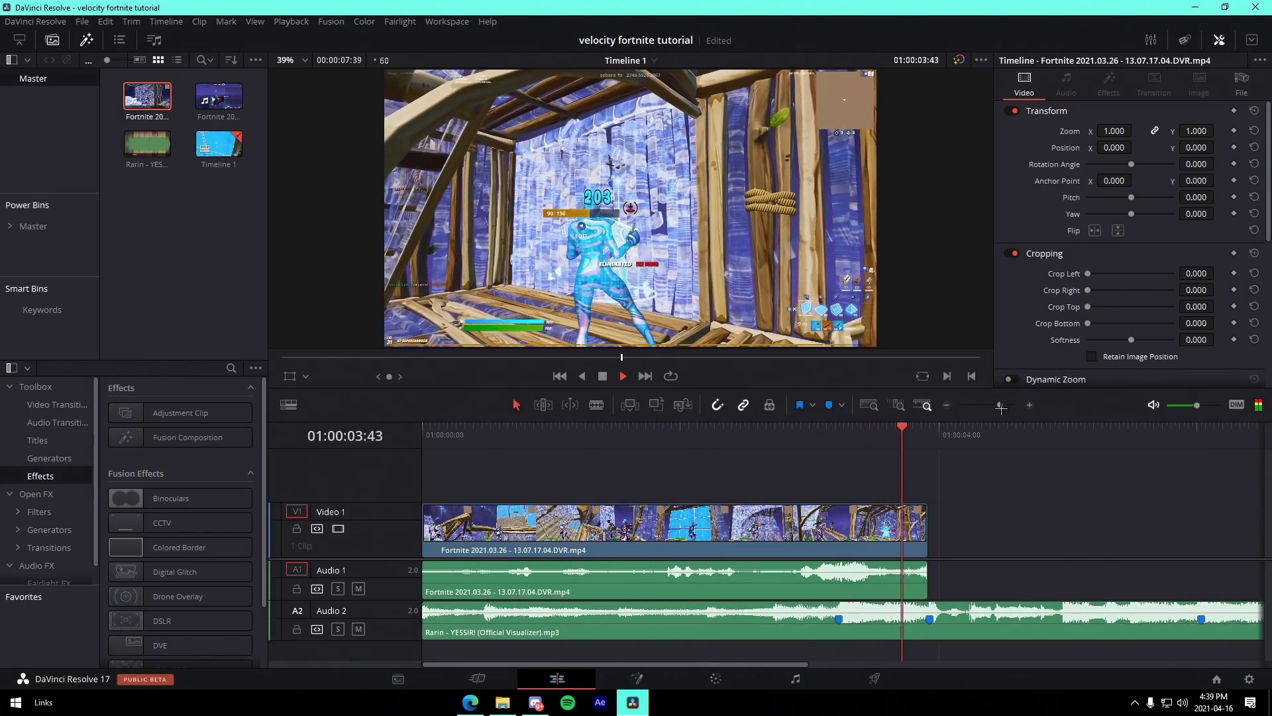
click(781, 435)
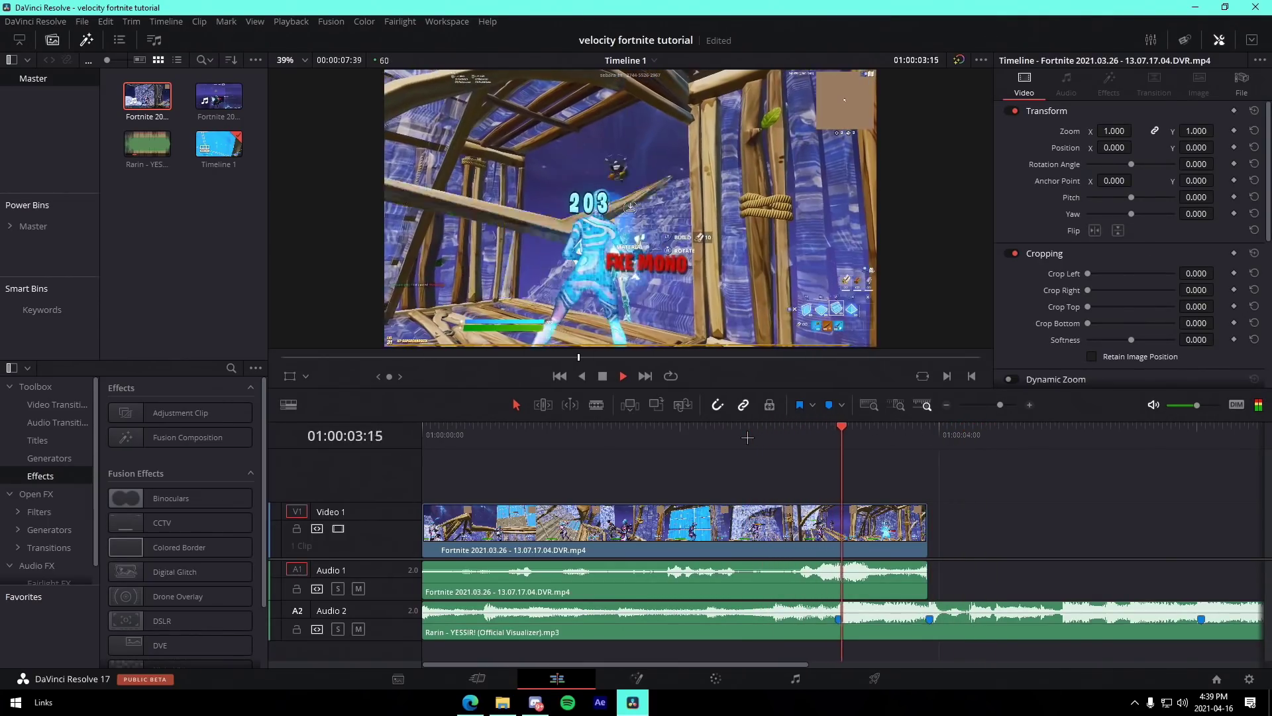
- Reopen the gameplay video's Retime Controls and shift the last speed point slightly past the 01:00:03:13 marker, keeping the clip's end at the second marker
click(837, 436)
right_click(848, 515)
click(891, 350)
drag(840, 556, 928, 534)
- Play the section around the first beat several times to check the speed changes against the music
click(764, 436)
key(space)
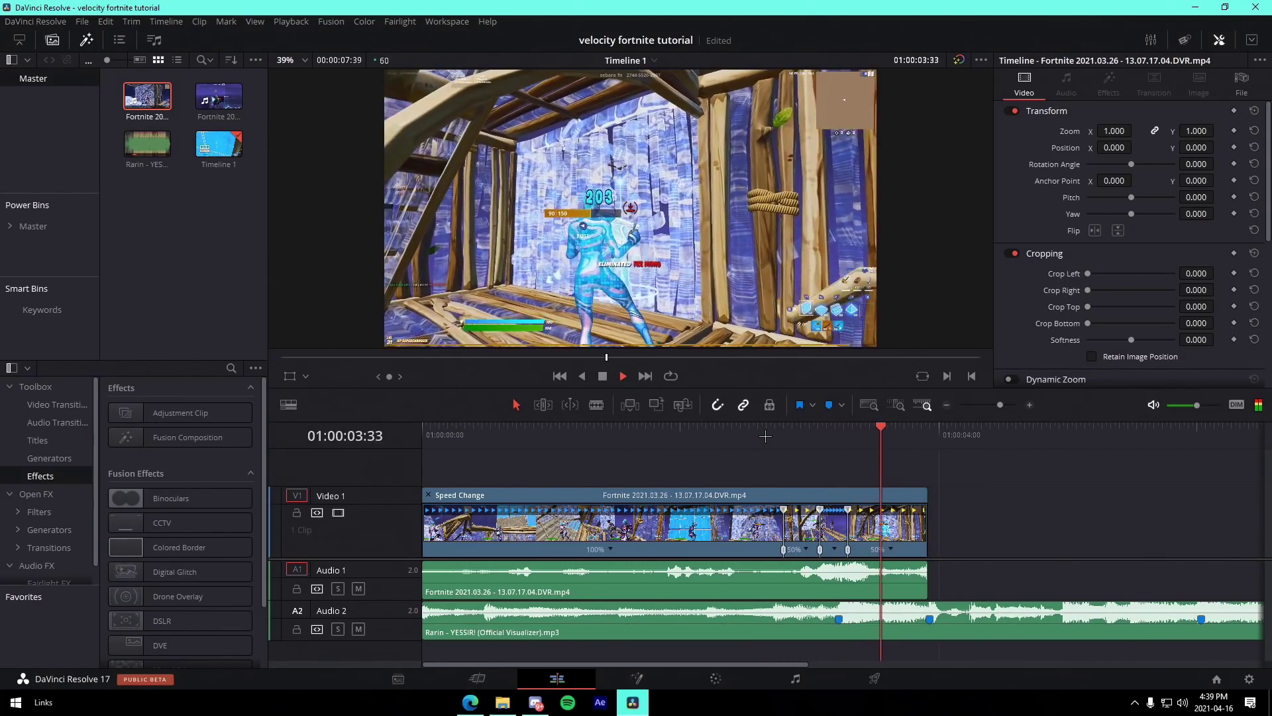
click(765, 436)
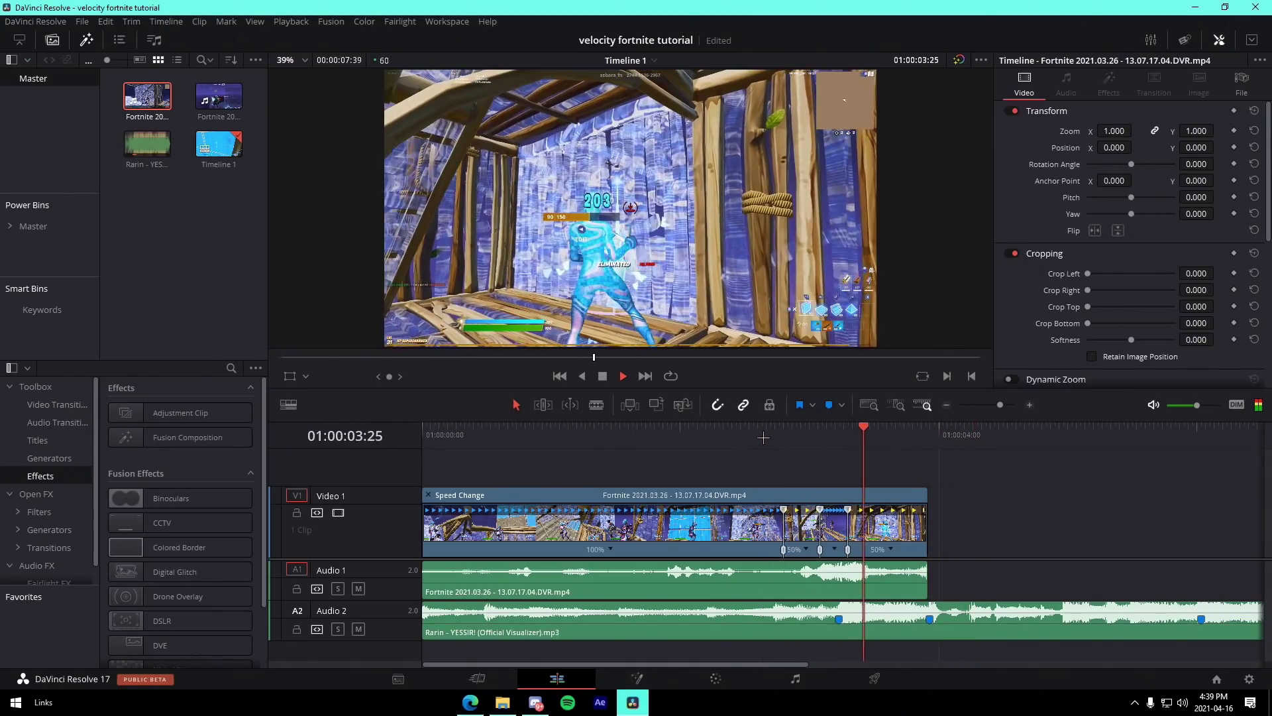
key(space)
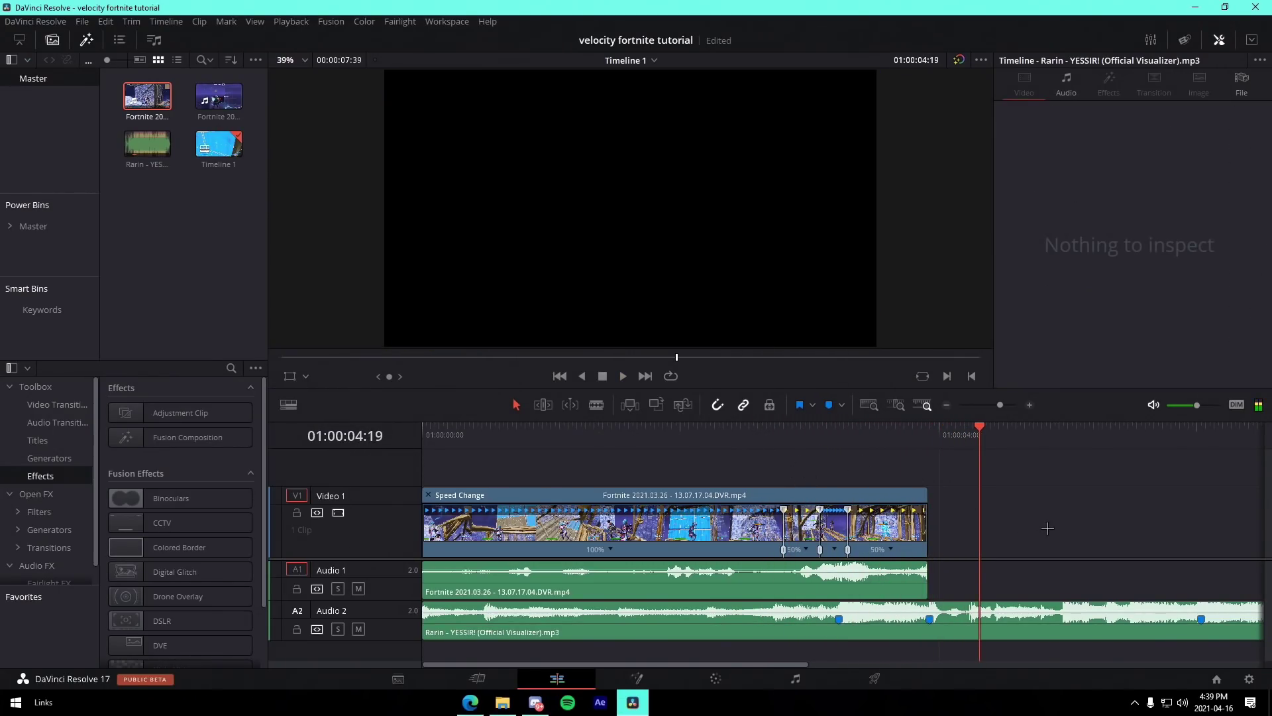
click(769, 436)
key(space)
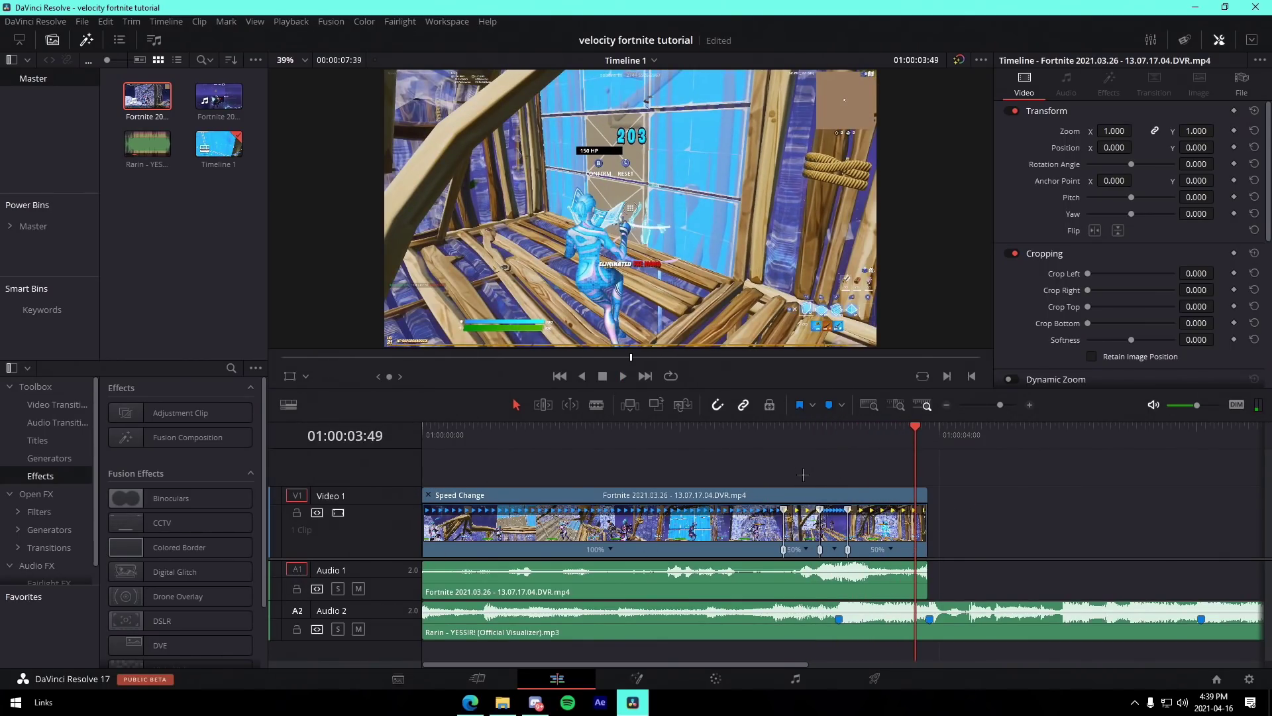
click(775, 434)
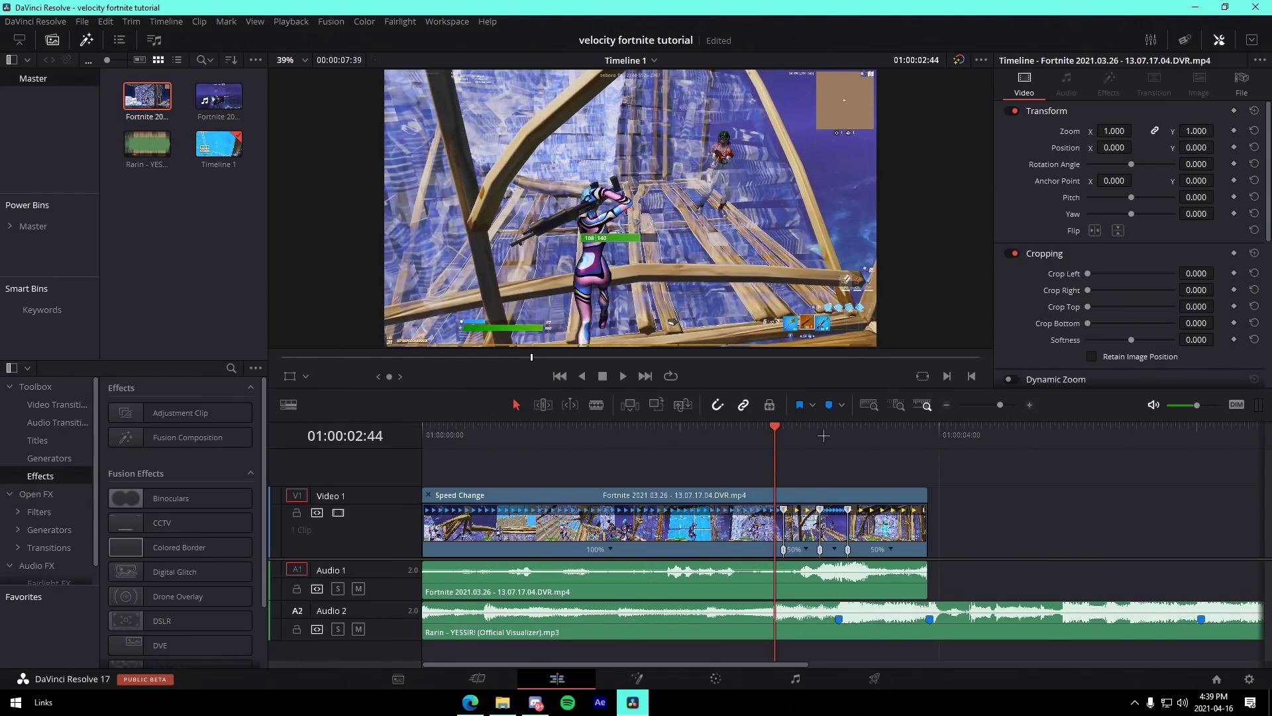
key(space)
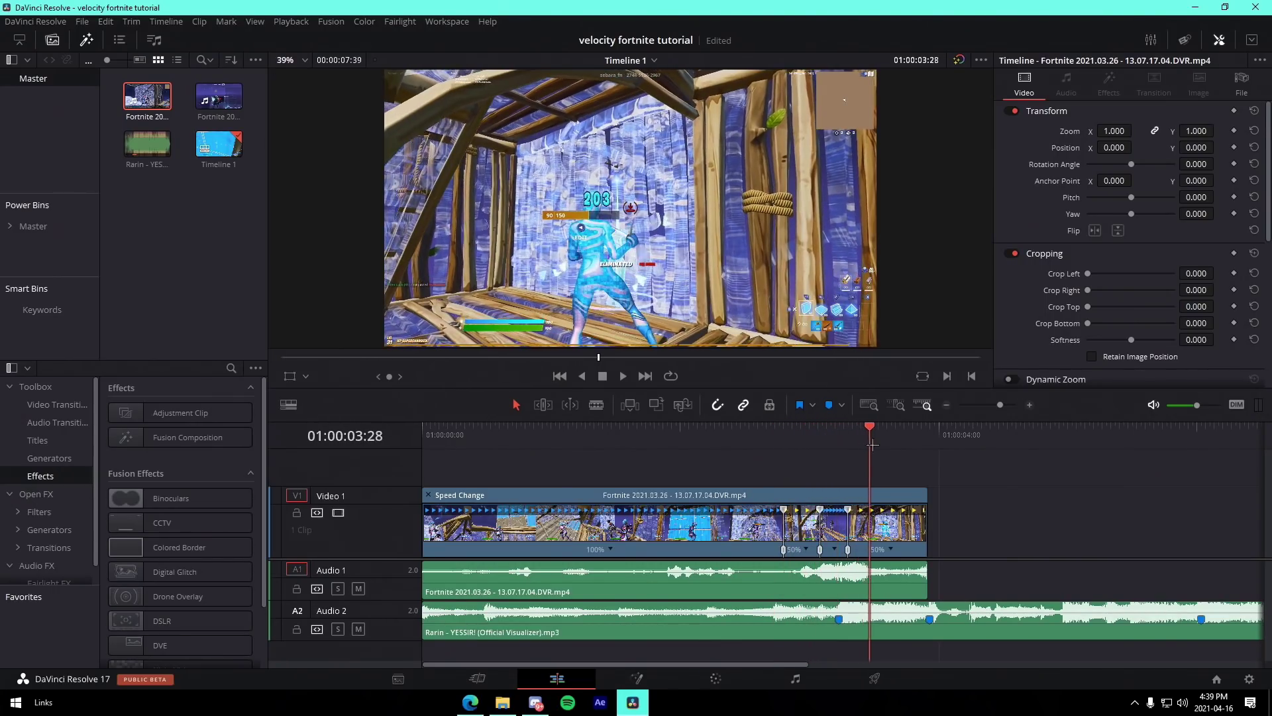
click(763, 436)
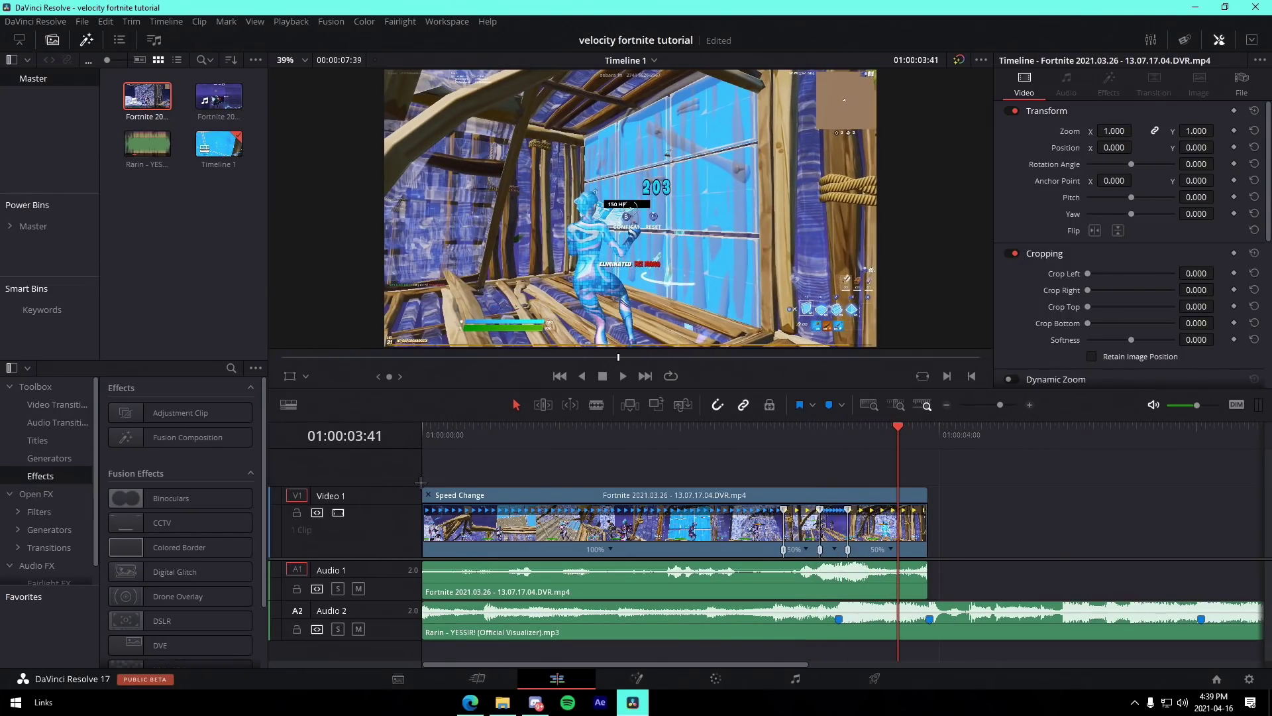
- Close the Retime Controls and place the second Fortnite gameplay clip on Video 1 after the first clip
key(ctrl+r)
mouse_move(1000, 404)
mouse_down()
mouse_move(985, 405)
mouse_move(1000, 405)
mouse_up()
click(1000, 403)
drag(218, 96, 992, 521)
drag(1001, 400, 993, 405)
- Move the playhead to the marker at 01:00:06:01 and trim the unneeded beginning off the second gameplay clip
click(769, 437)
drag(613, 530, 1144, 525)
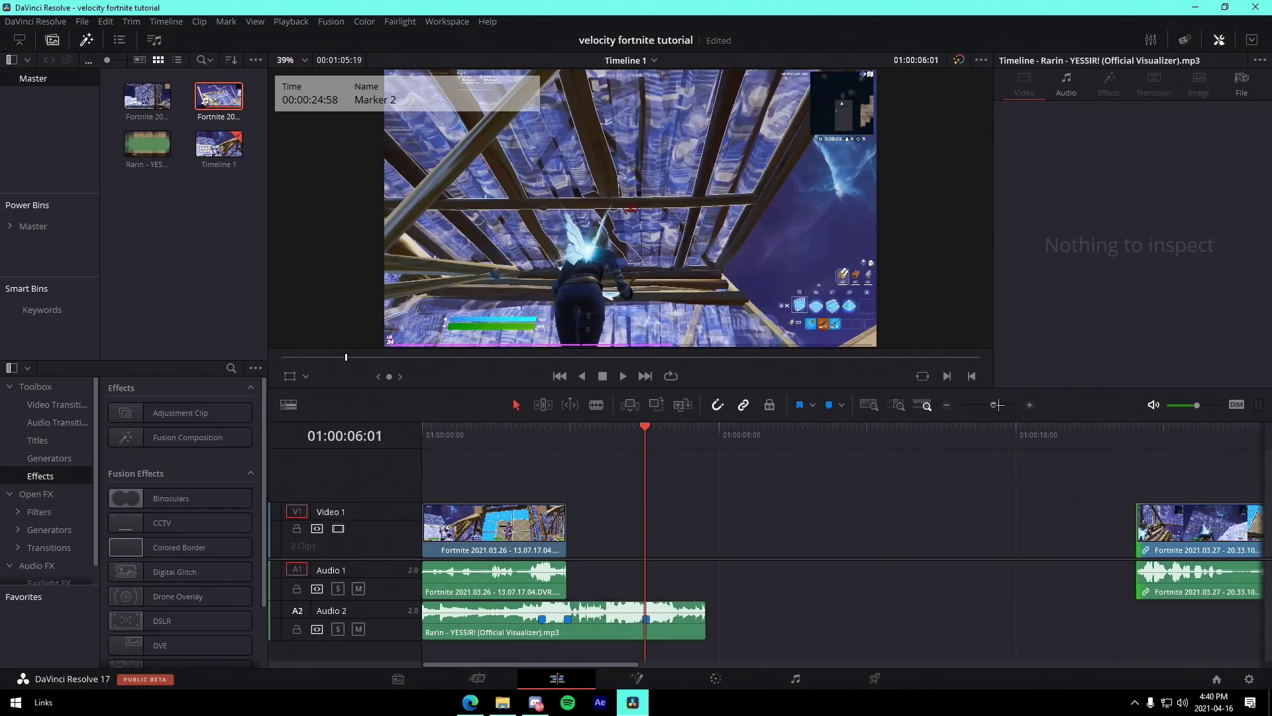
scroll(1137, 527, down, 1)
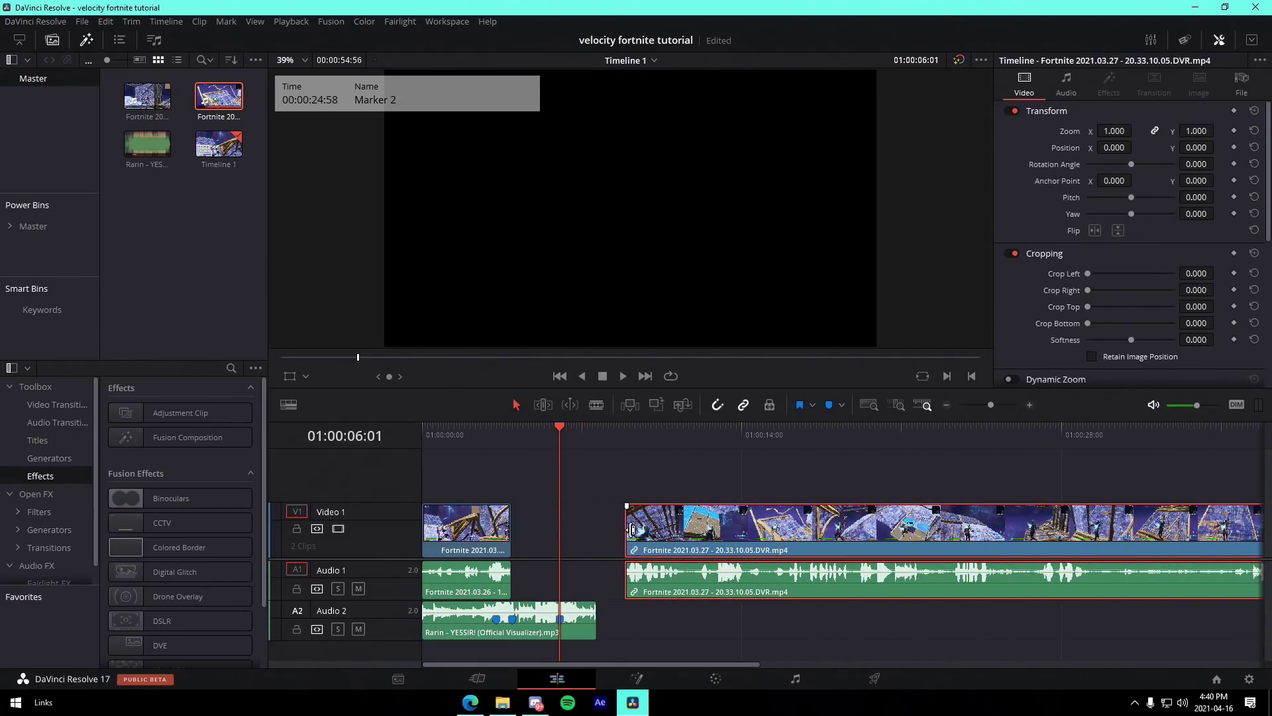
drag(630, 529, 1049, 531)
- Move the trimmed second clip so its shot lines up with the marker at 01:00:06:01
scroll(1049, 531, down, 1)
drag(735, 534, 504, 534)
drag(987, 405, 997, 405)
drag(1026, 514, 896, 525)
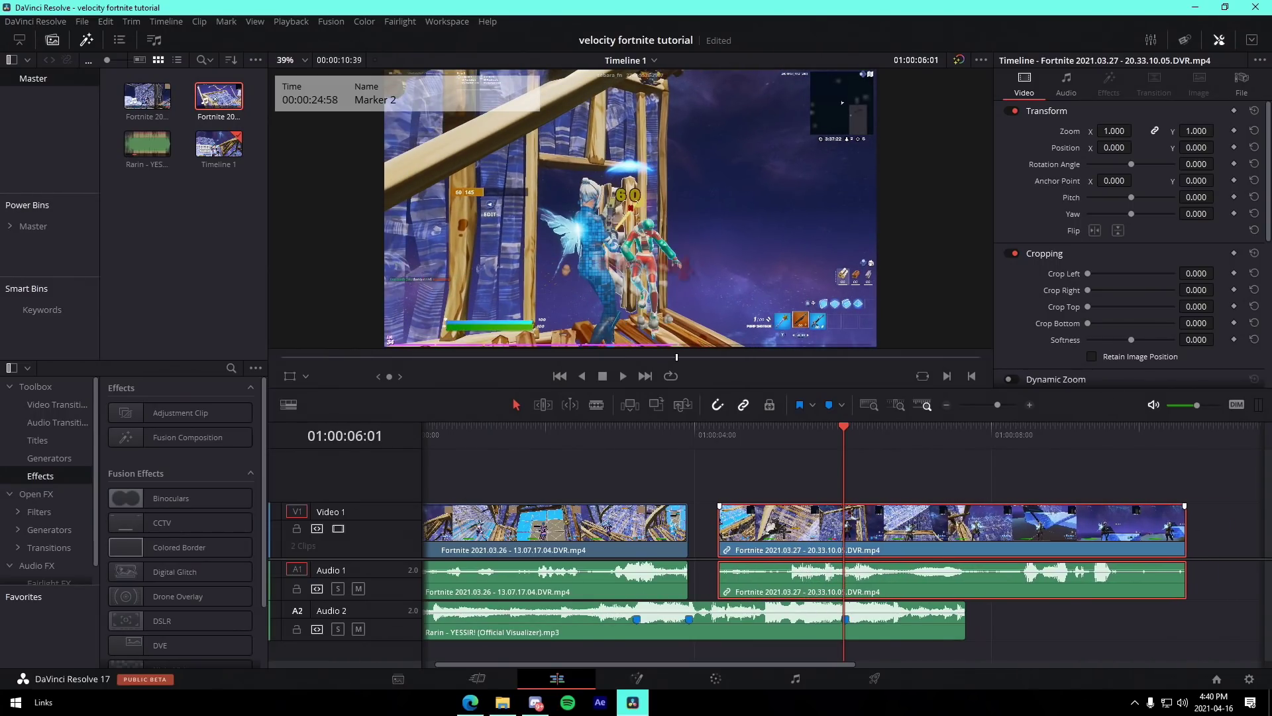
- Extend the second clip's start to the first clip's end, trim the clip and music to a 00:00:06:45 timeline, and save the project
drag(723, 538, 692, 537)
drag(1183, 519, 963, 522)
key(ctrl+s)
drag(1005, 629, 897, 522)
- Unlink the second clip's video from its audio, show its Retime Curve and enlarge the timeline area
right_click(863, 530)
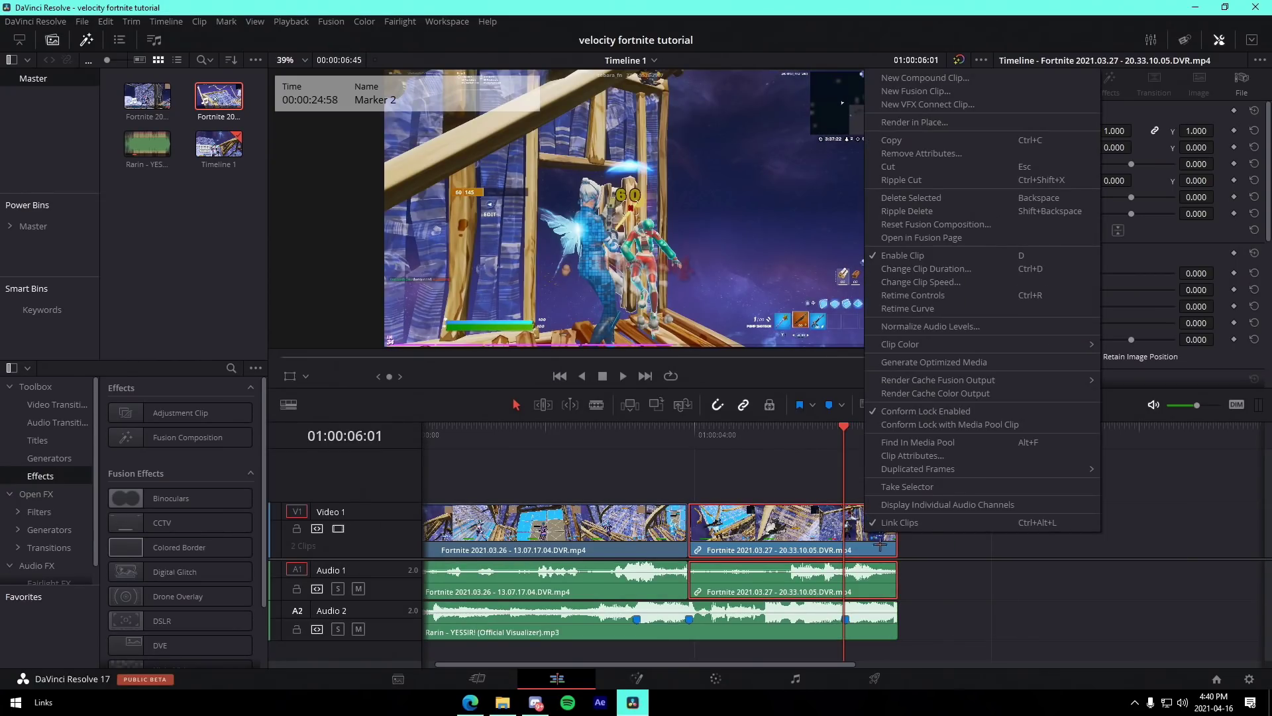
click(878, 525)
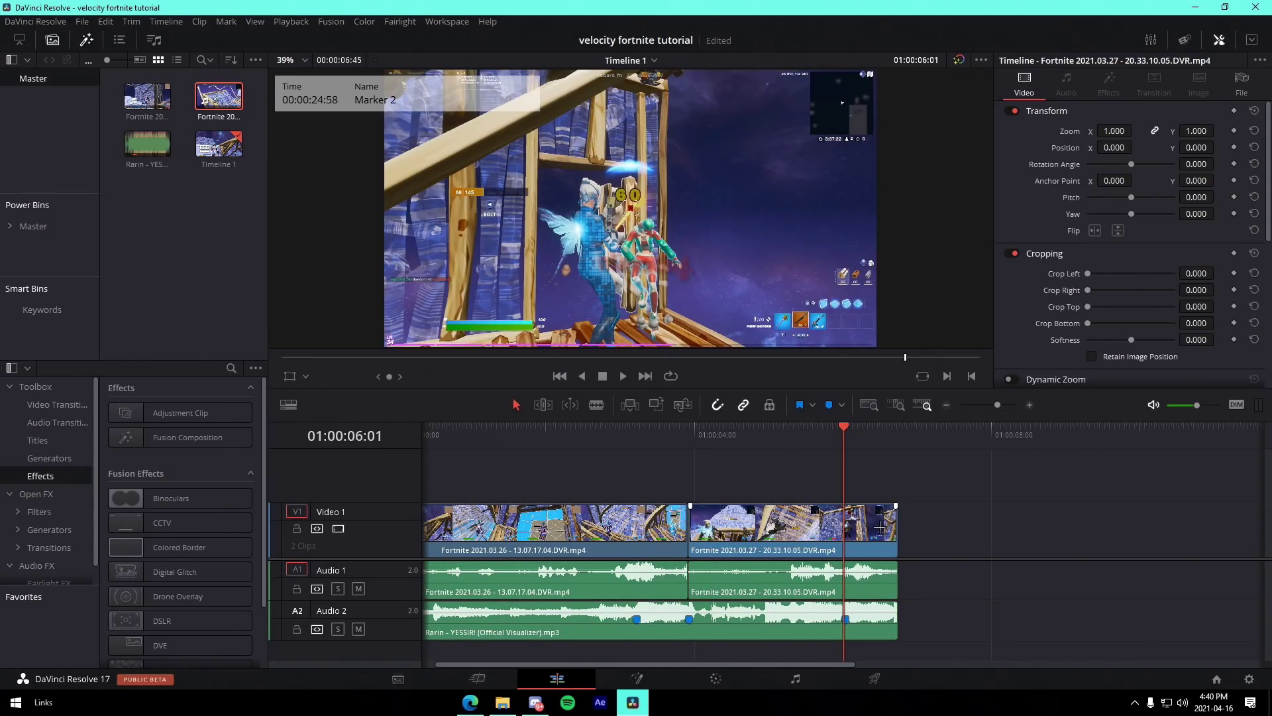
right_click(870, 526)
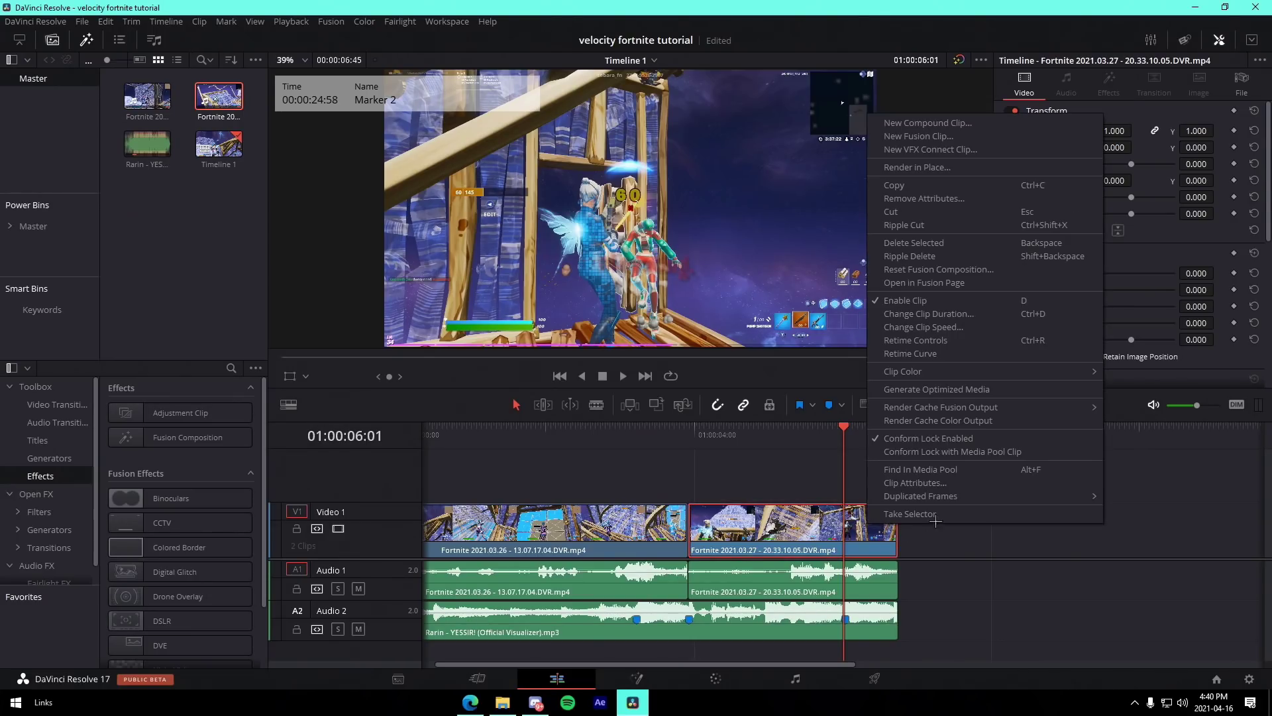
click(913, 354)
drag(999, 404, 1005, 404)
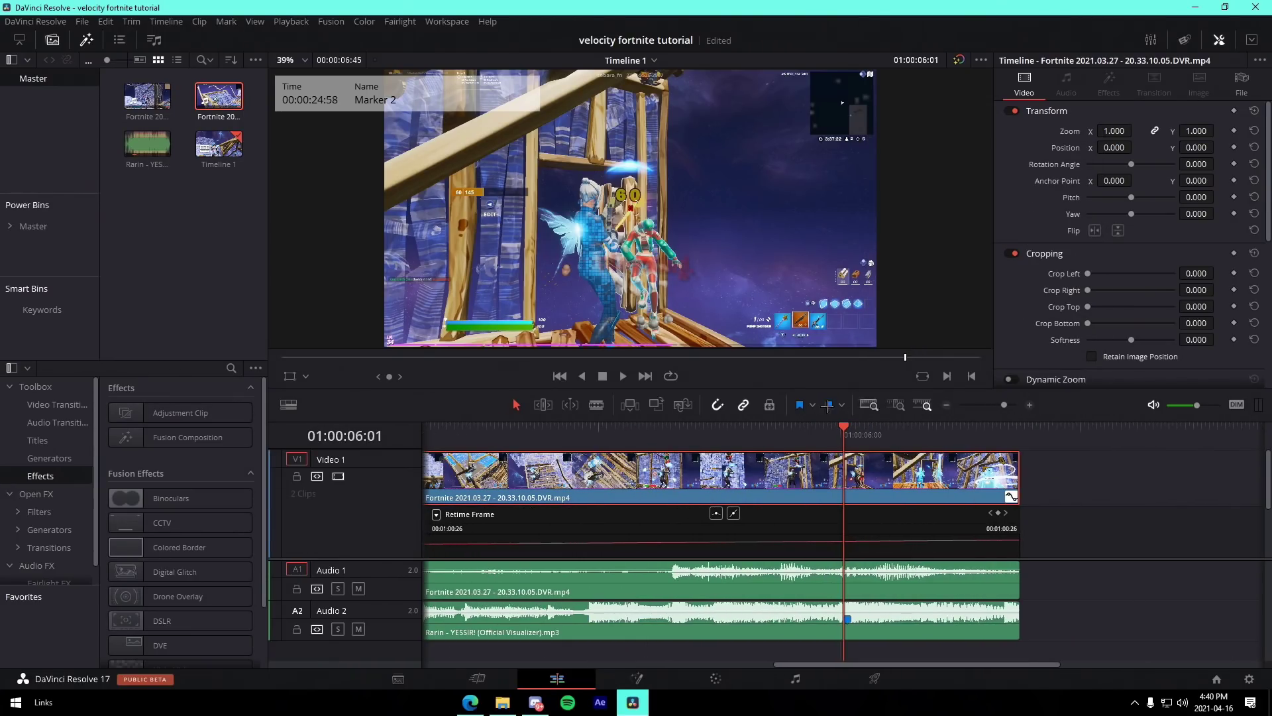
drag(812, 388, 819, 327)
click(1000, 344)
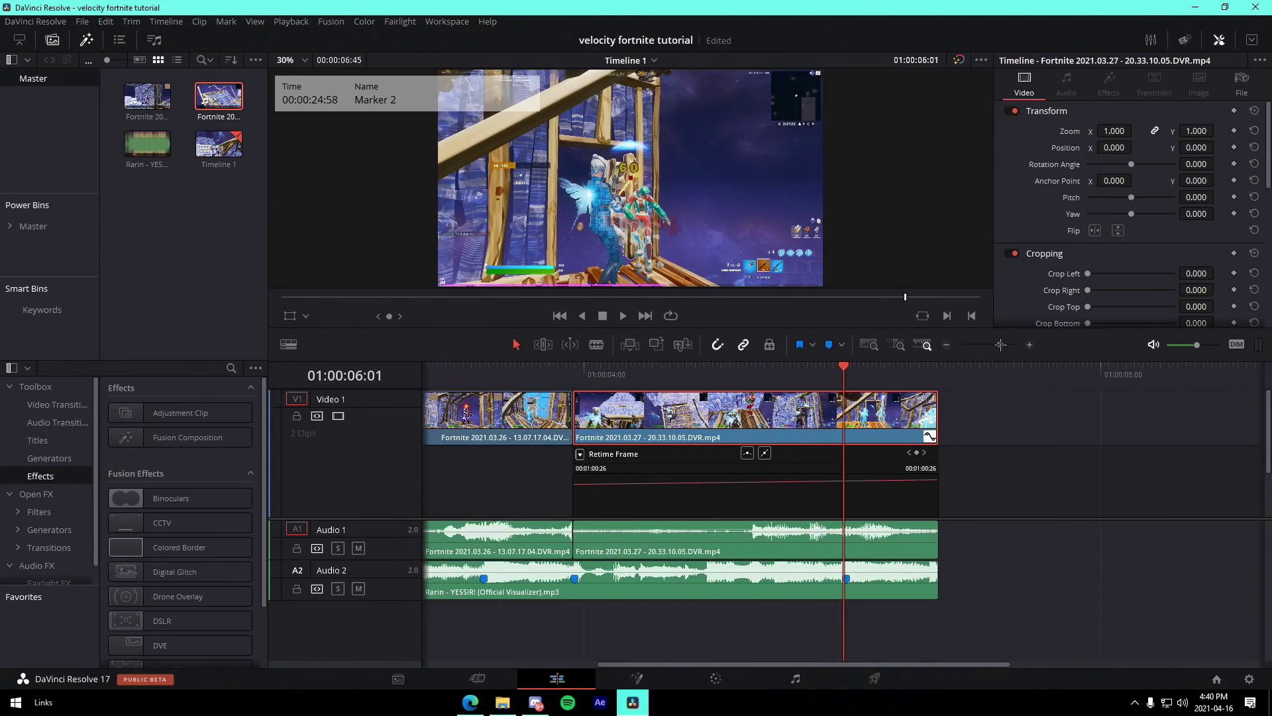
- Switch the second clip's curve from Retime Frame to Retime Speed and add a speed keyframe at 01:00:06:01
click(580, 454)
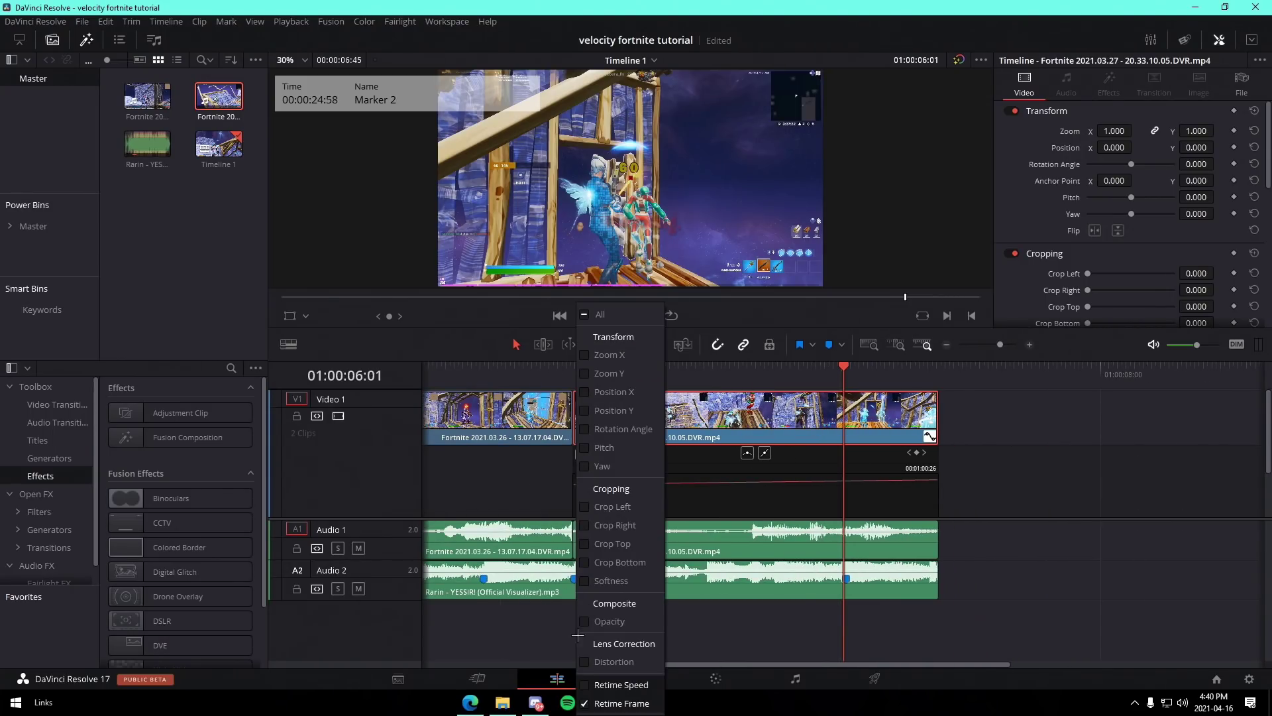
click(584, 685)
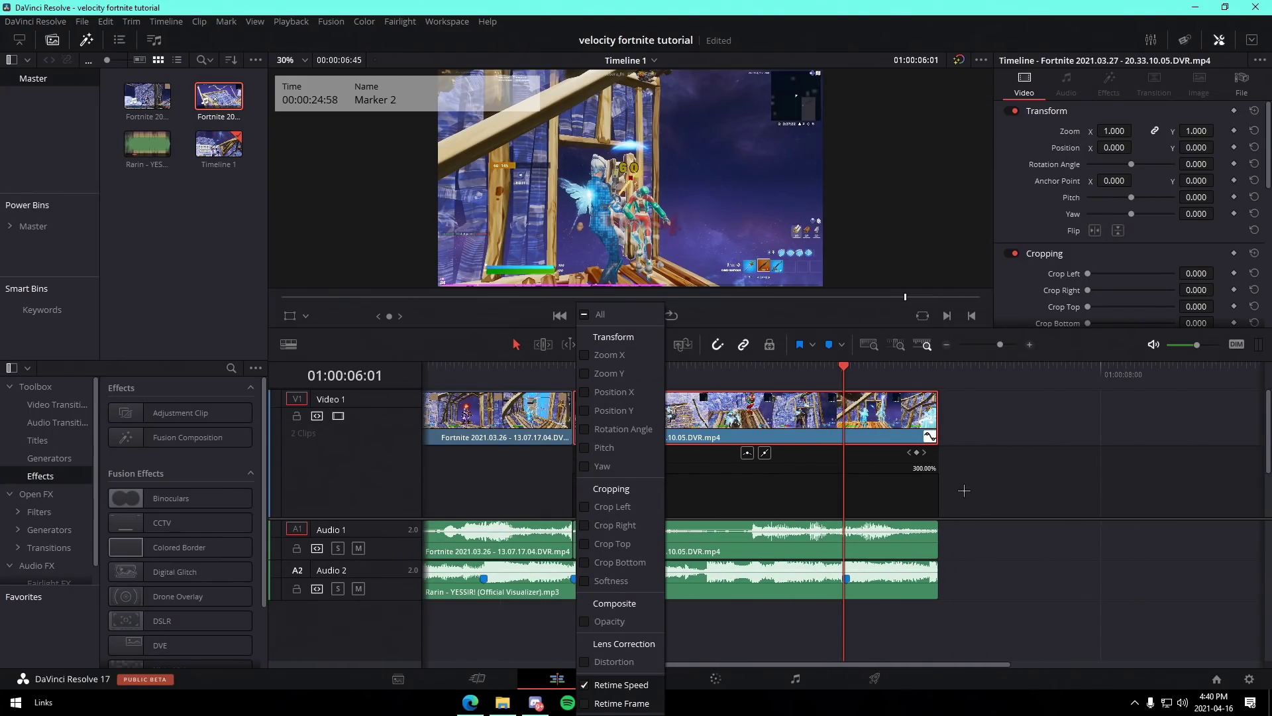
click(916, 452)
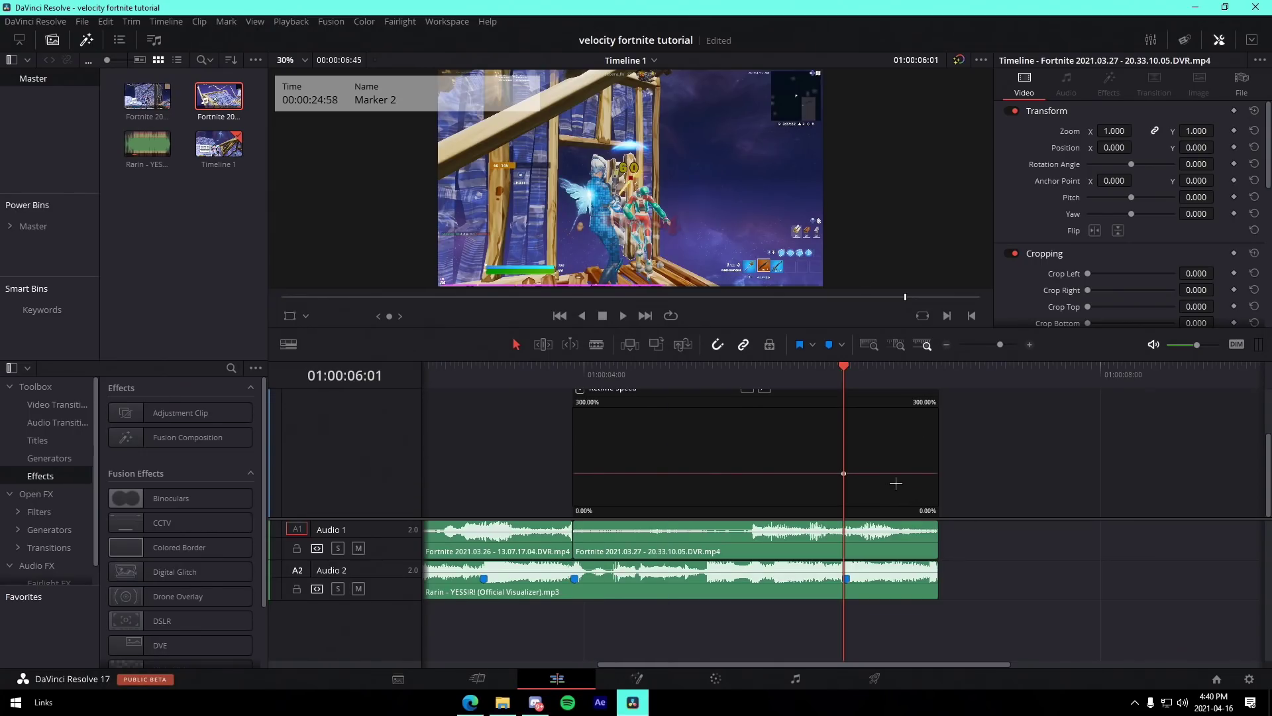
scroll(896, 483, up, 1)
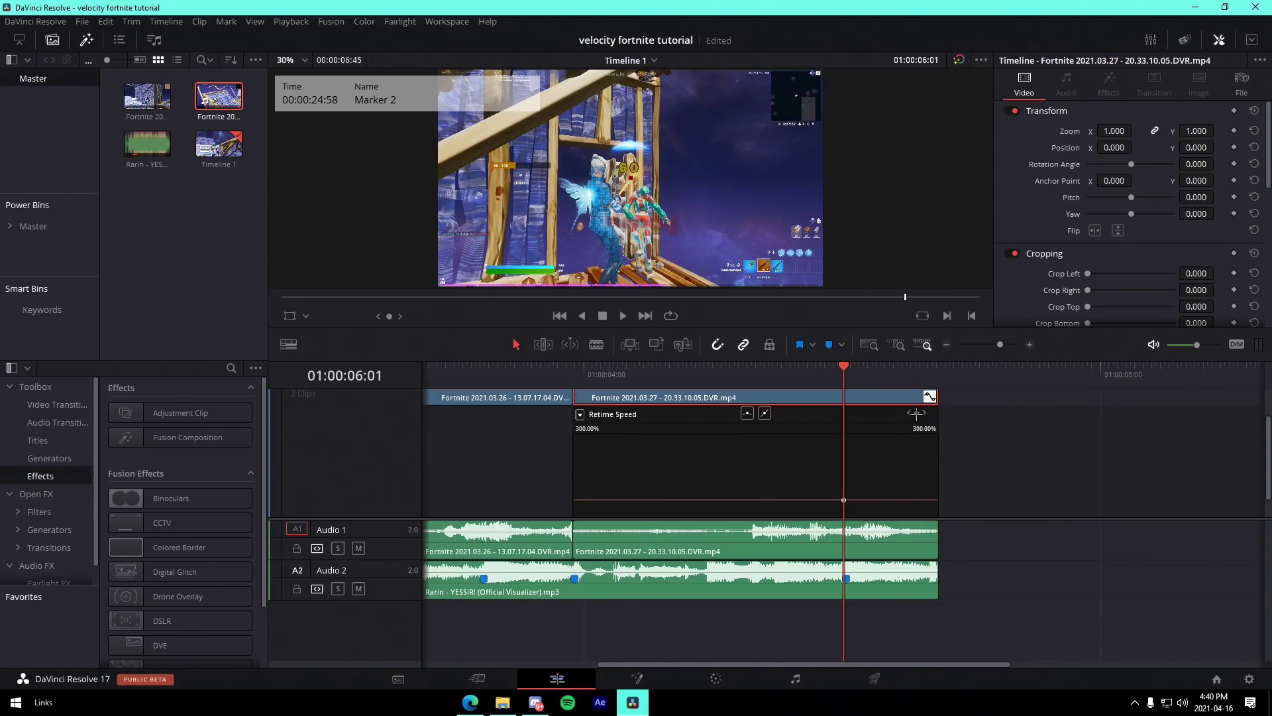
right_click(841, 400)
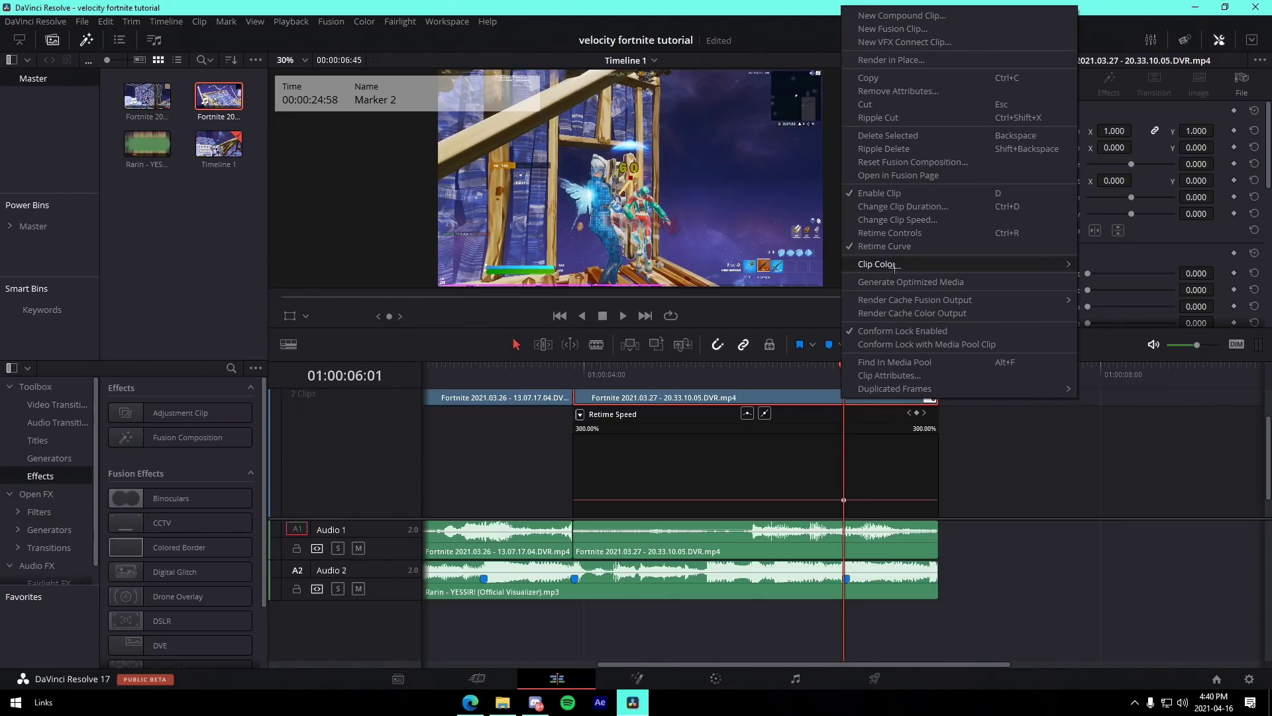
click(890, 472)
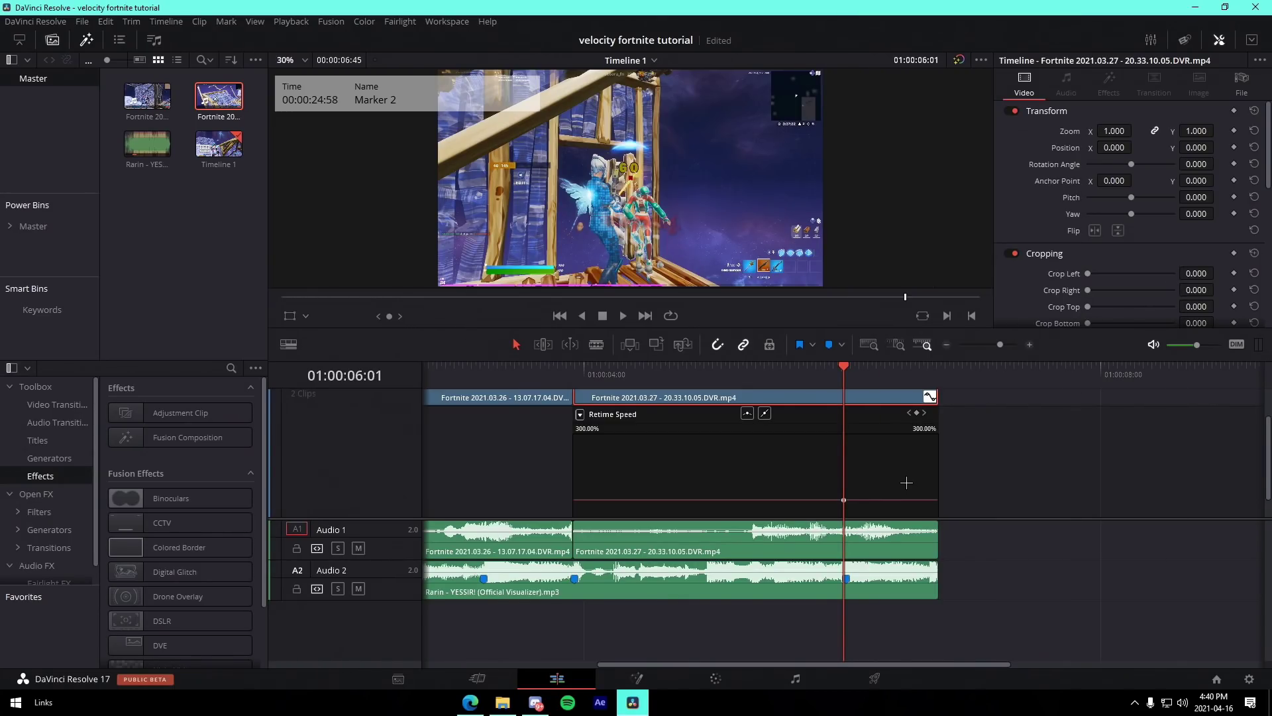
- Add a second clip speed keyframe at 01:00:05:54 and raise the Retime Speed line between it and the keyframe at 01:00:06:01
key(Left)
key(Left)
key(Left)
key(Left)
key(Left)
key(Left)
key(Left)
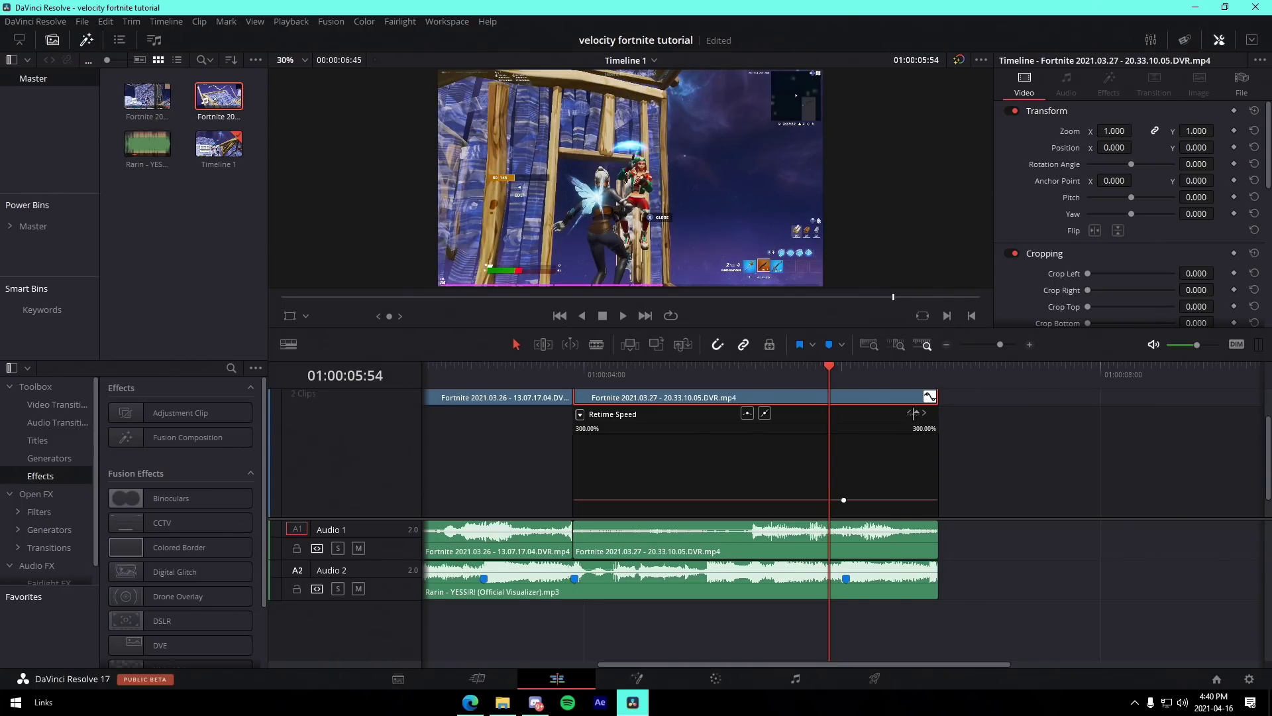
click(1006, 345)
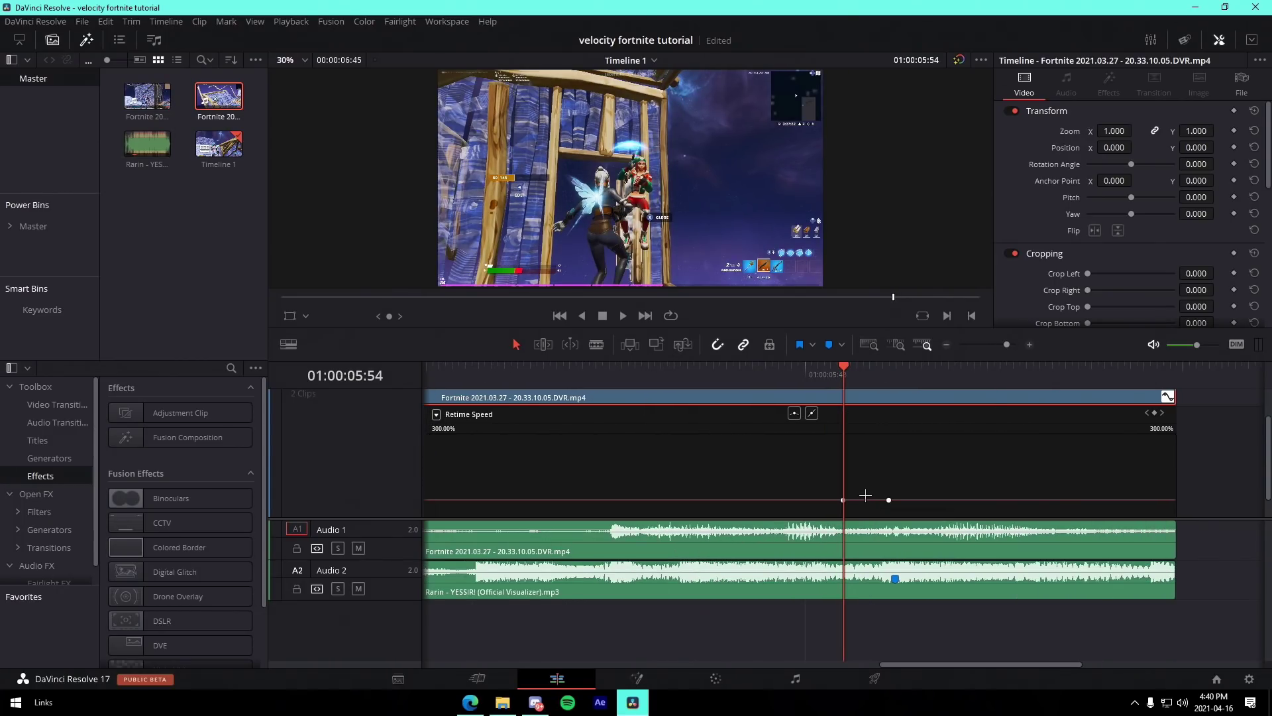
drag(867, 498, 851, 464)
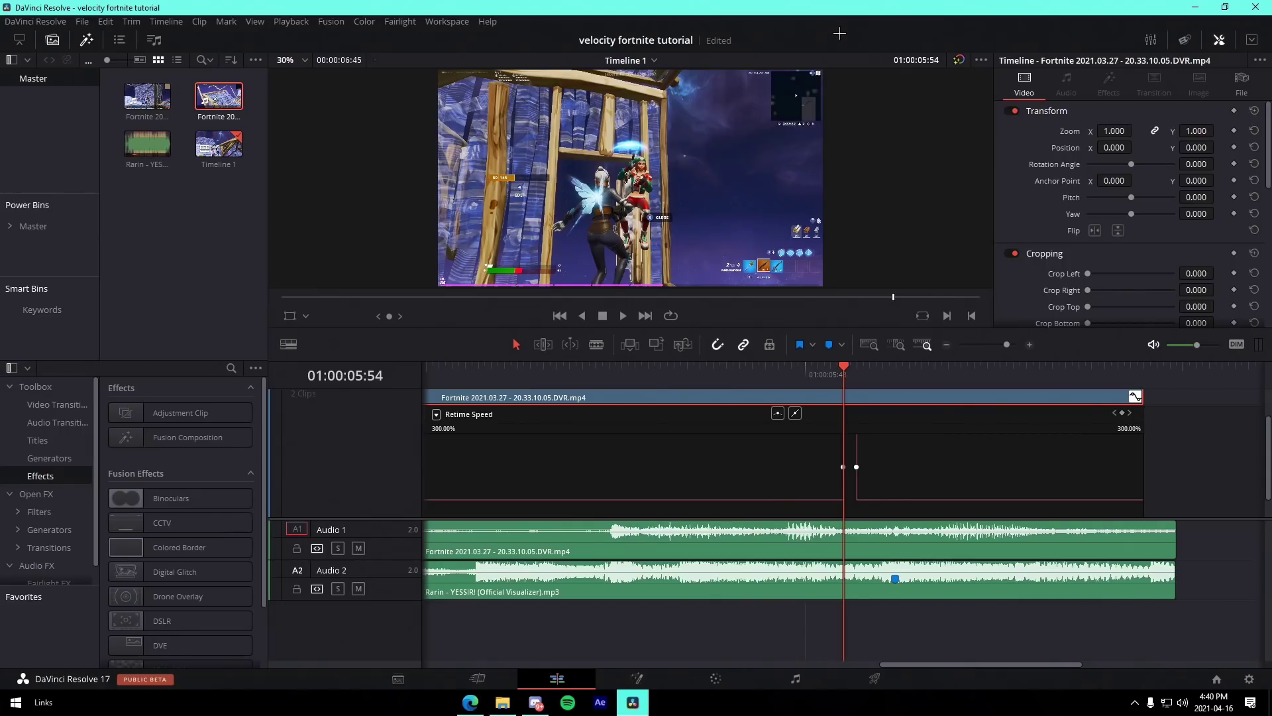
- Set the speed peak between the two keyframes to 300% and lower the Retime Speed line after the second keyframe
key(space)
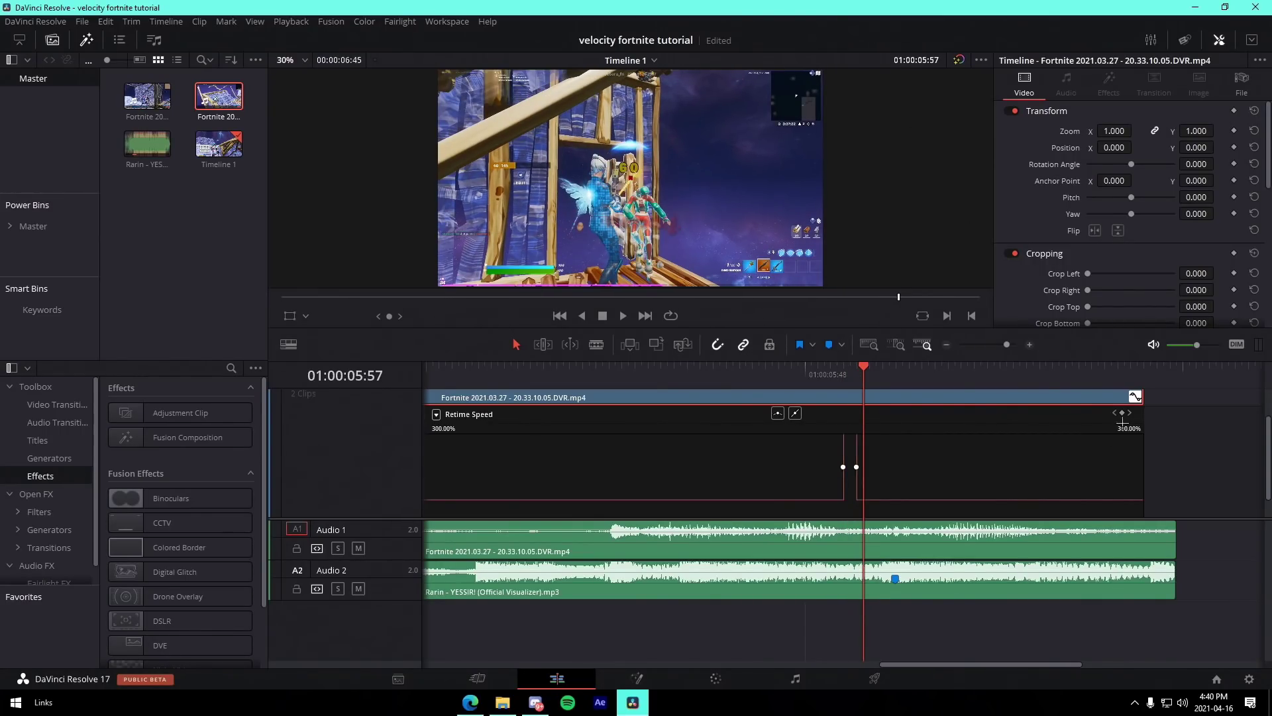
drag(1002, 344, 1010, 344)
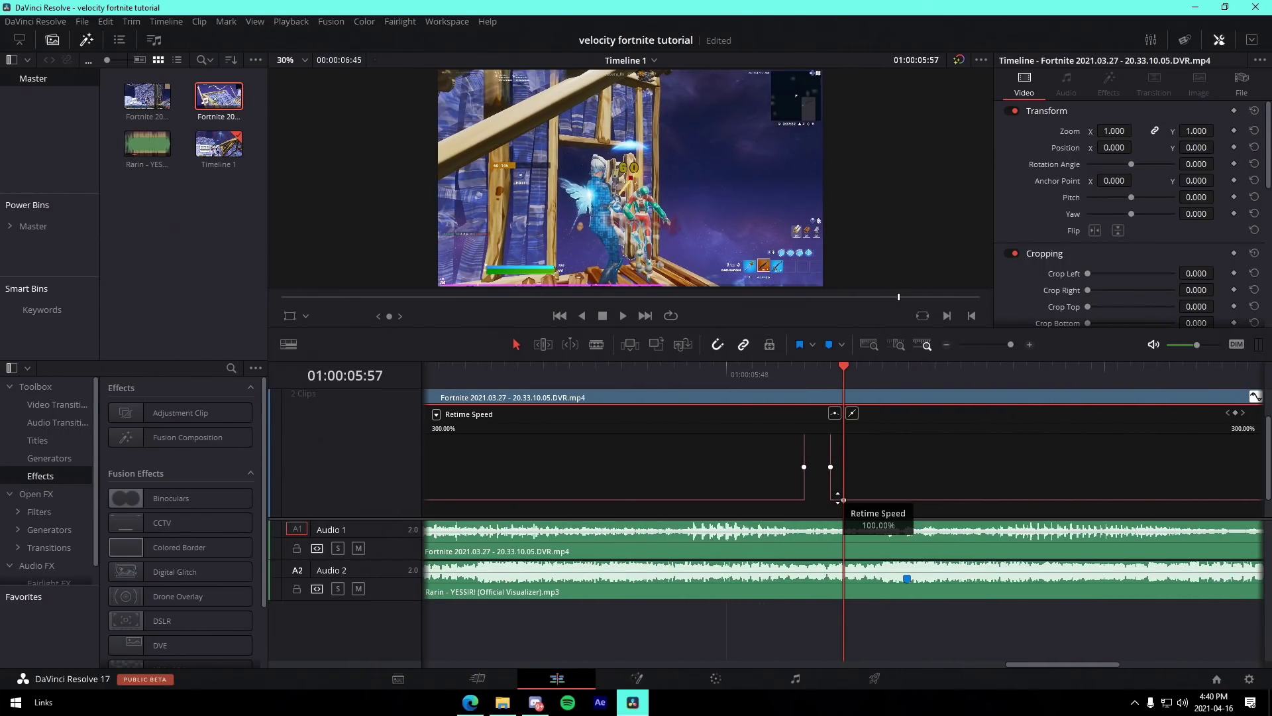
drag(833, 435, 834, 416)
drag(906, 498, 909, 565)
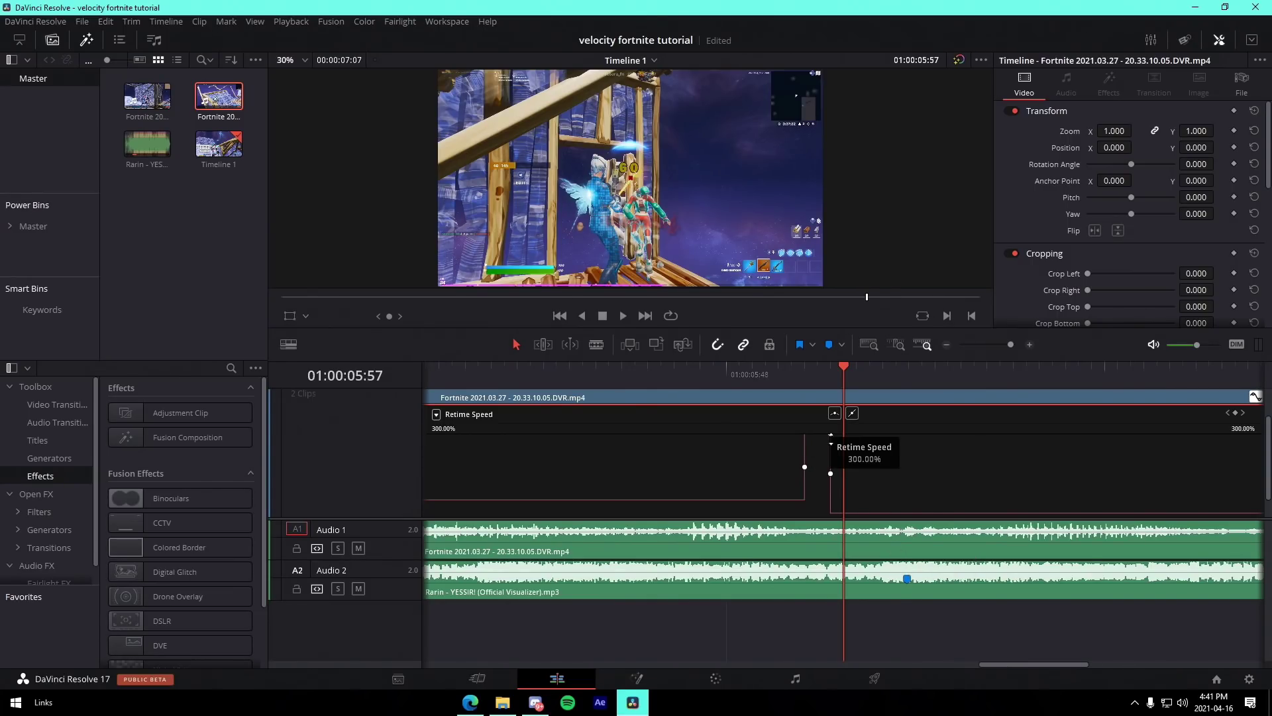
- Smooth both keyframes of the second clip's Retime Speed curve into eased Bezier curves
click(805, 466)
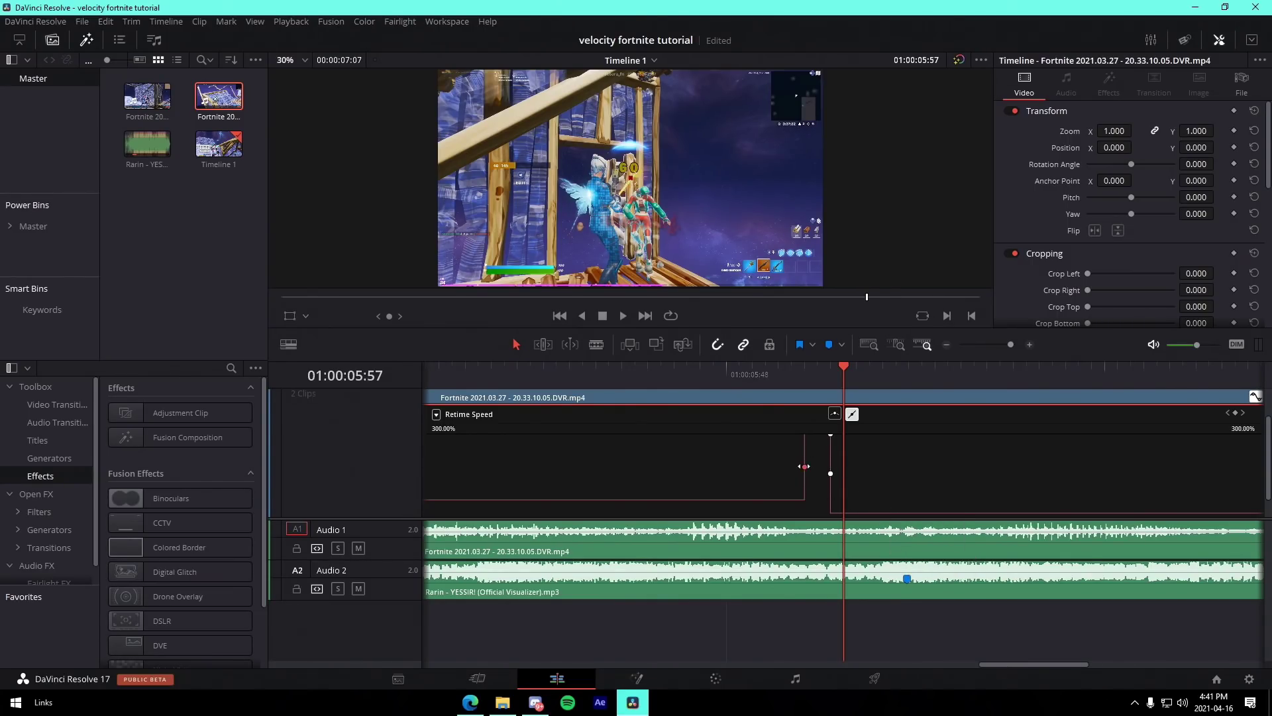
click(834, 414)
click(831, 473)
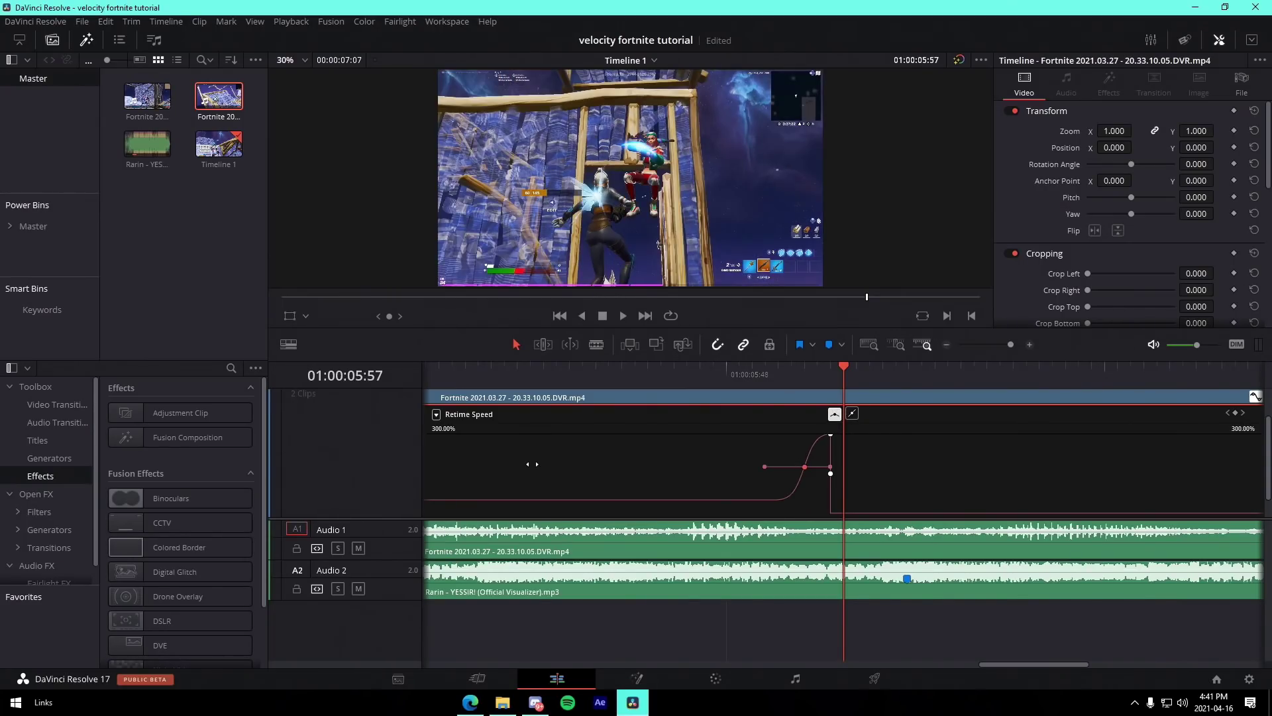
click(834, 414)
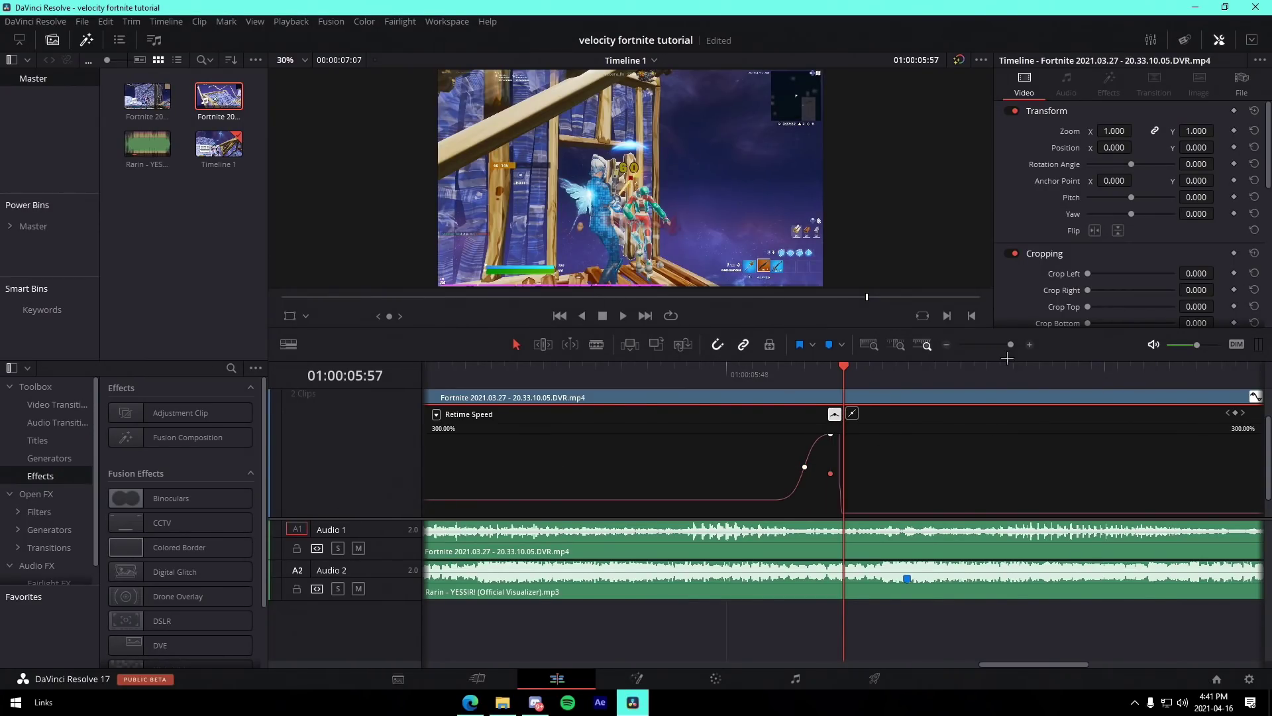
- Move the second clip's video so its retimed shot lines up with the music marker at 01:00:06:01
click(899, 381)
drag(936, 396, 987, 409)
drag(1010, 345, 1000, 344)
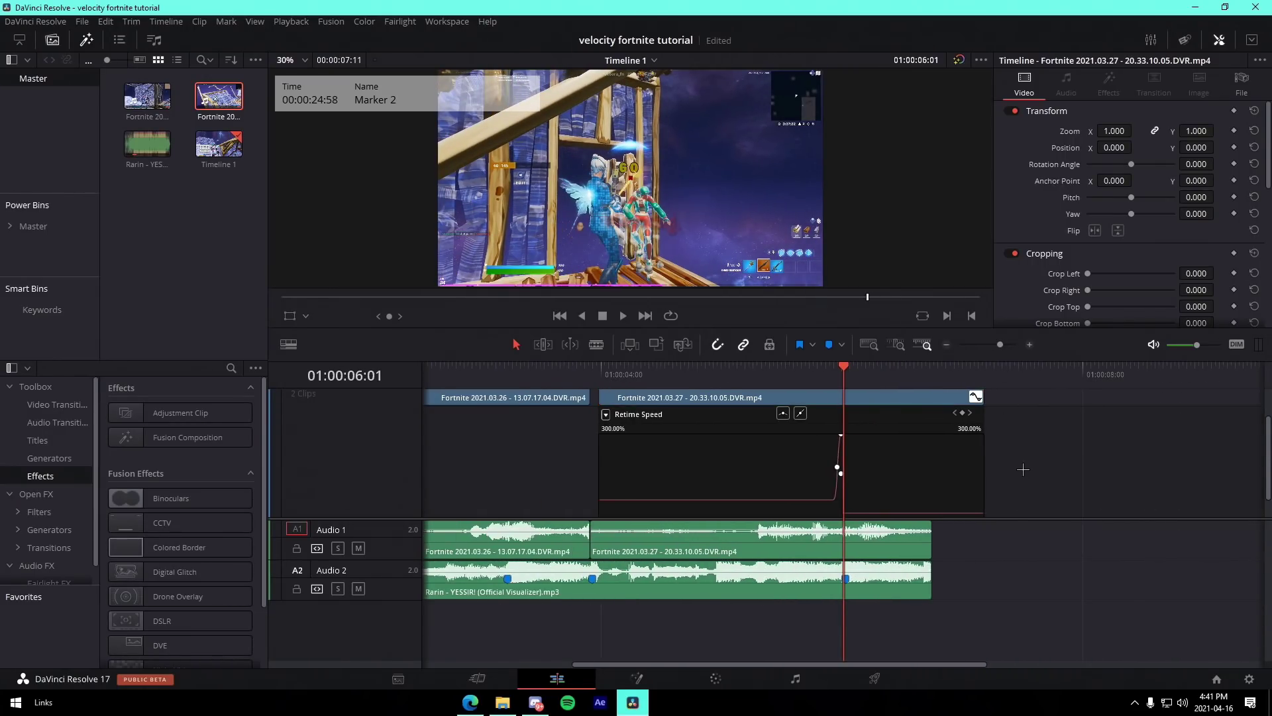
- Trim the second clip's video at both ends to span its audio and meet the first clip, and hide its Retime Curve
scroll(1014, 457, up, 1)
drag(982, 411, 932, 416)
mouse_move(601, 417)
mouse_down()
mouse_move(564, 383)
mouse_move(591, 383)
mouse_up()
click(589, 383)
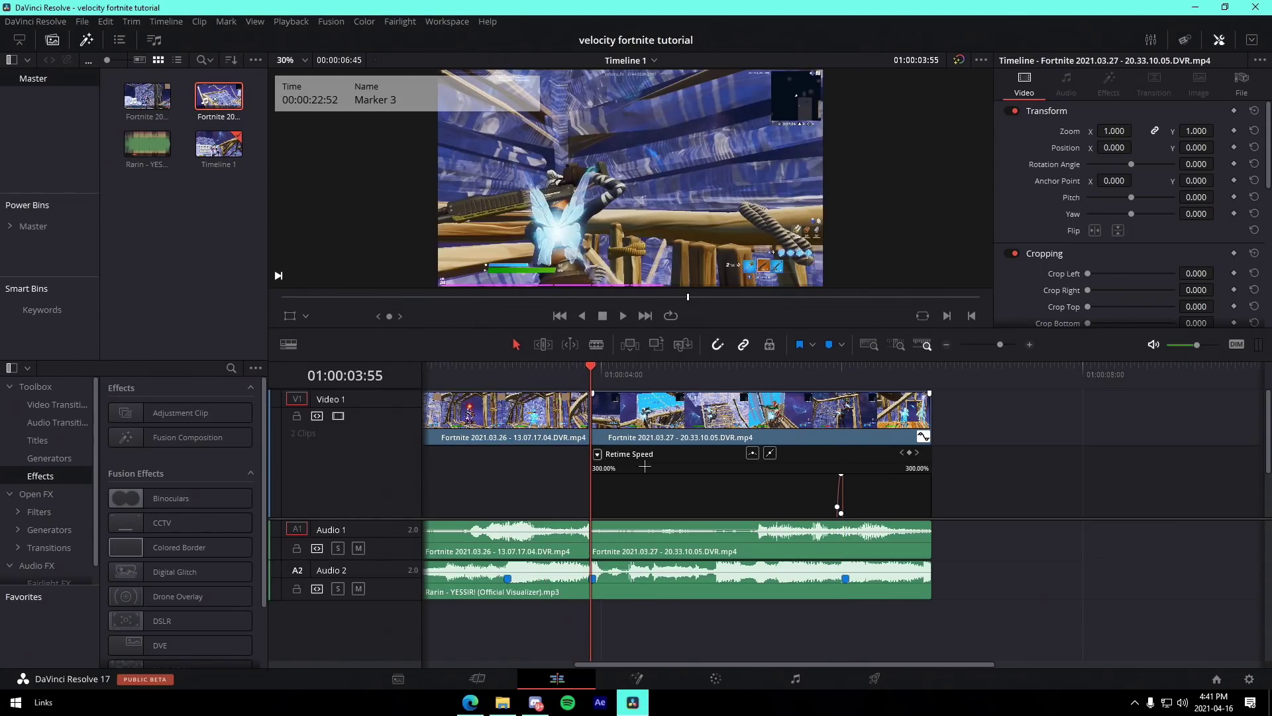
right_click(704, 404)
click(748, 252)
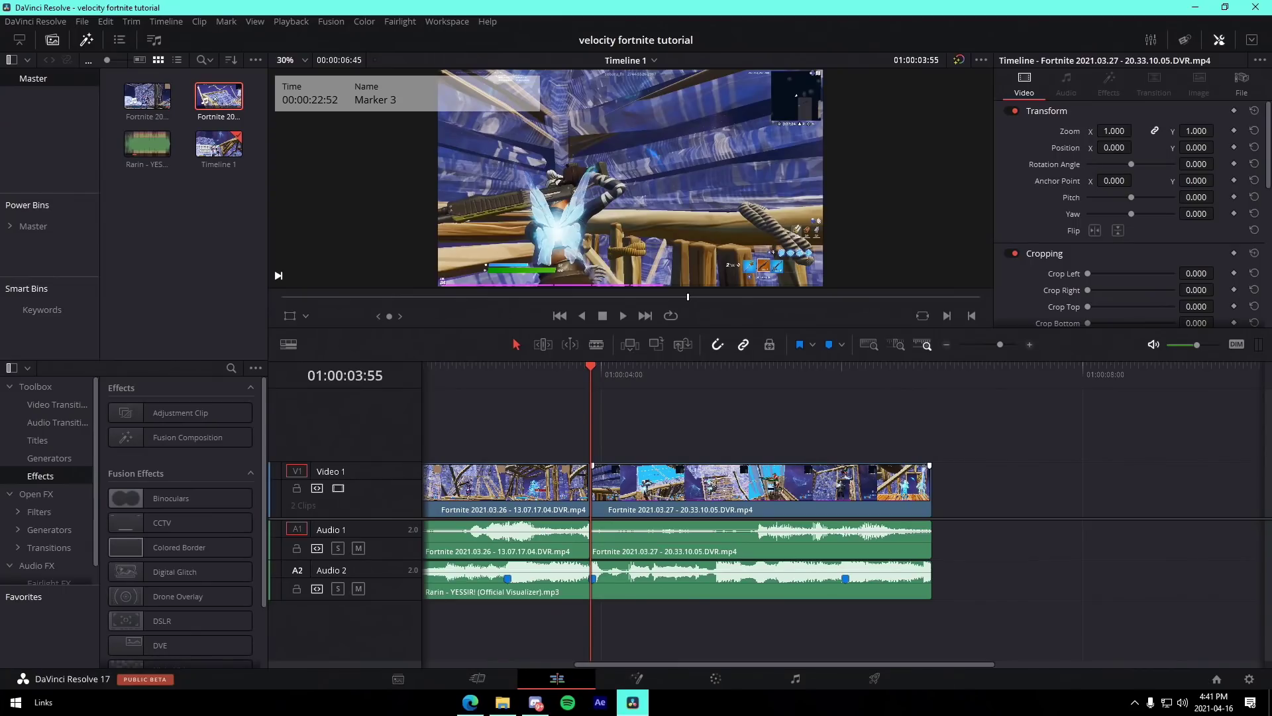
- Play back the second clip to check its speed change around the marker at 01:00:06:01
key(space)
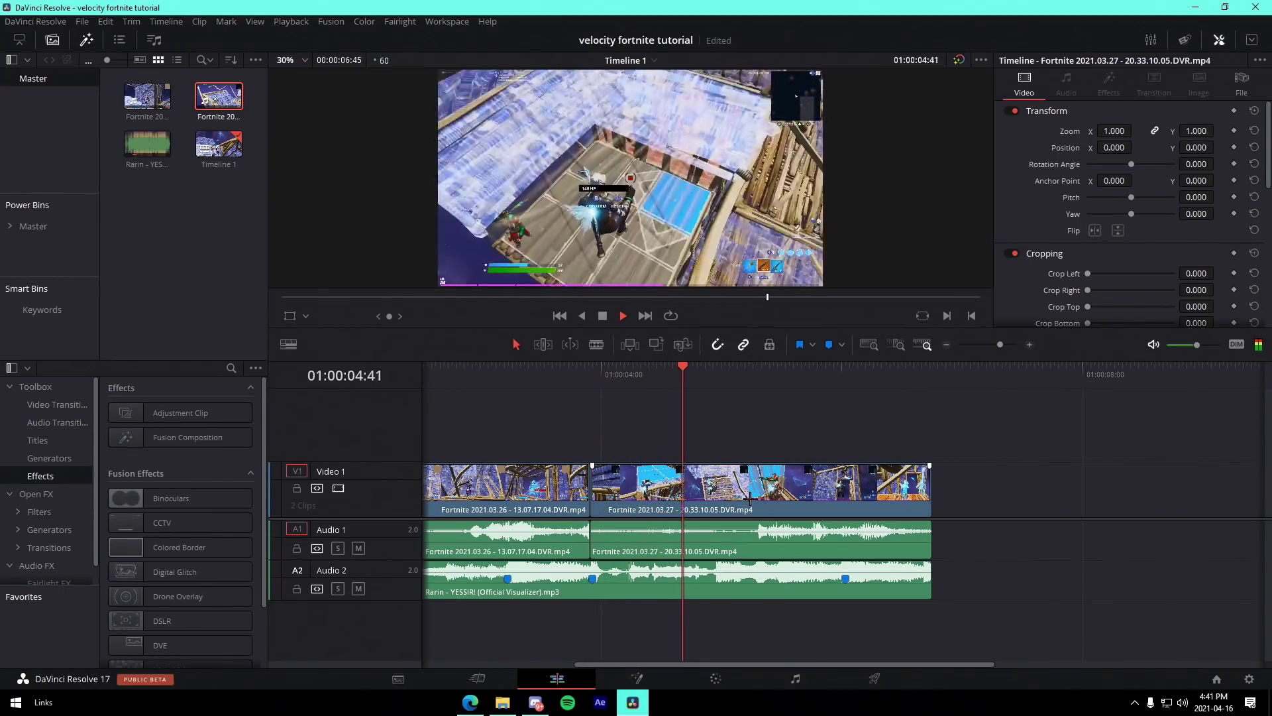
key(space)
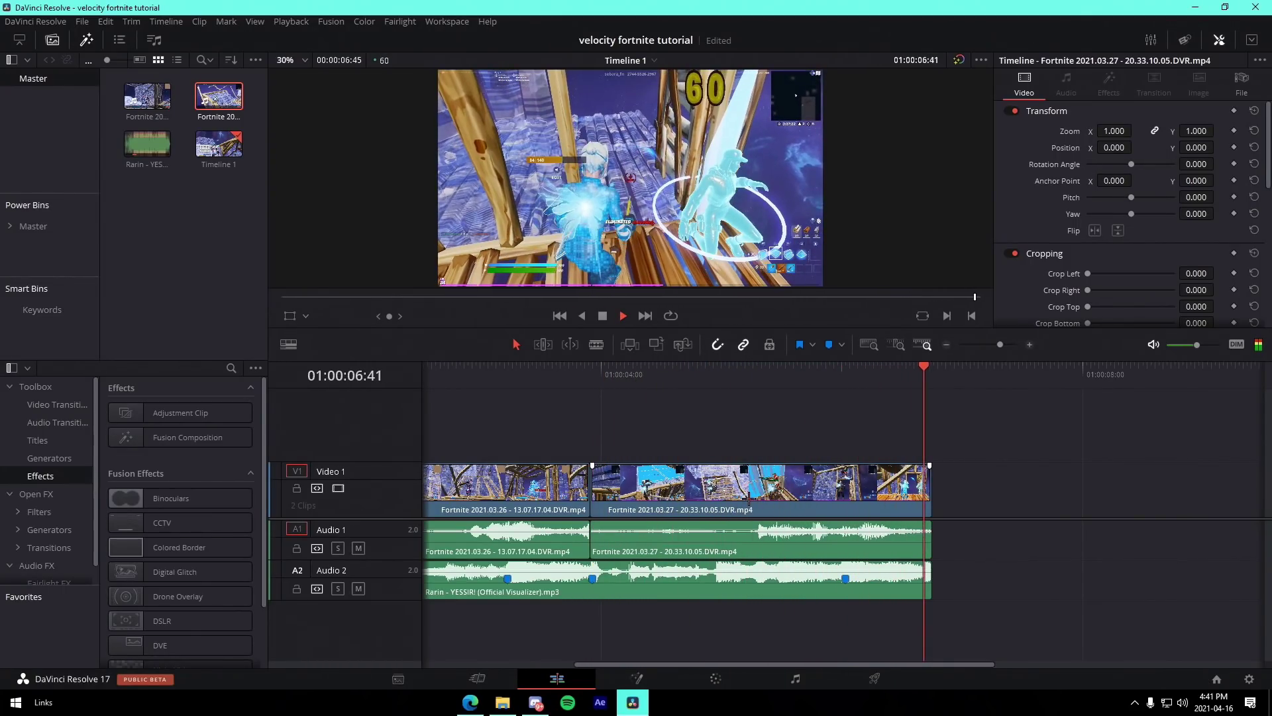
click(814, 384)
key(space)
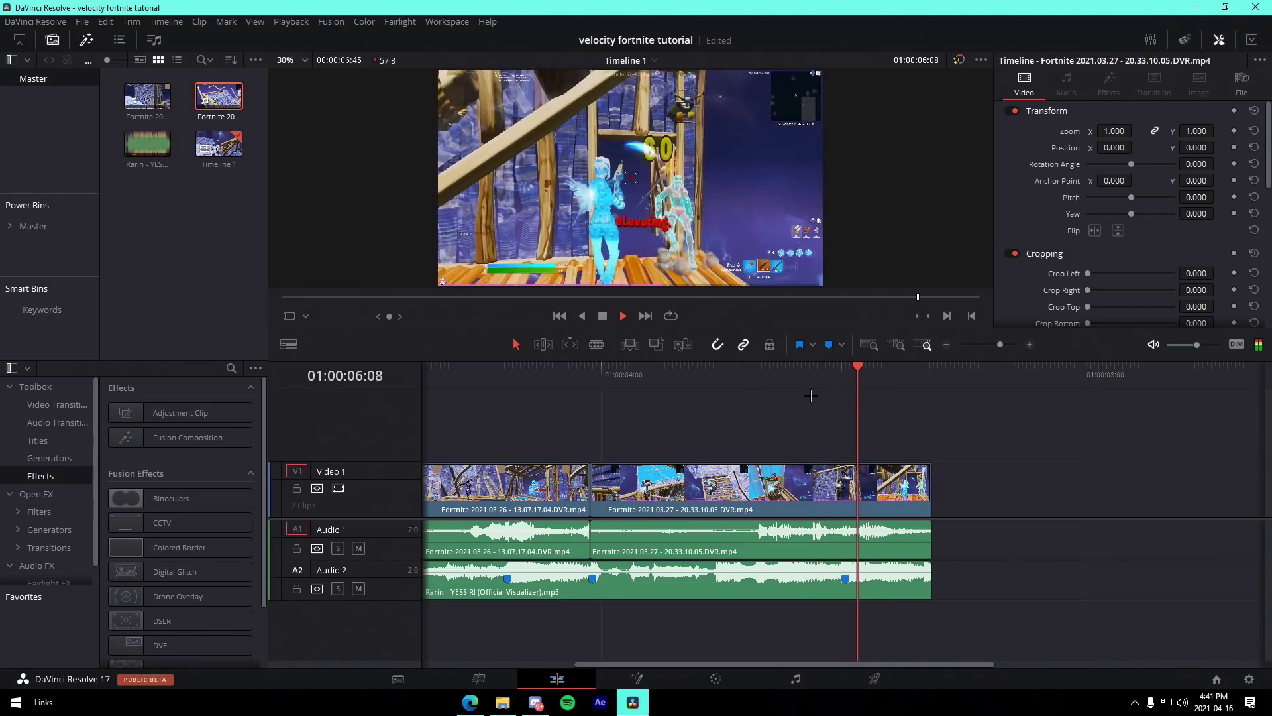
click(803, 381)
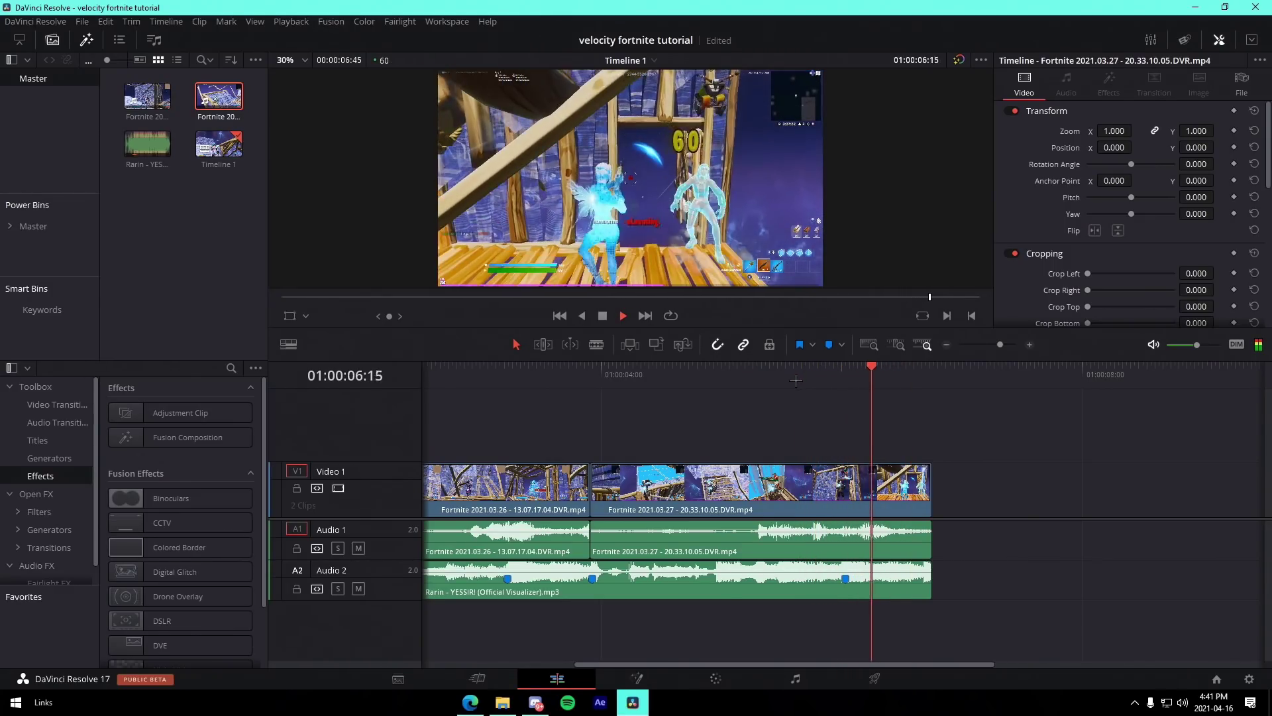
key(space)
click(780, 369)
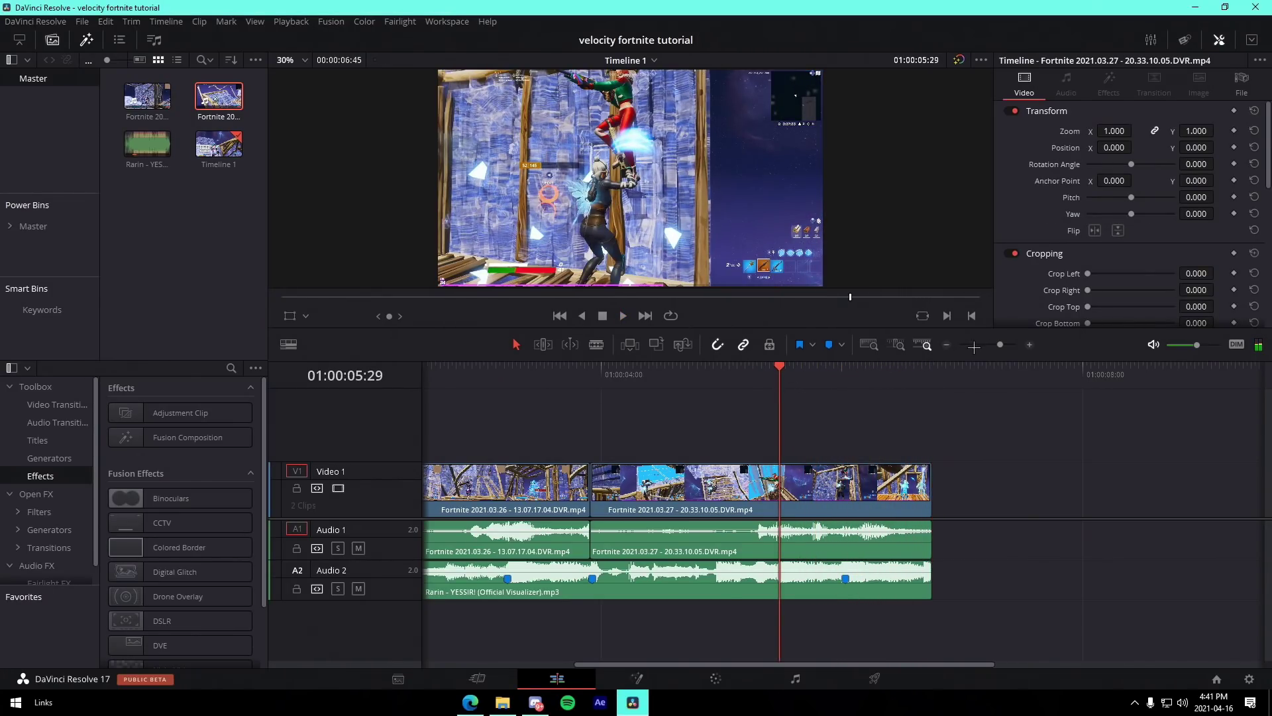
- Convert the first gameplay clip's video into a new compound clip
drag(1000, 345, 1005, 344)
click(631, 373)
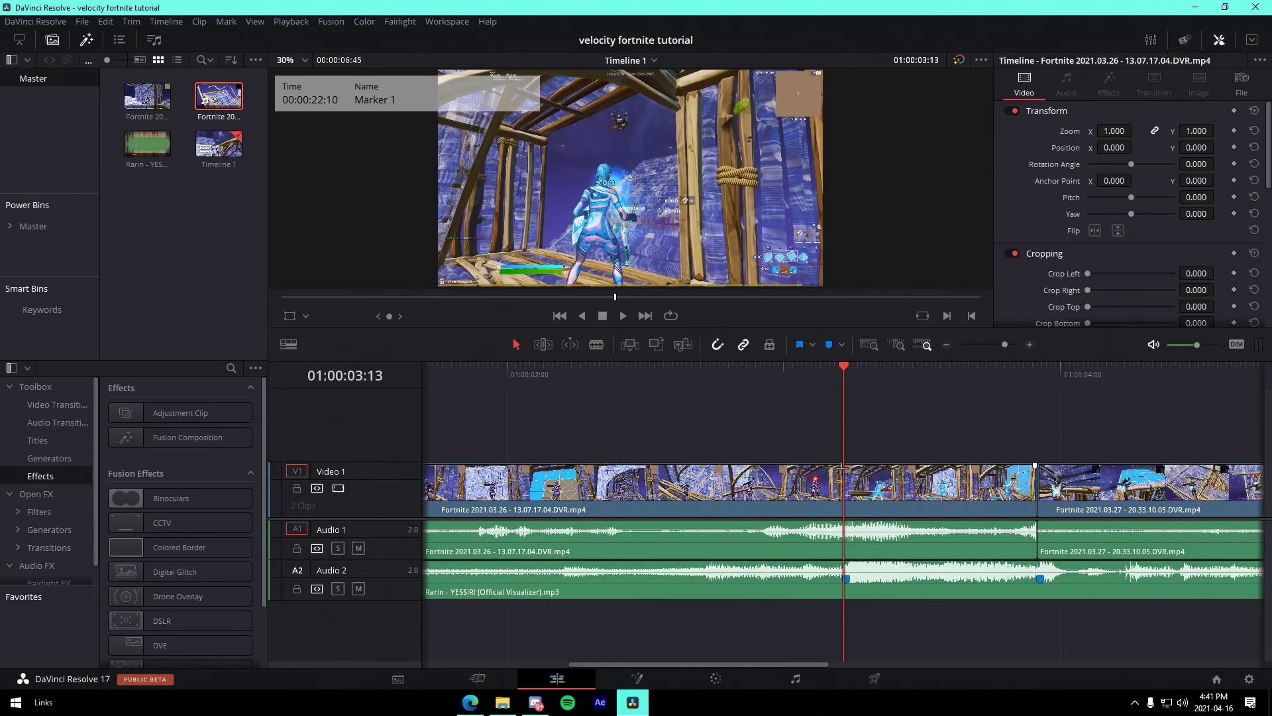
right_click(924, 493)
click(980, 111)
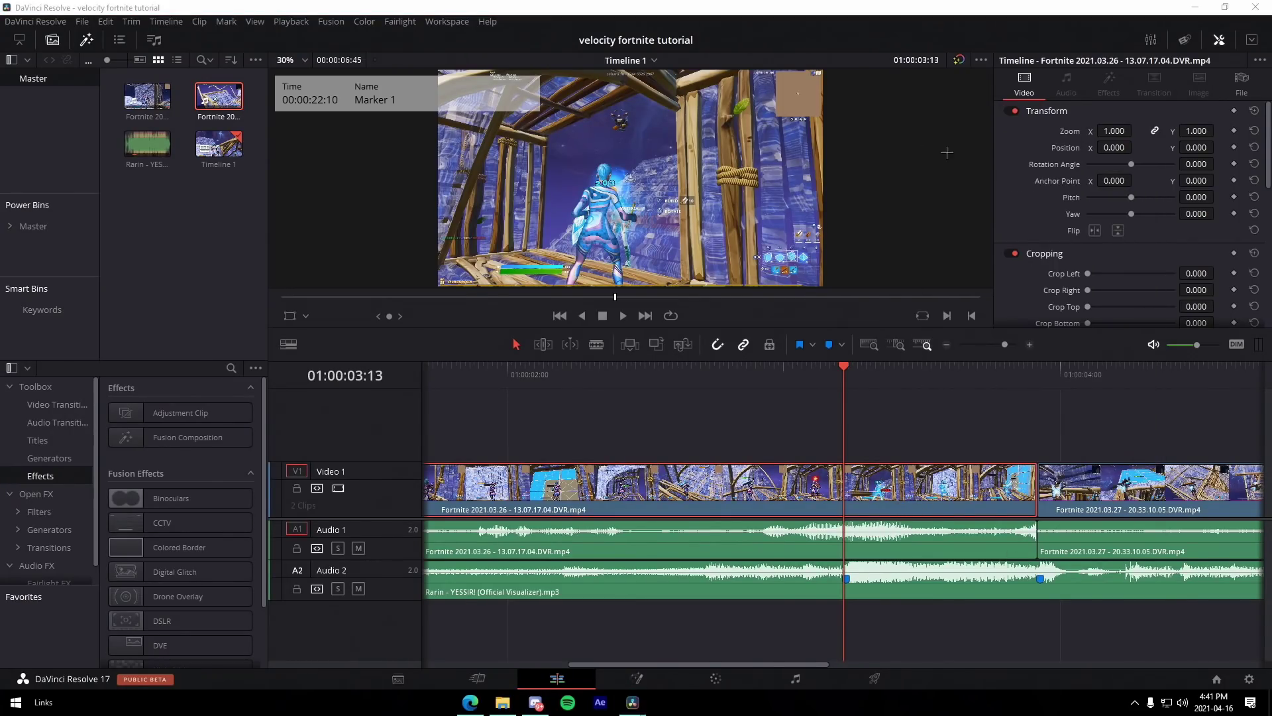
click(723, 384)
- Split the compound clip at 01:00:03:40
drag(1005, 344, 1004, 344)
click(780, 371)
key(Left)
key(Left)
key(Left)
key(Left)
key(Left)
key(Left)
key(Left)
key(Left)
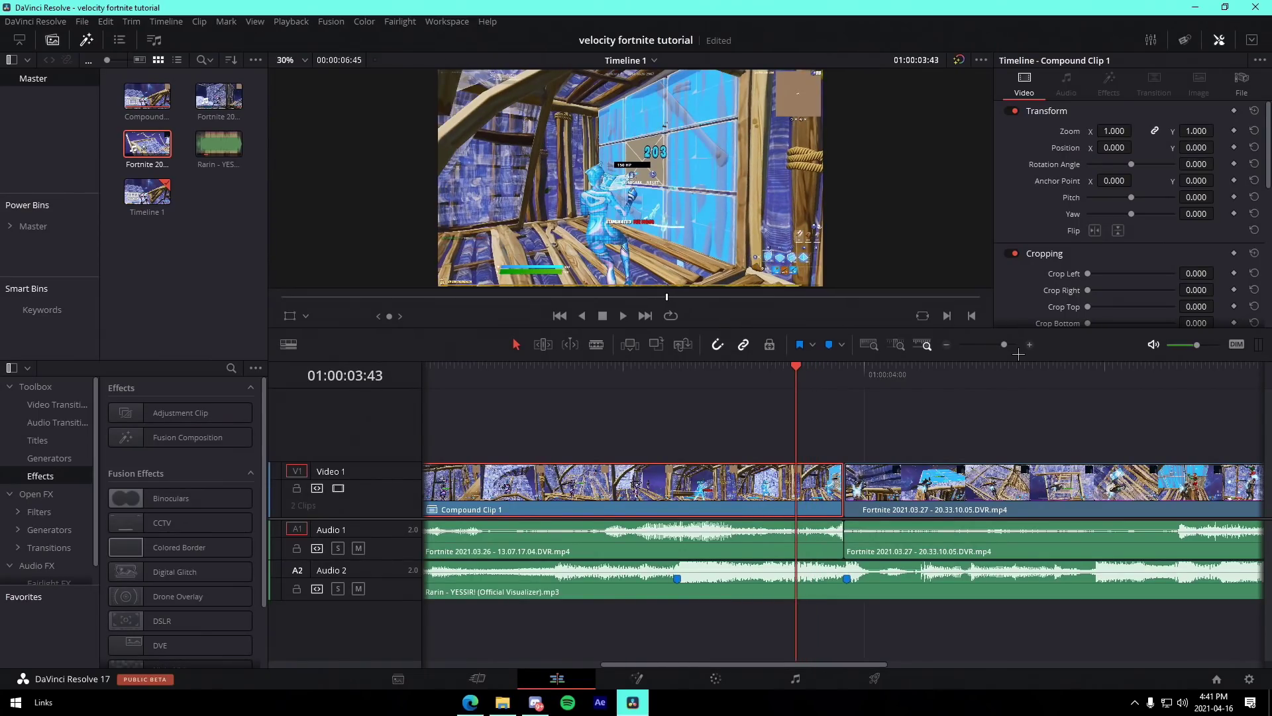
click(596, 344)
click(784, 487)
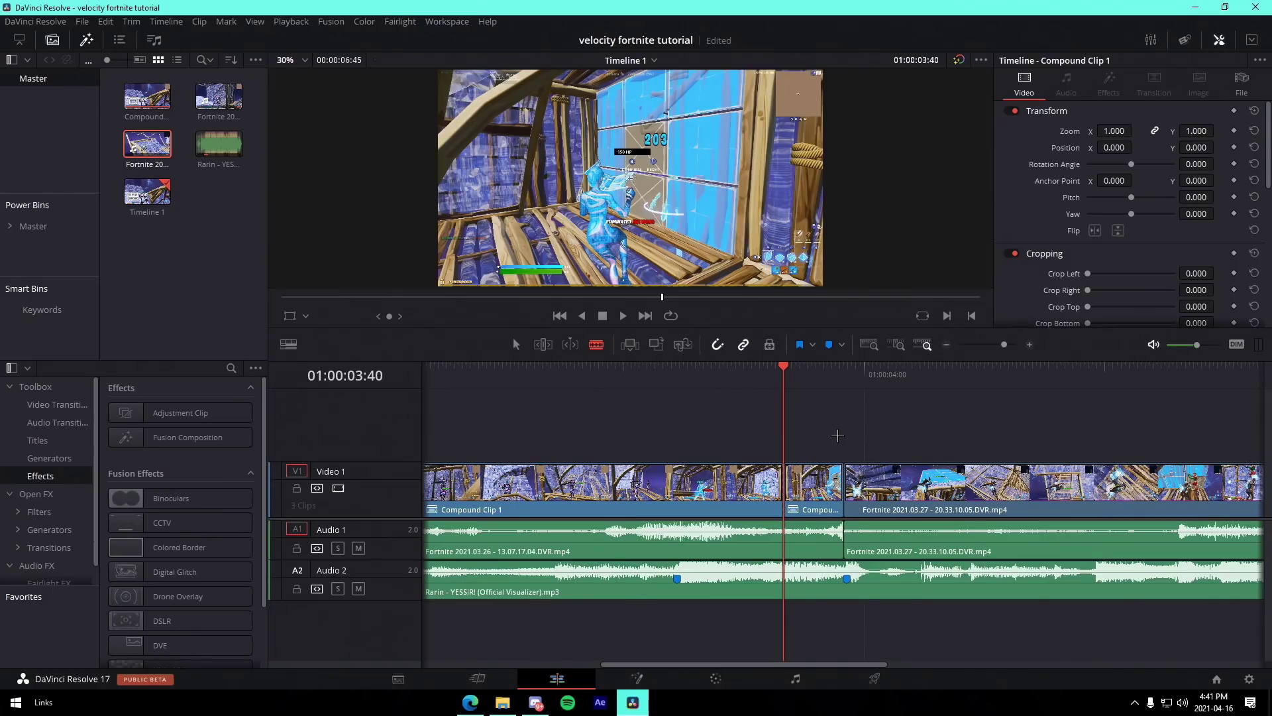
- Split the compound clip at 01:00:03:25 and delete its last piece before the second gameplay clip
key(j)
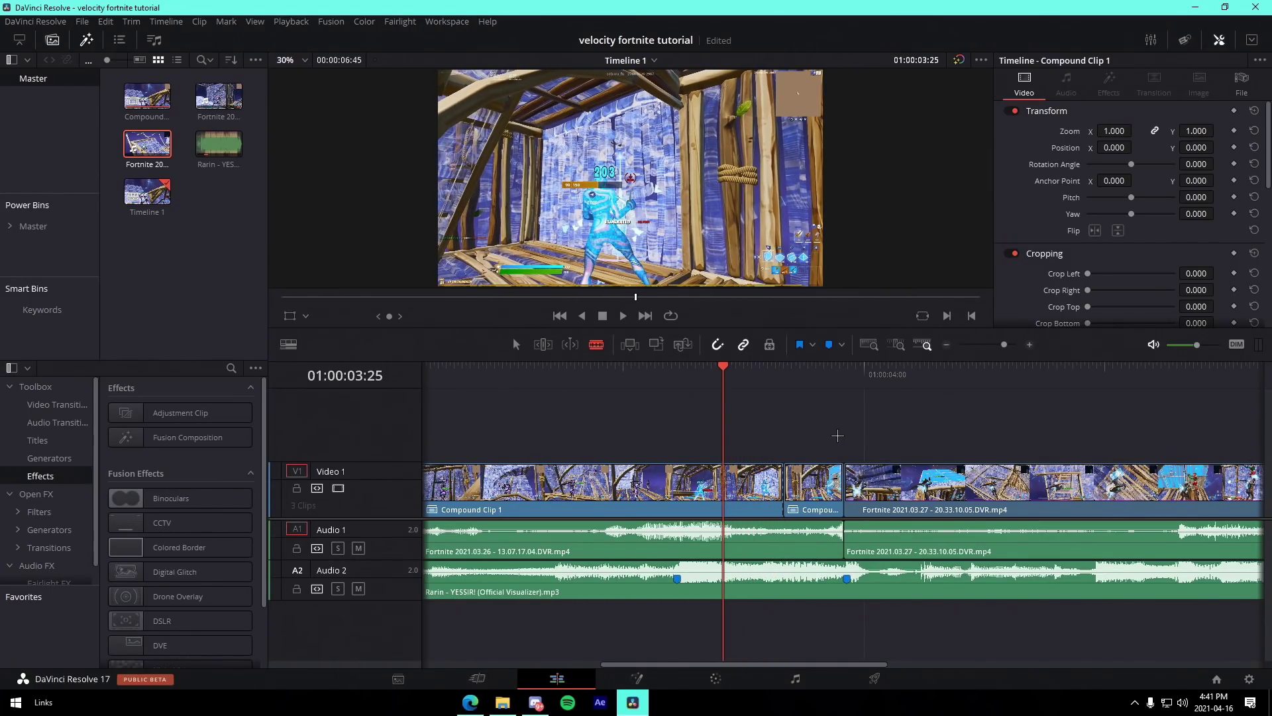
key(ctrl+b)
click(516, 343)
click(819, 477)
key(Delete)
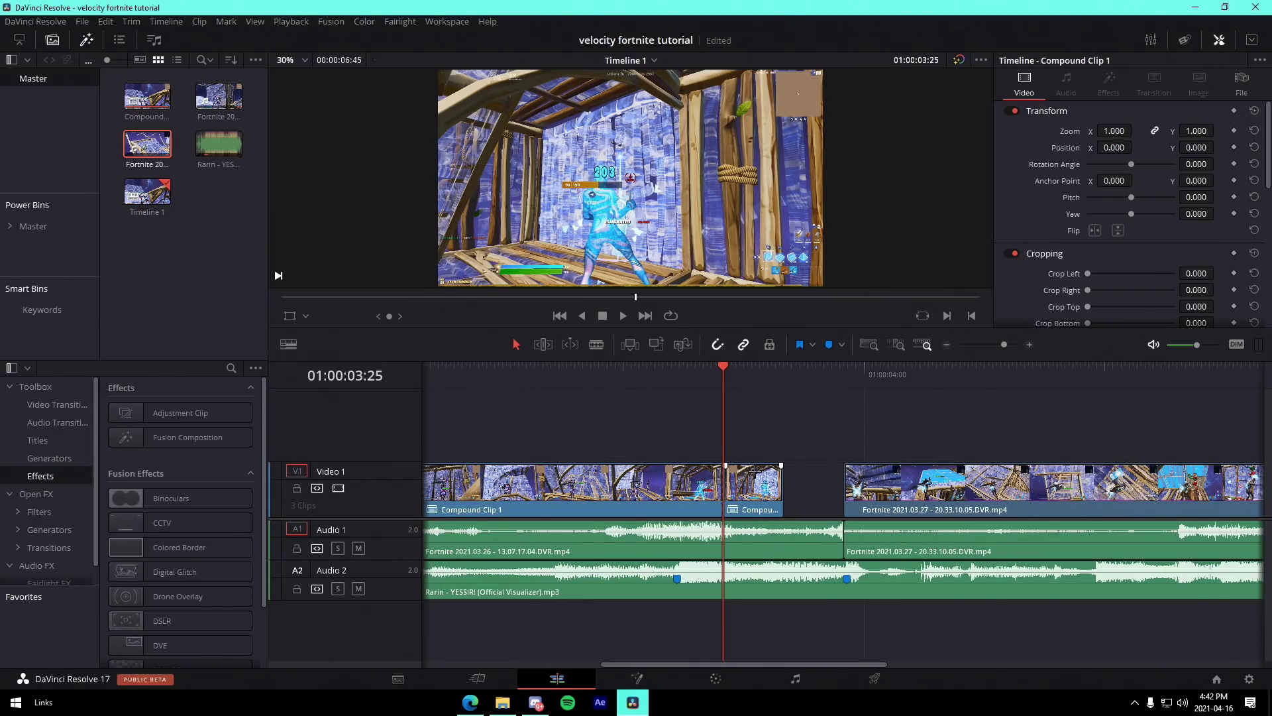
- Duplicate the short compound piece starting at 01:00:03:25 into the gap before the second gameplay clip, and play back the repeat
drag(753, 479, 827, 466)
click(845, 433)
mouse_move(725, 368)
mouse_down()
mouse_move(668, 373)
mouse_move(760, 388)
mouse_move(783, 422)
mouse_move(713, 416)
mouse_up()
key(space)
key(space)
key(space)
key(space)
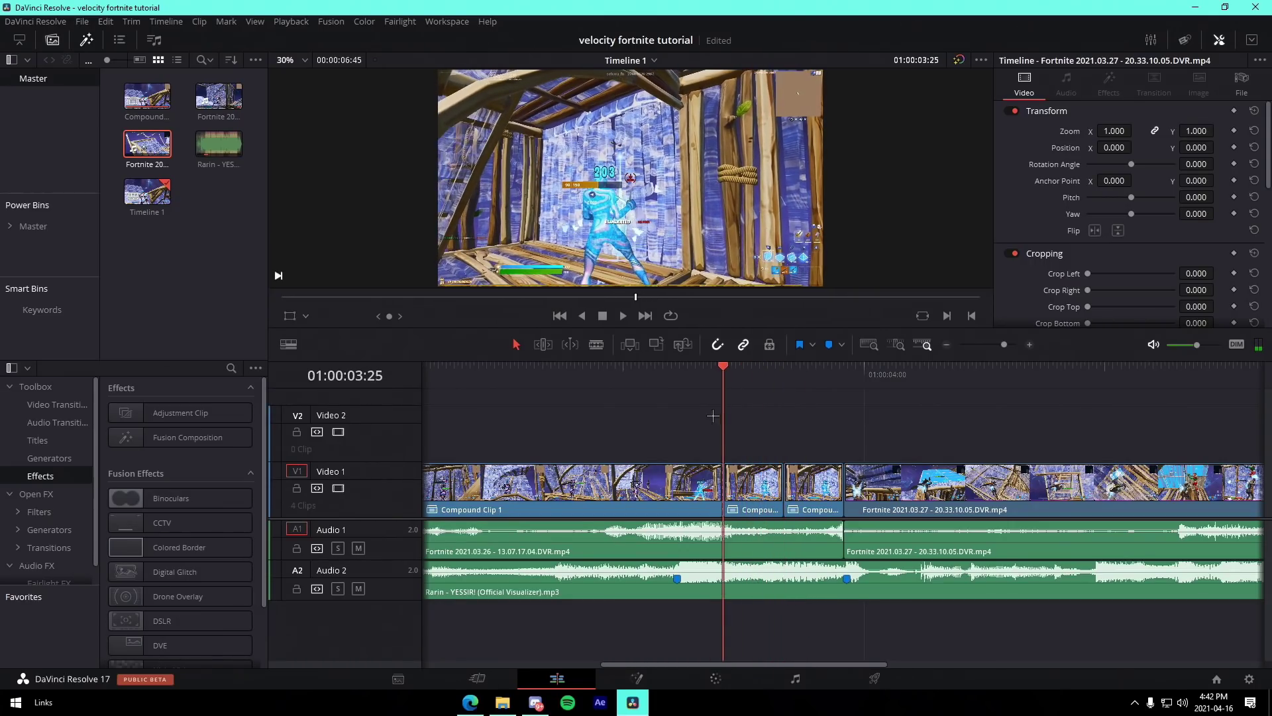
key(slash)
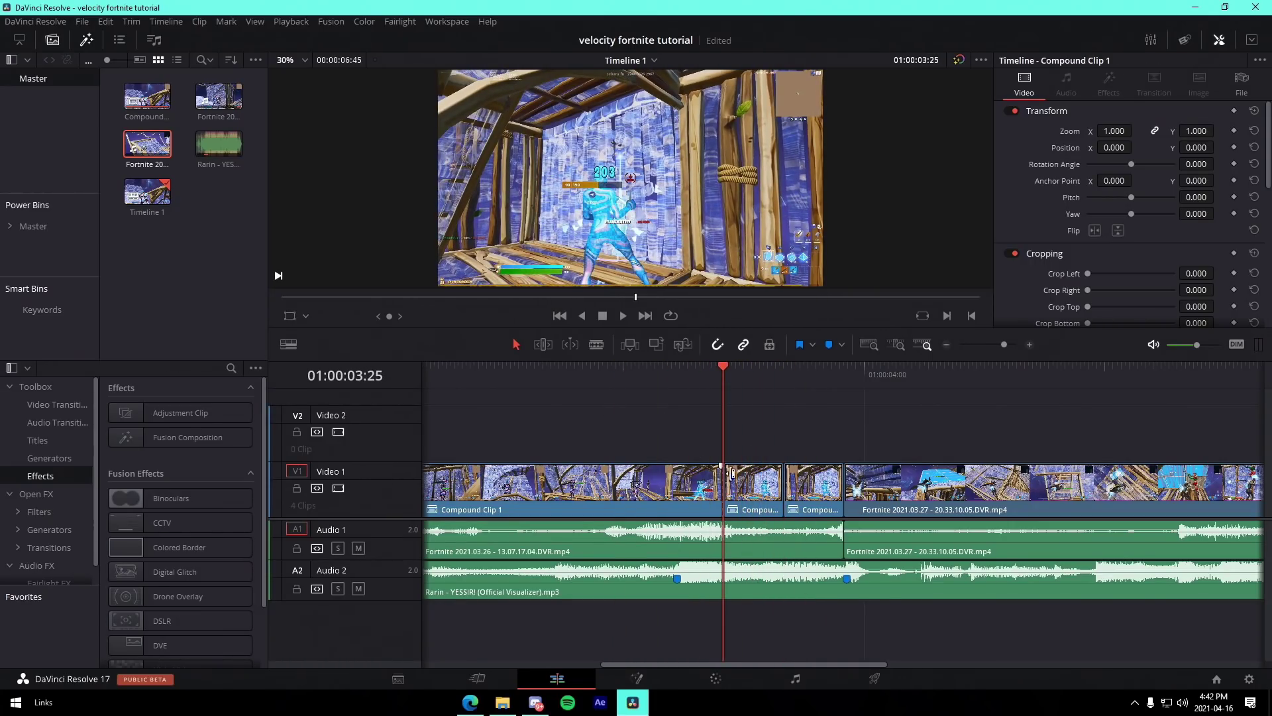
- Reverse the duplicated compound piece starting at 01:00:03:40 by changing its clip speed to -100%
click(783, 389)
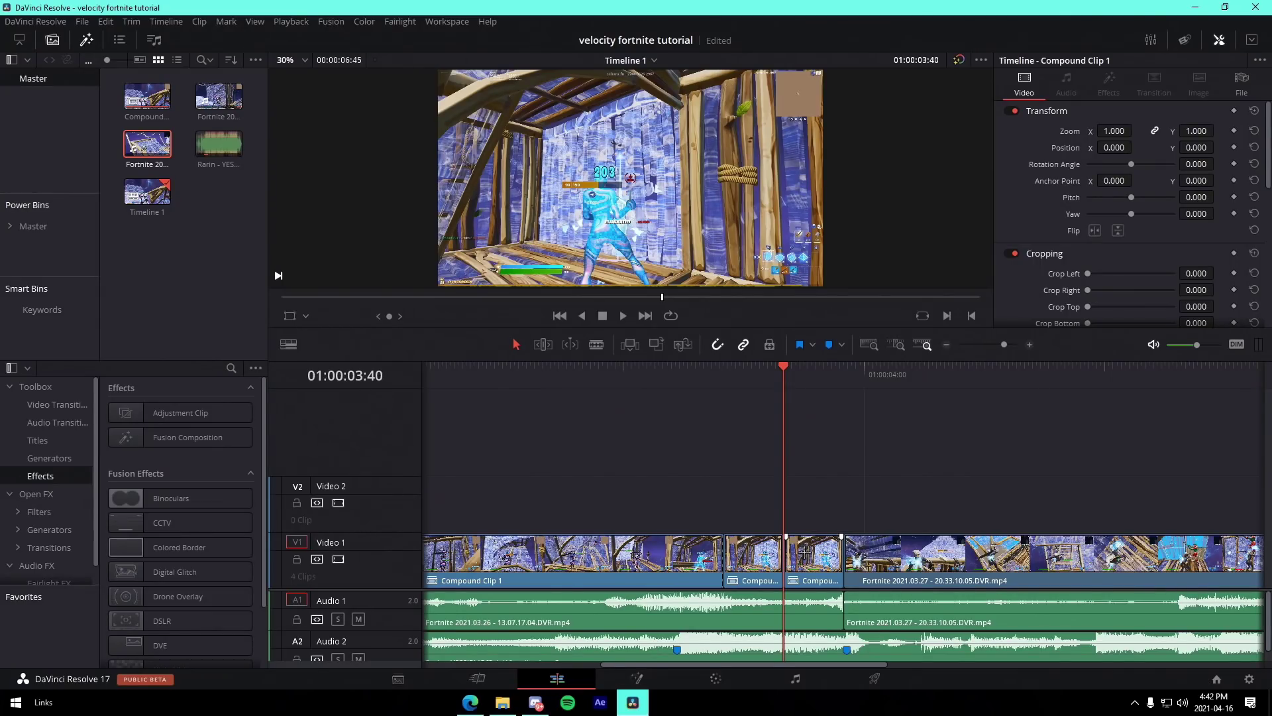
right_click(806, 550)
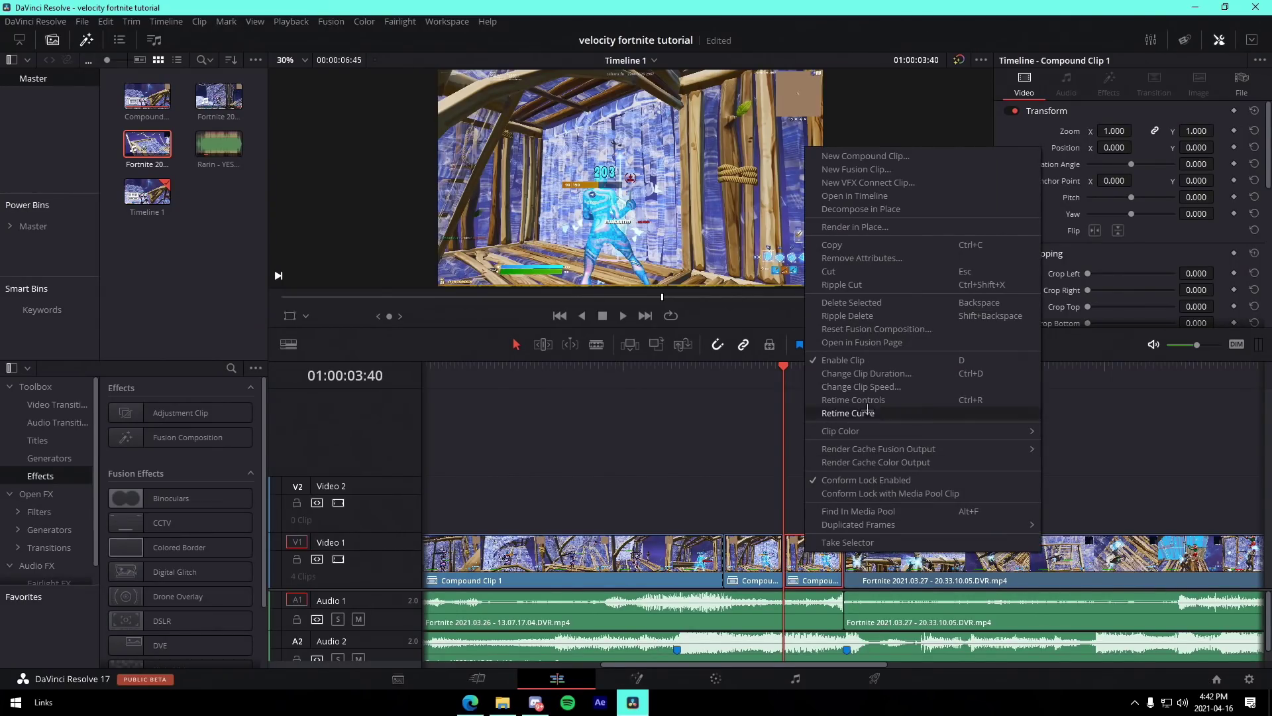
click(814, 401)
click(802, 368)
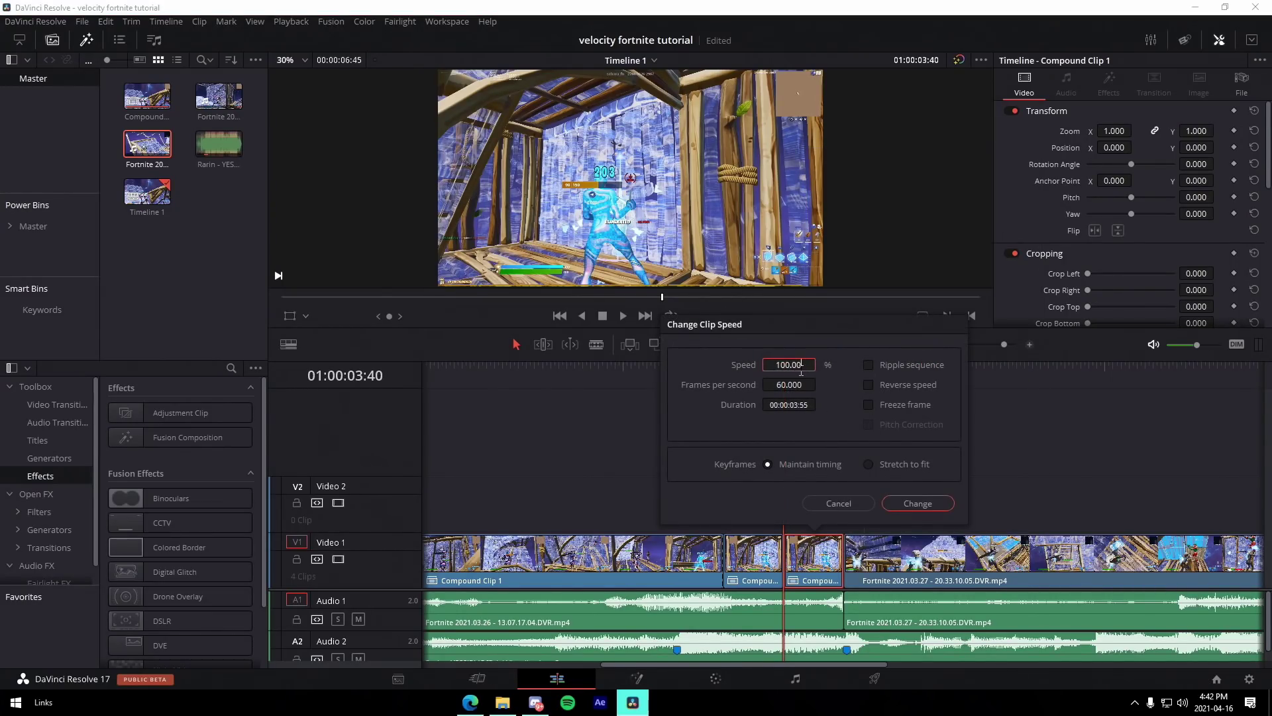
key(BackSpace)
key(BackSpace)
key(BackSpace)
text(-100)
key(Return)
- Play back the timeline from before the reversed piece through the second gameplay clip
click(673, 370)
key(space)
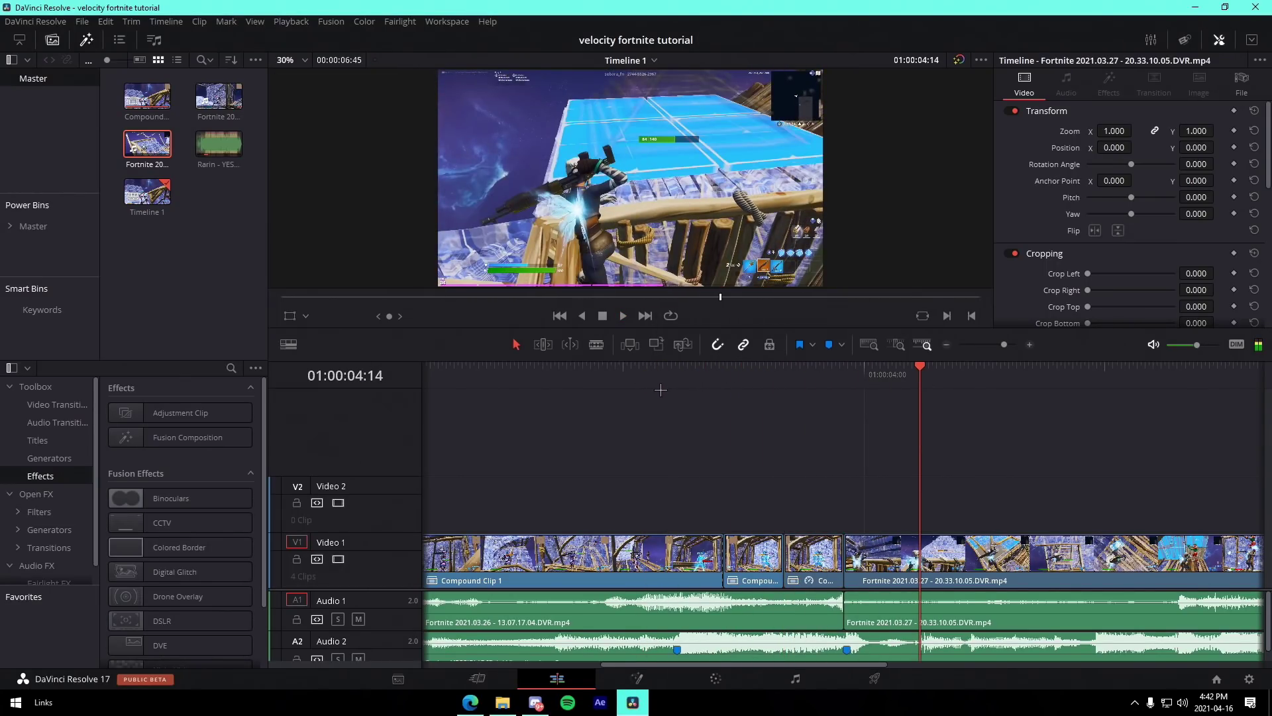
click(660, 390)
key(space)
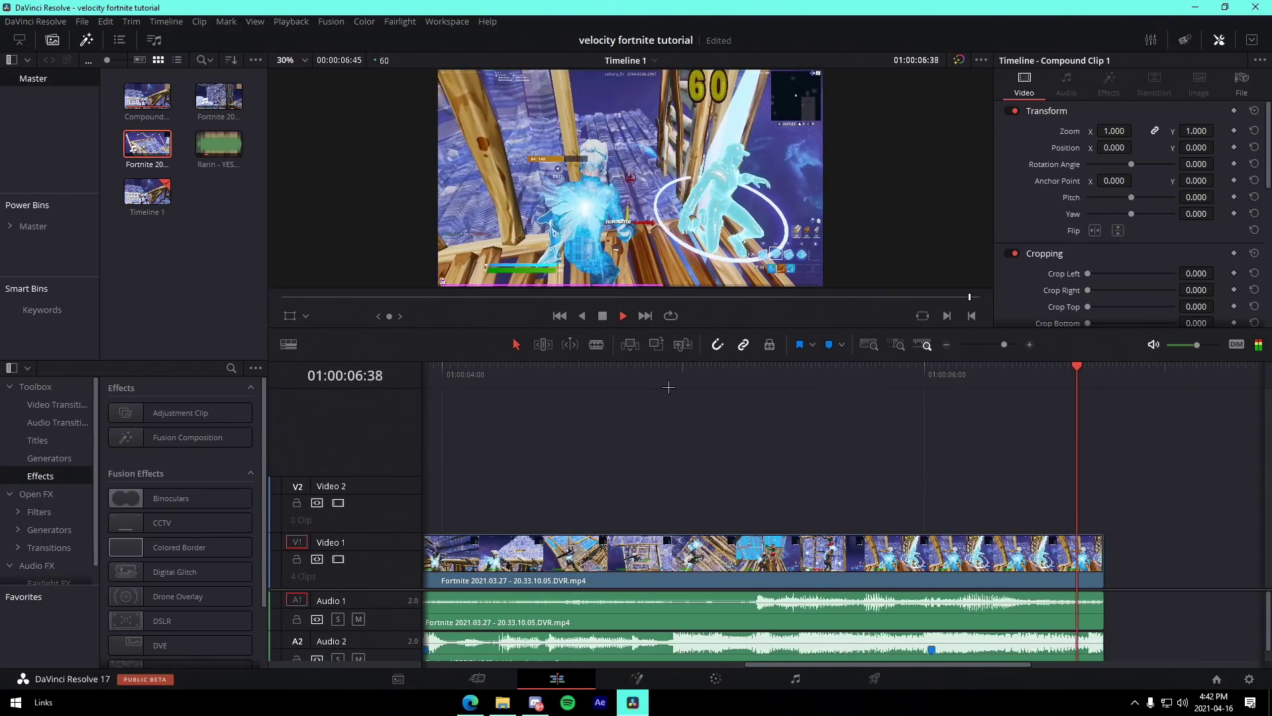
key(Up)
drag(997, 344, 997, 344)
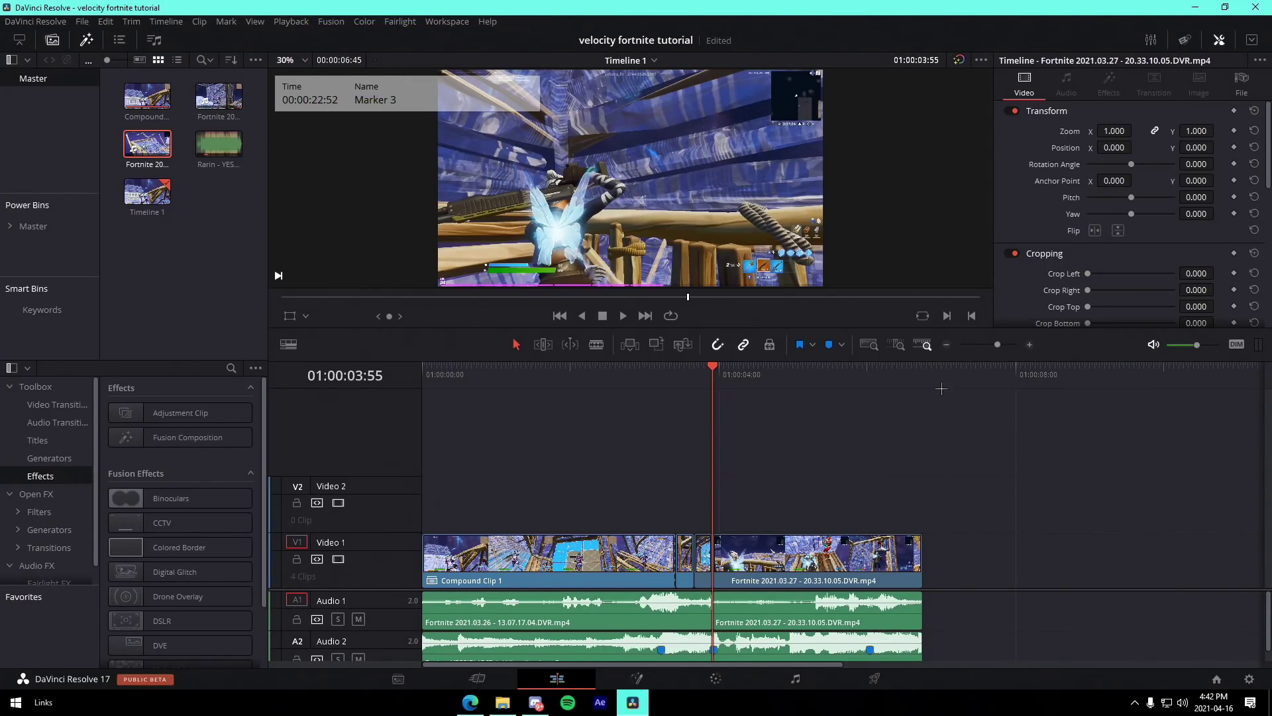
drag(998, 345, 995, 346)
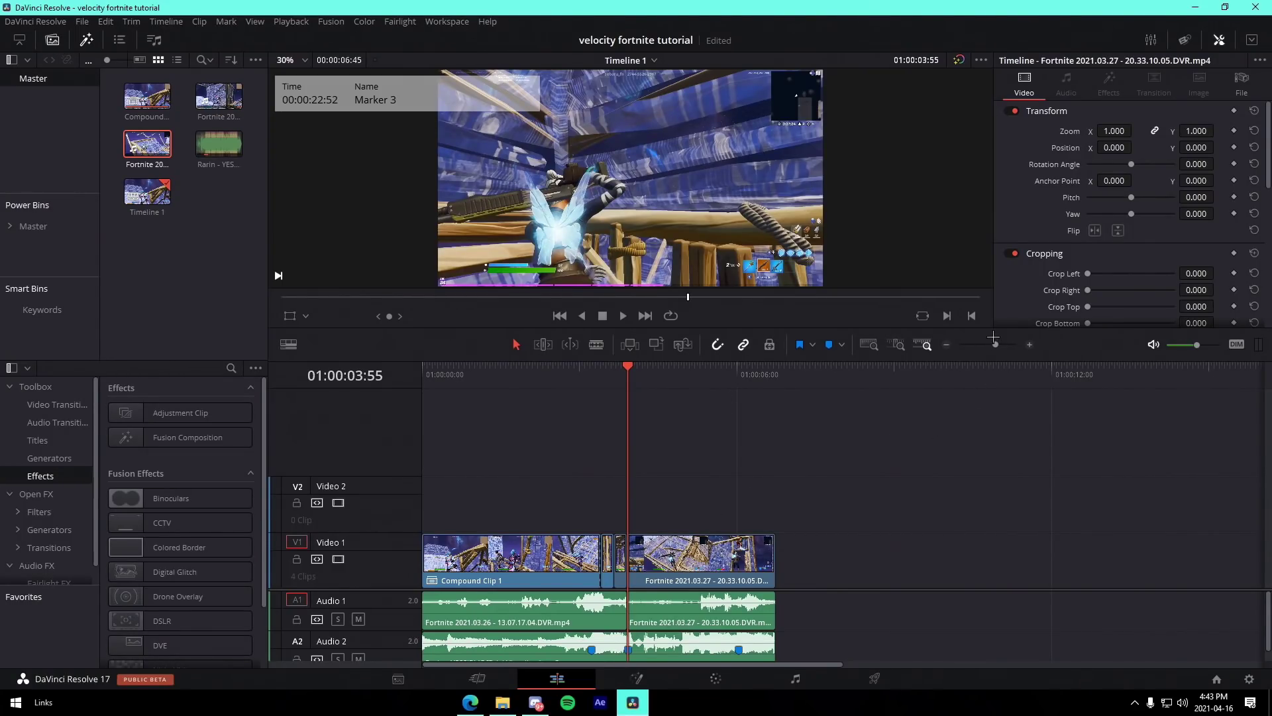
mouse_move(990, 344)
mouse_down()
mouse_move(978, 344)
mouse_move(998, 344)
mouse_up()
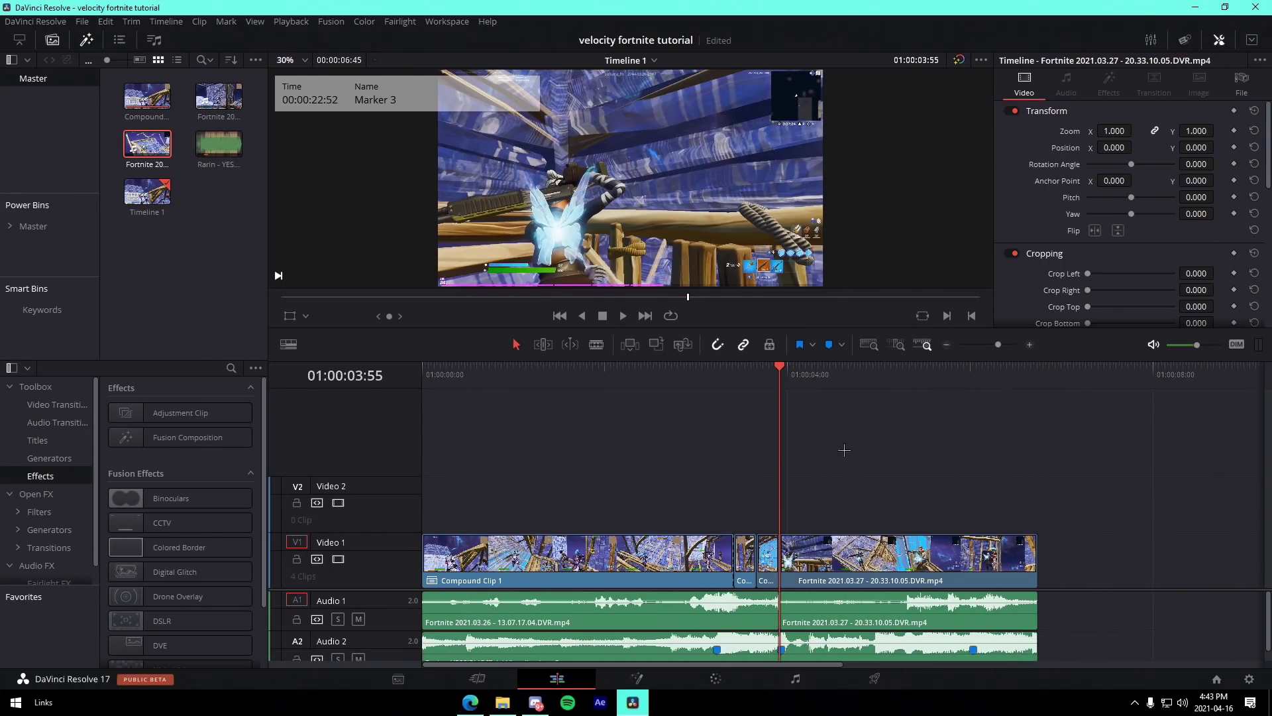
key(shift+Up)
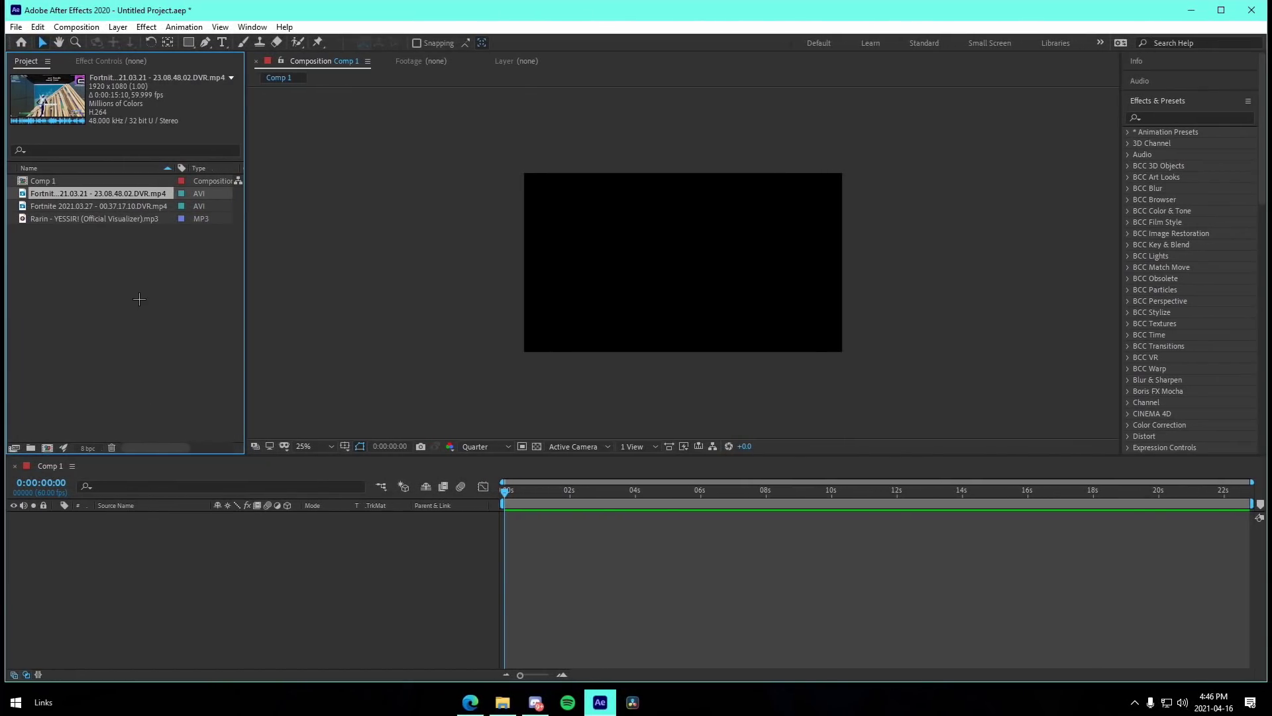
- Look over the two imported Fortnite gameplay clips and the song file in the project
click(139, 299)
click(83, 207)
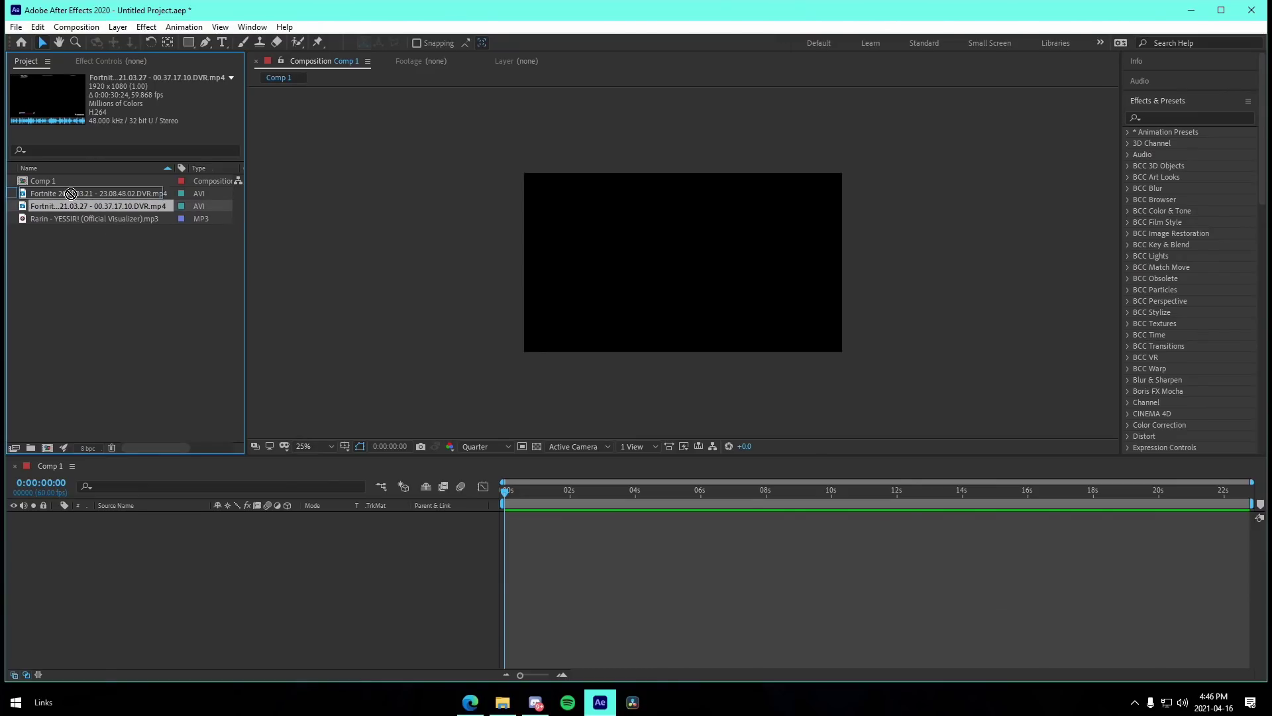
click(88, 232)
click(81, 194)
click(80, 205)
click(114, 219)
click(120, 252)
click(106, 217)
click(98, 243)
click(101, 218)
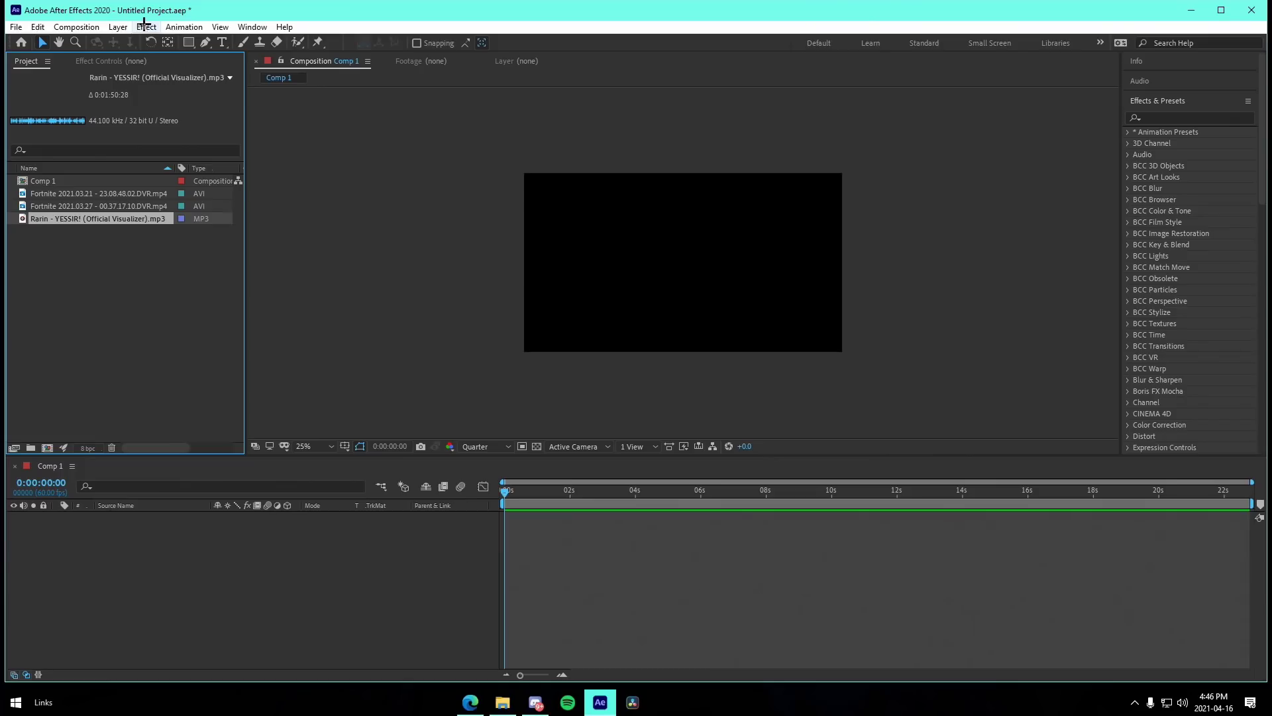
click(76, 26)
click(449, 308)
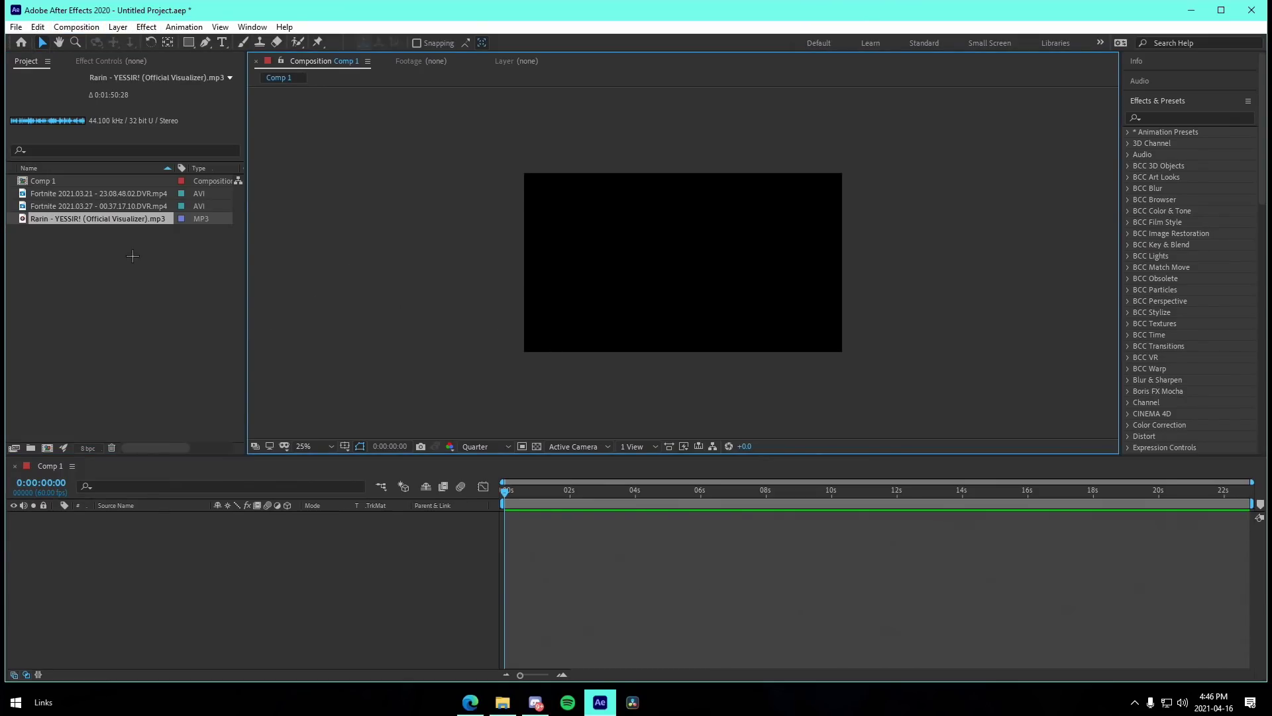
- Add the Rarin - YESSIR! song to Comp 1, reveal its waveform, and mark the beat drop at 0:00:13:50
drag(113, 219, 835, 522)
key(l)
key(l)
drag(560, 532, 510, 533)
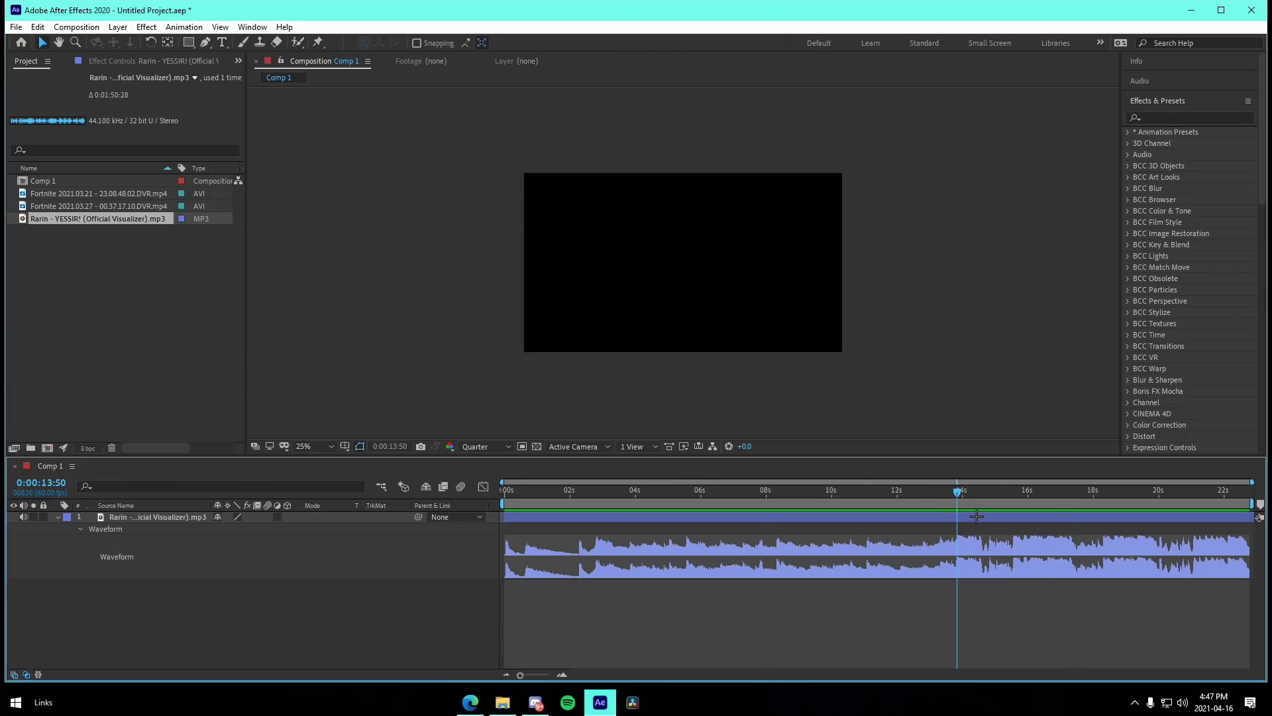
key(KP_Multiply)
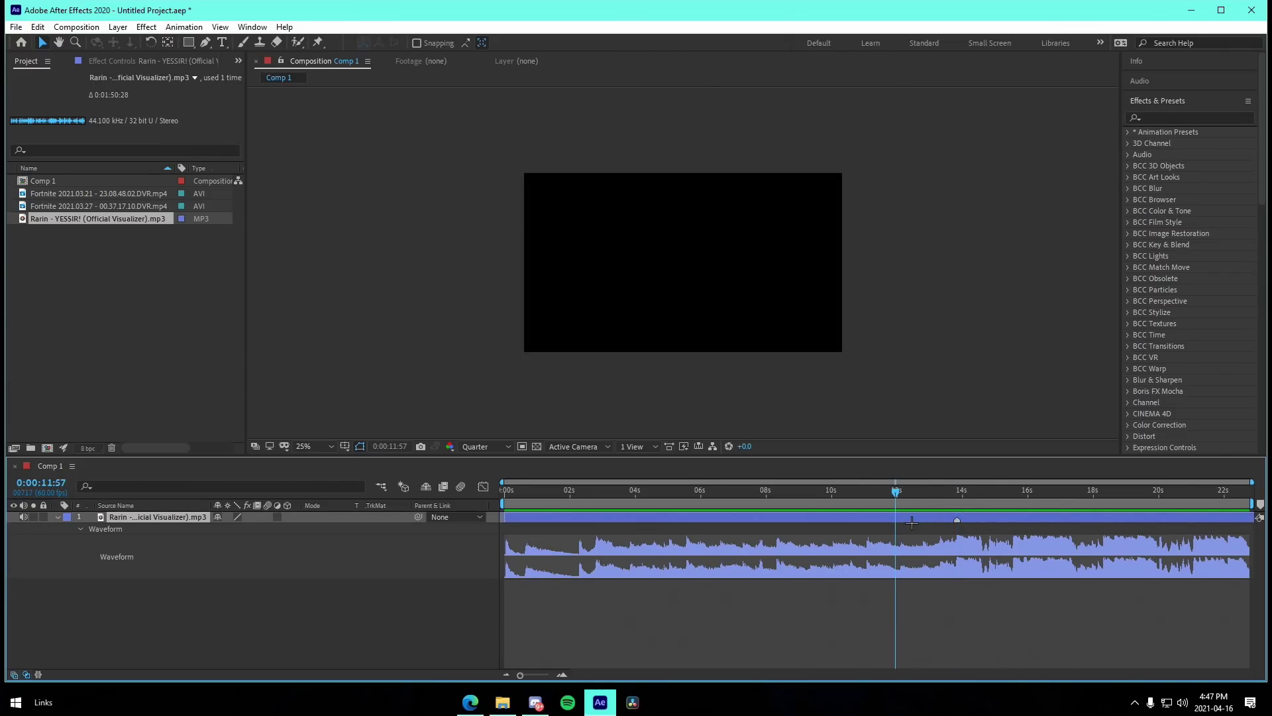
- Split the song at 0:00:11:57, delete the part before it, and move the remainder to the start of the composition
key(ctrl+shift+d)
key(Delete)
drag(919, 520, 547, 526)
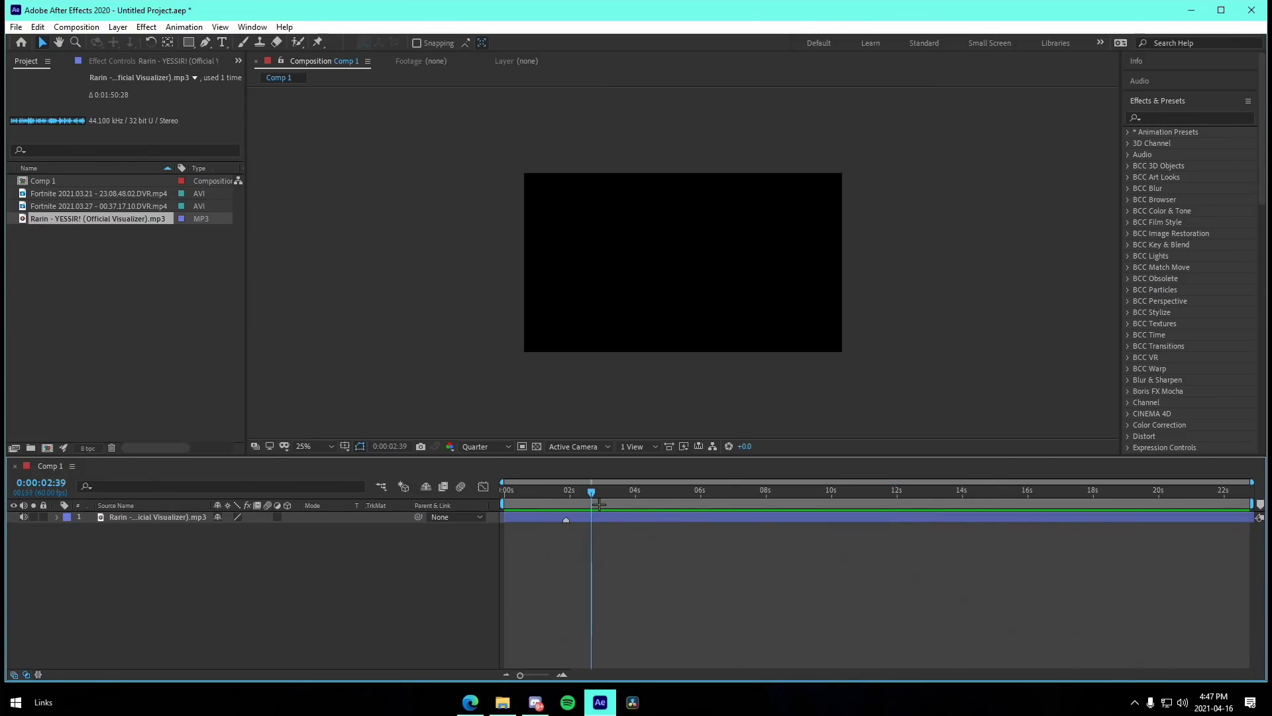
- Split the song a little before 8 seconds, delete the rest, and show the waveform of the kept part
click(774, 518)
key(ctrl+shift+d)
key(Delete)
click(568, 515)
key(l)
key(l)
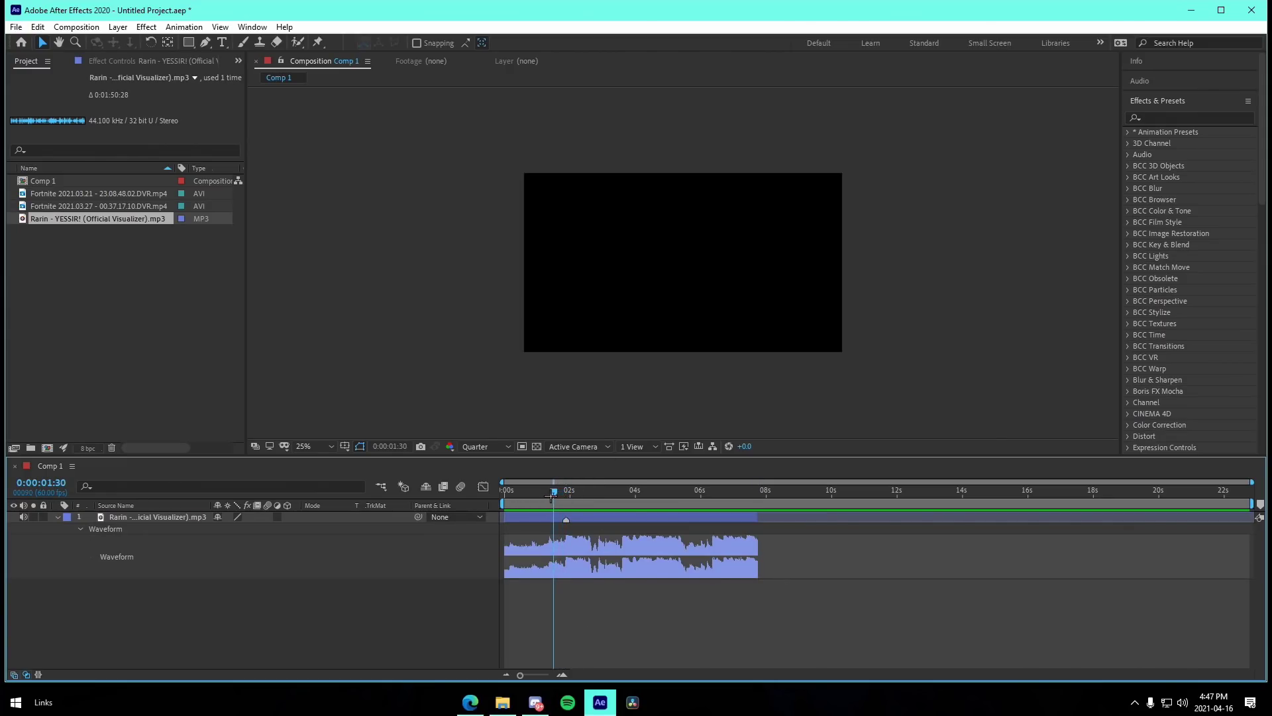
- Place the Fortnite 2021.03.21 clip above the song, aligning its shot with the beat marker at 0:00:01:53
drag(551, 496, 566, 494)
click(71, 194)
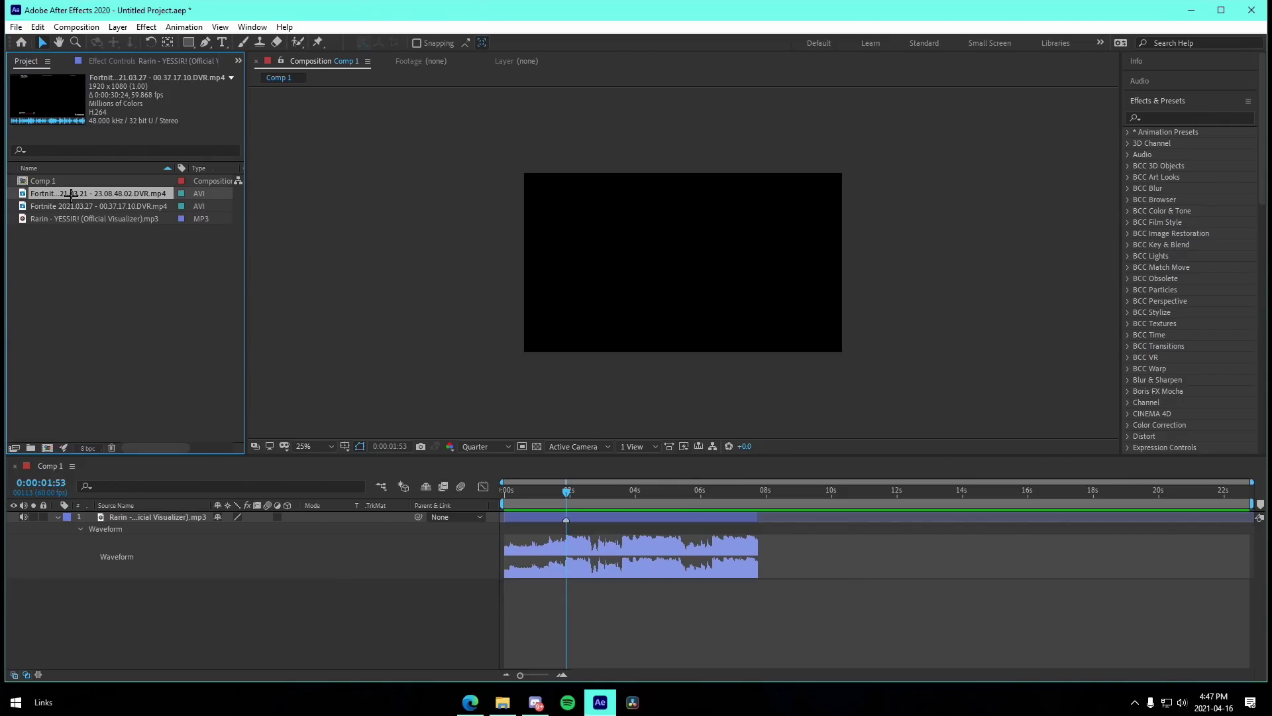
click(70, 206)
mouse_move(72, 194)
mouse_down()
mouse_move(586, 509)
mouse_move(582, 525)
mouse_move(599, 517)
mouse_move(547, 517)
mouse_move(617, 529)
mouse_move(565, 521)
mouse_up()
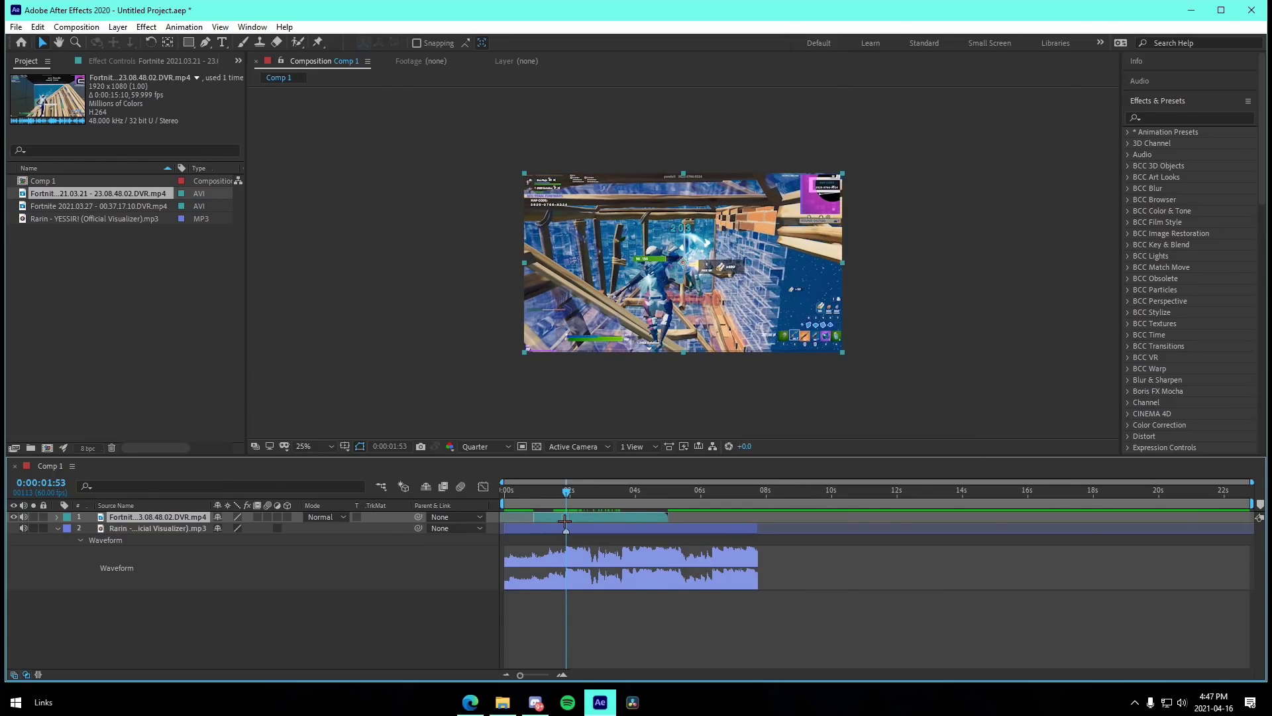
click(608, 558)
click(534, 516)
click(605, 624)
key(ctrl+s)
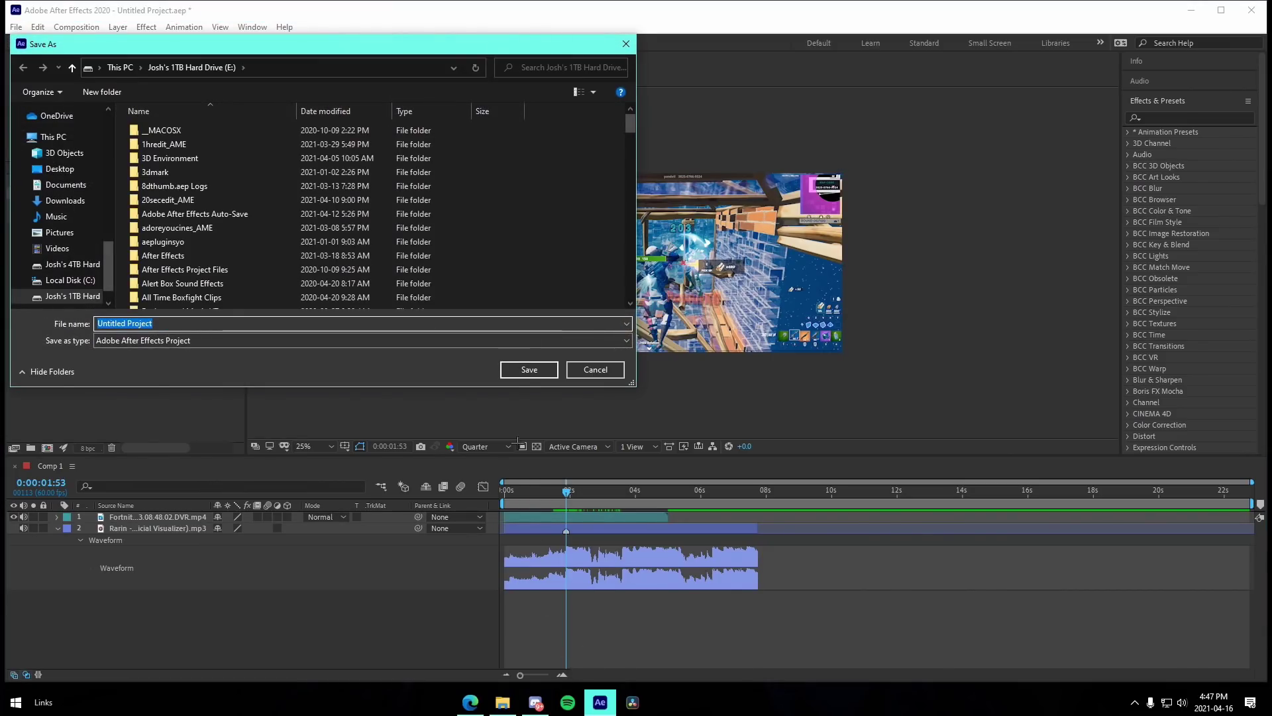
click(626, 45)
- Trim the end of the gameplay clip to just past 02:30 and play back the lead-up to the beat marker
click(564, 674)
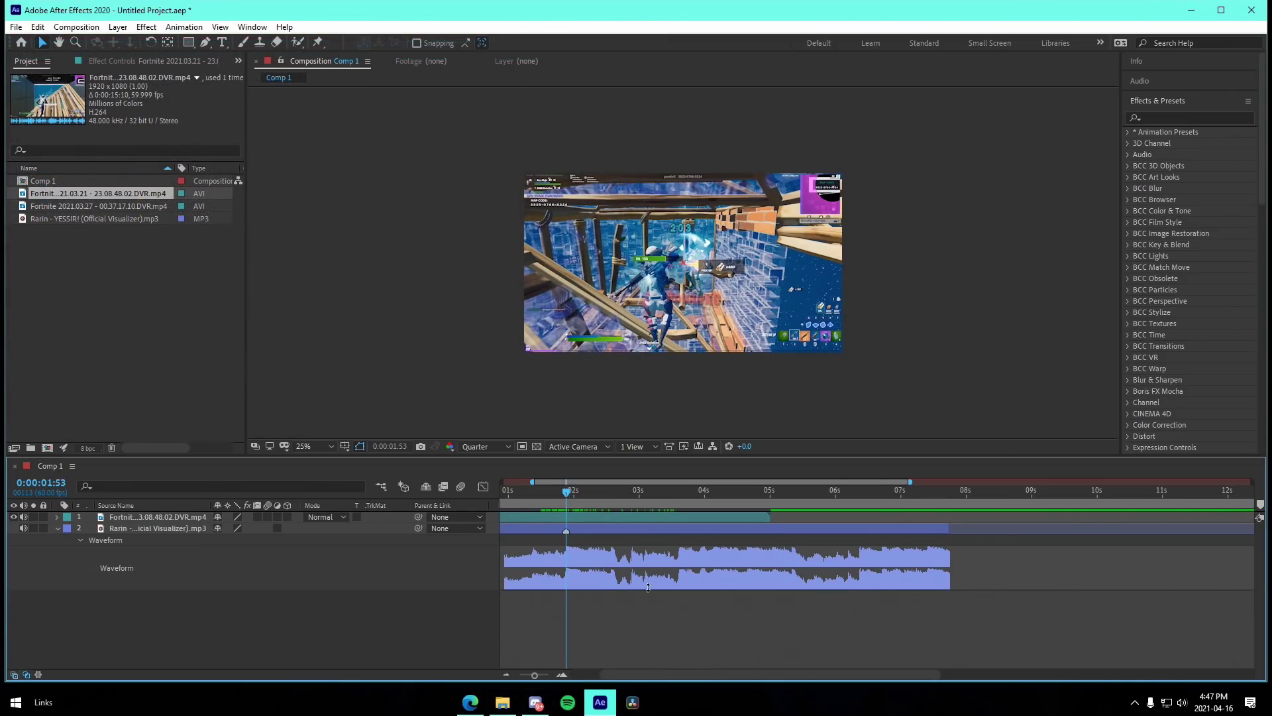
key(space)
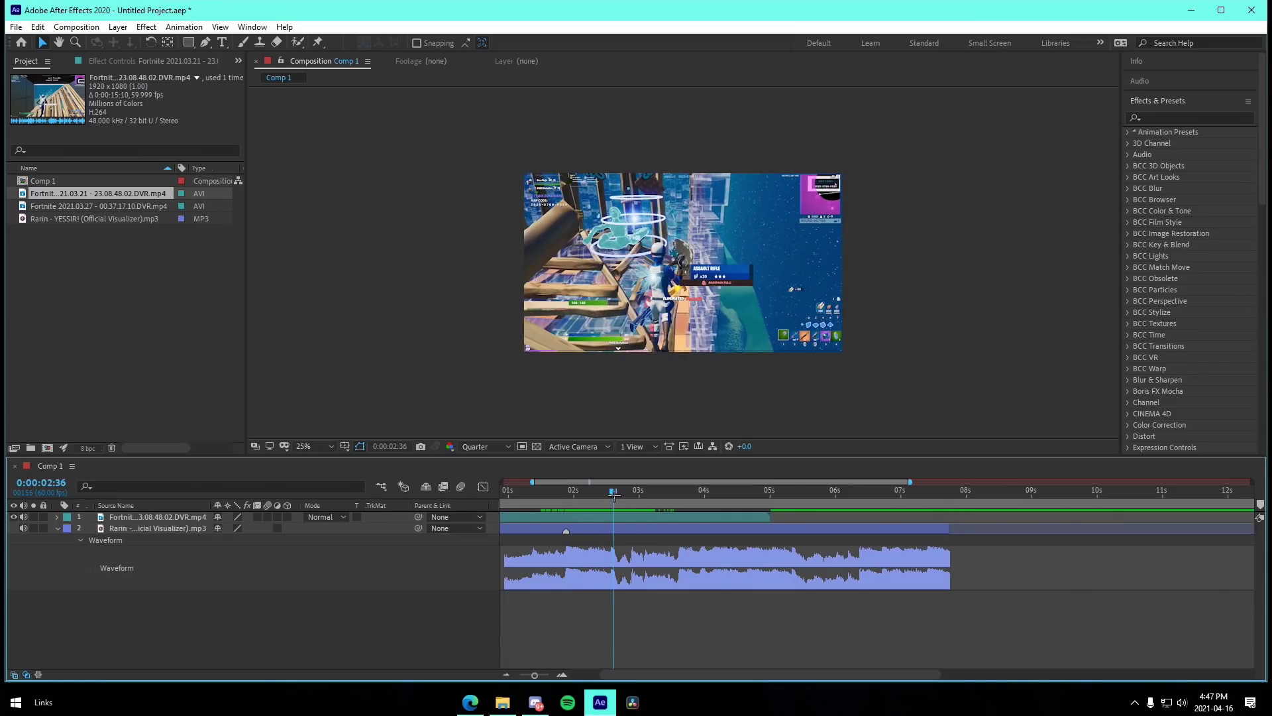
drag(614, 496, 610, 495)
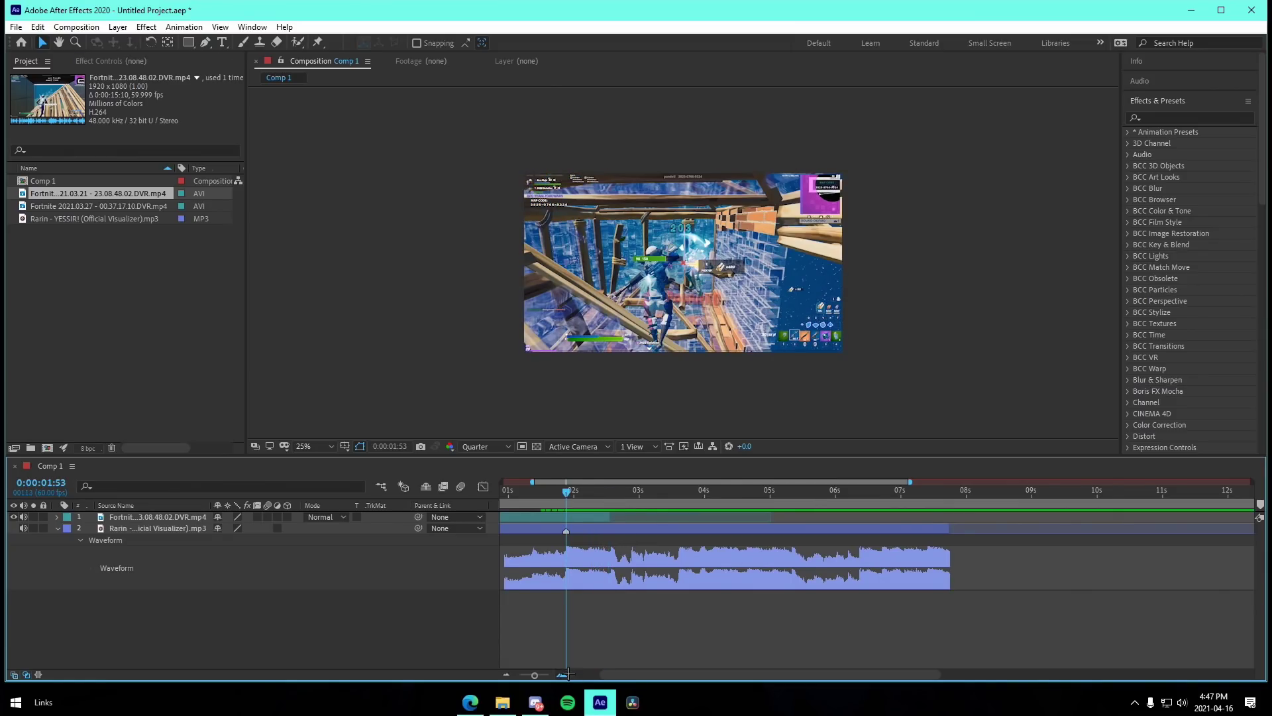
scroll(567, 617, up, 4)
drag(716, 633, 895, 633)
scroll(727, 628, down, 3)
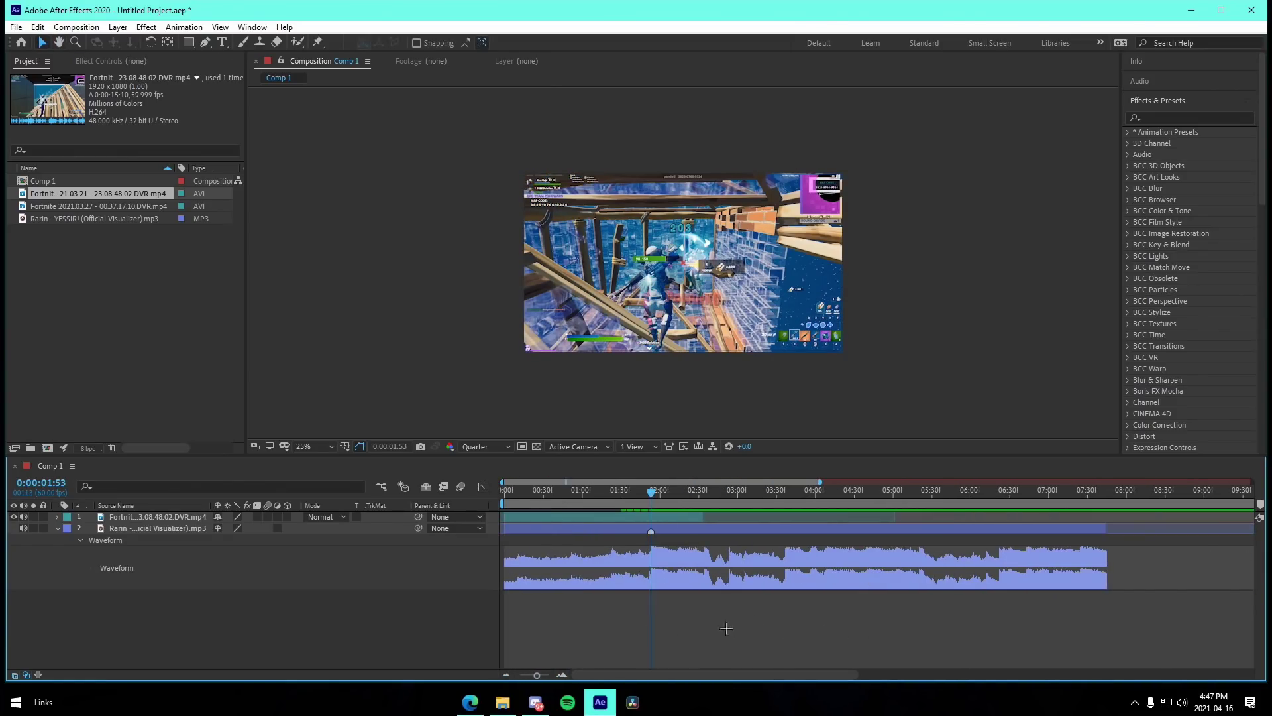
drag(638, 507, 538, 505)
key(space)
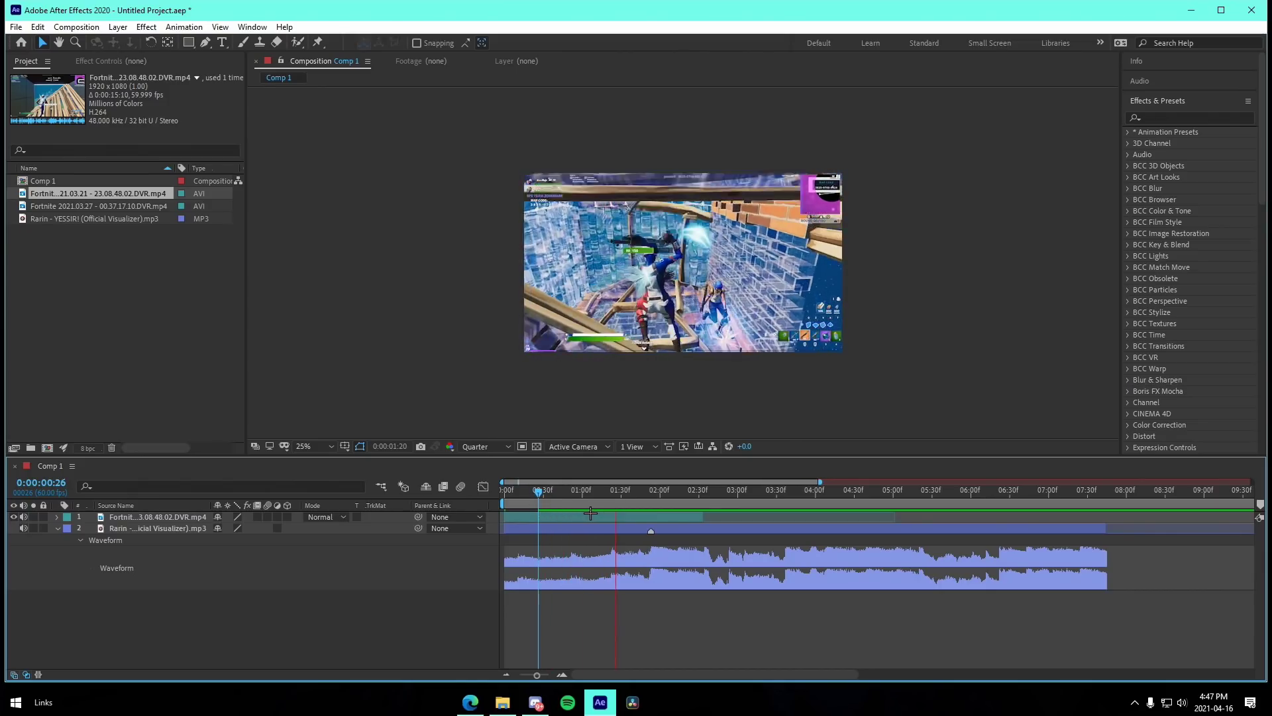
click(584, 499)
key(space)
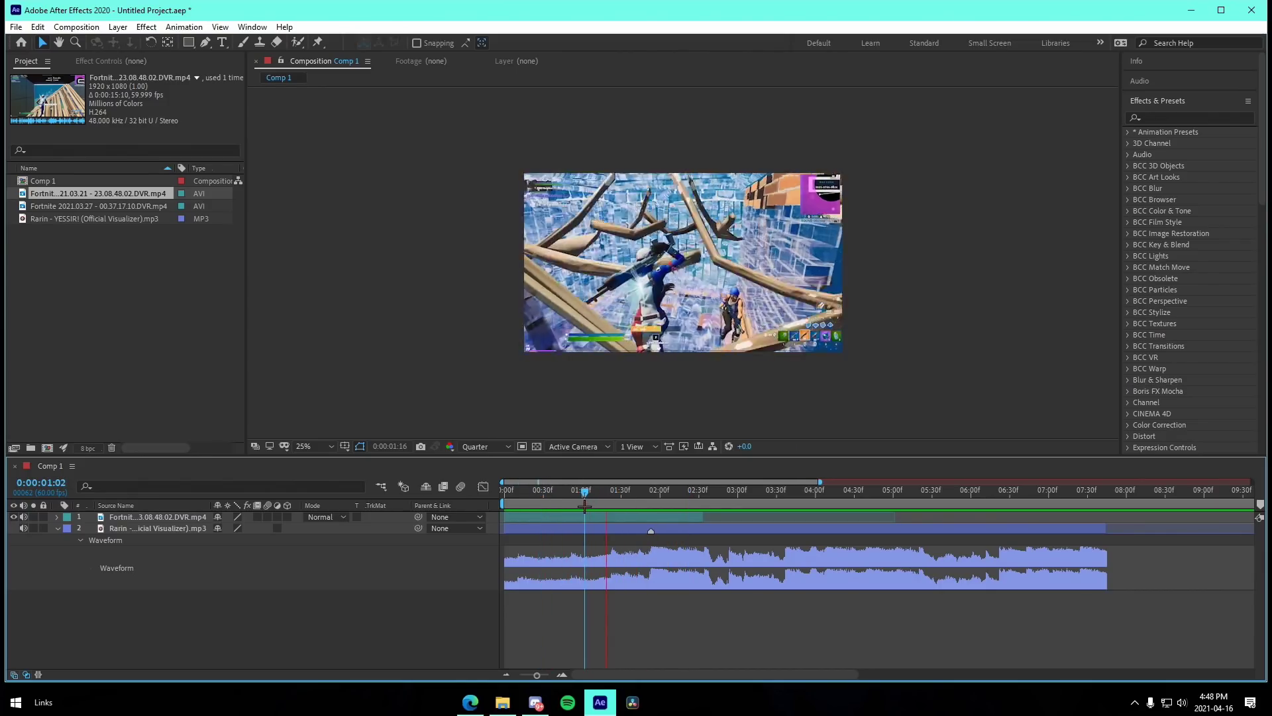
- Apply the Twixtor Pro speed preset from the Velo presets folder to the gameplay clip at 0:00:01:53
click(651, 503)
click(660, 518)
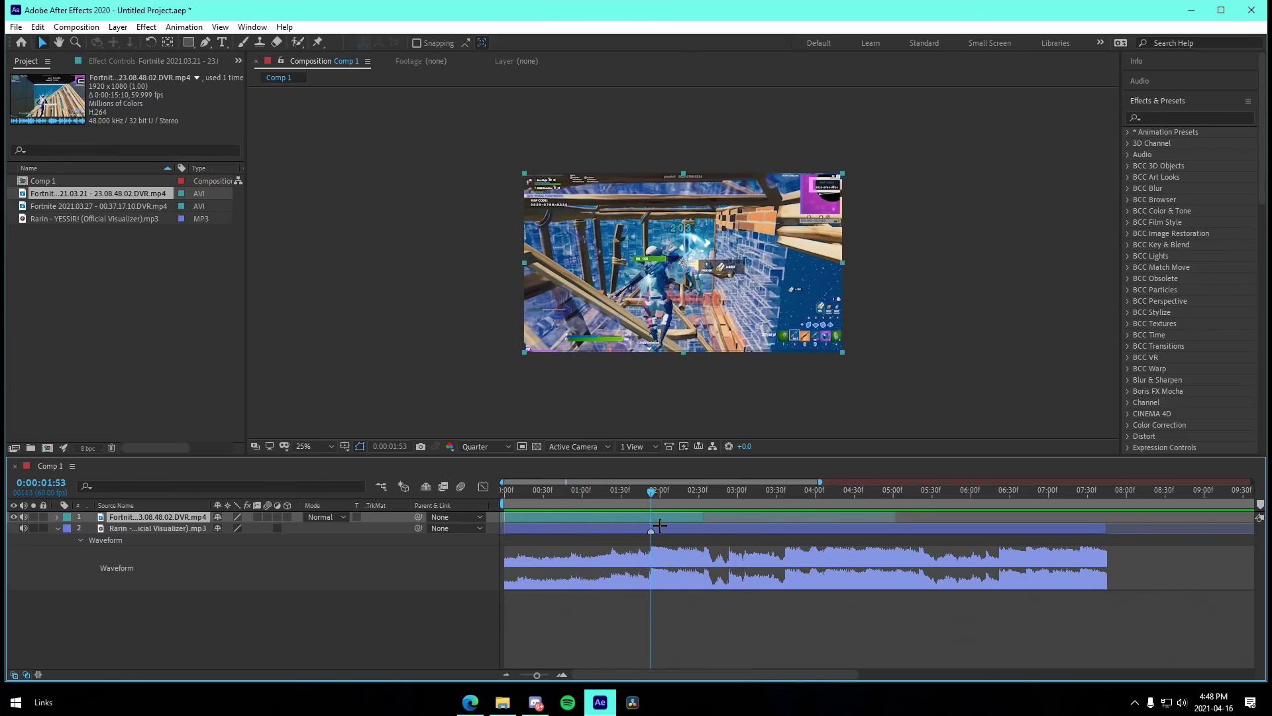
click(184, 27)
click(199, 54)
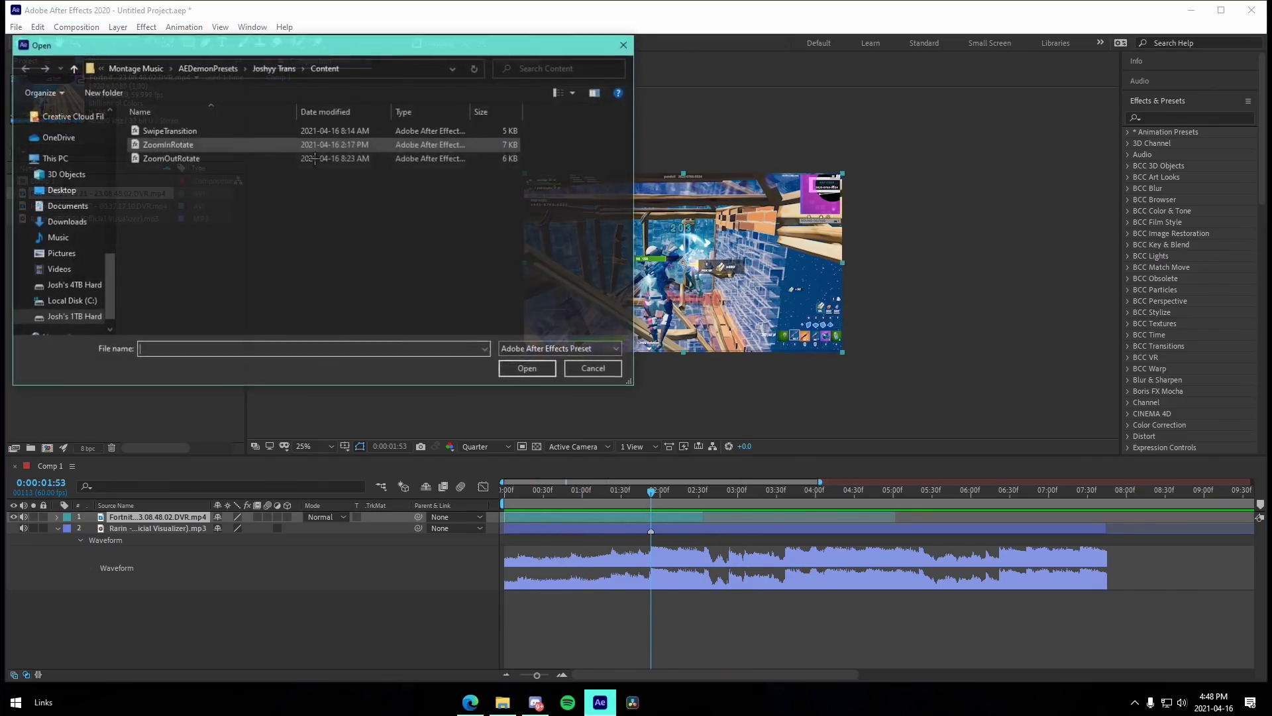
click(260, 67)
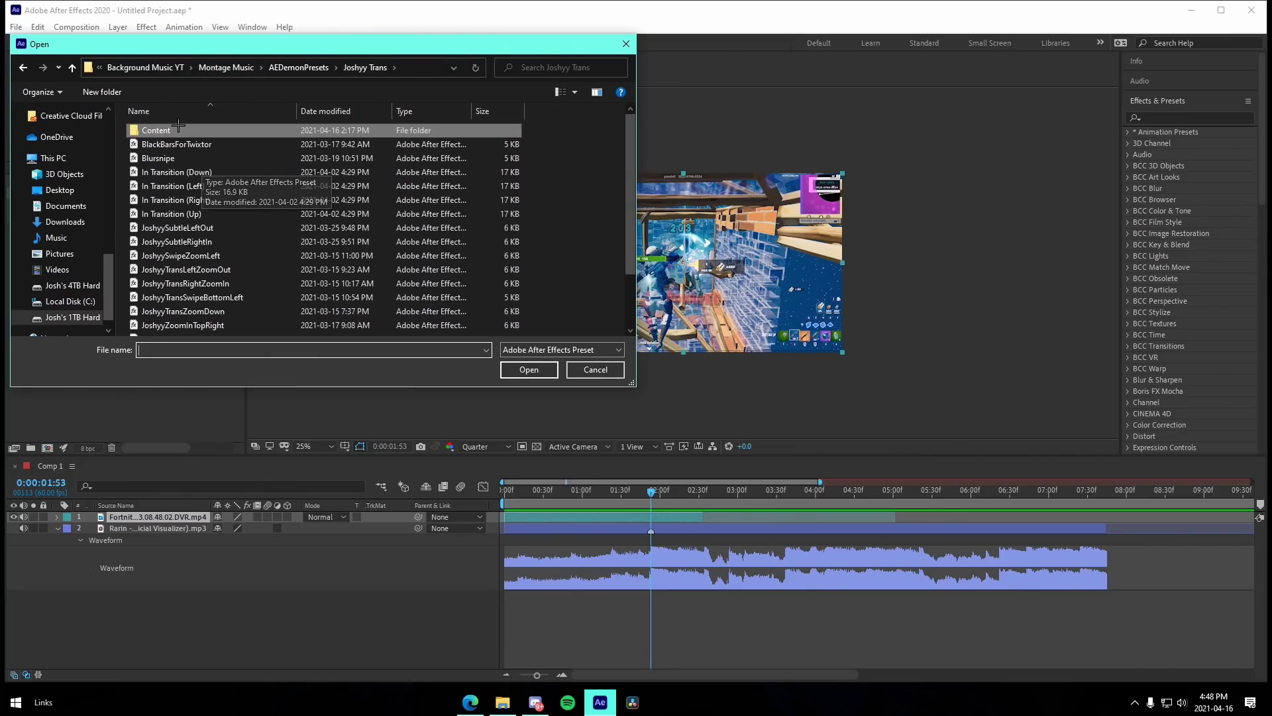
click(298, 67)
double_click(183, 172)
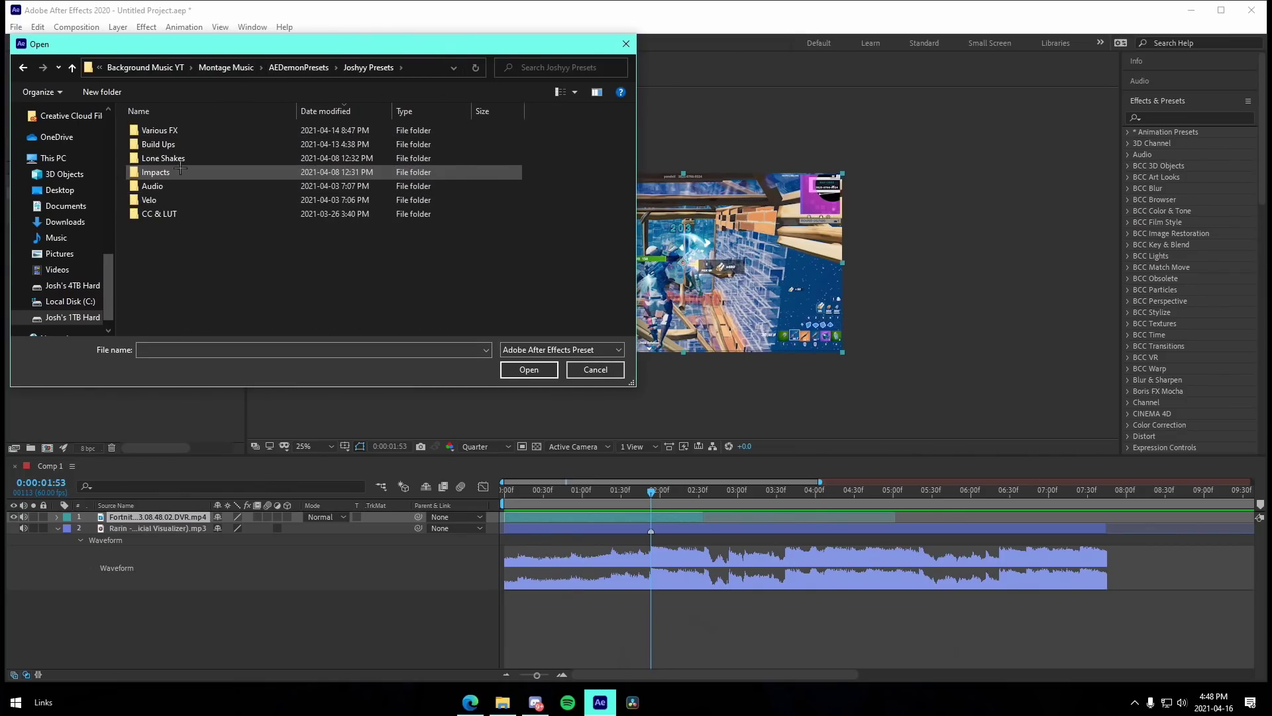
double_click(149, 200)
click(167, 173)
click(528, 370)
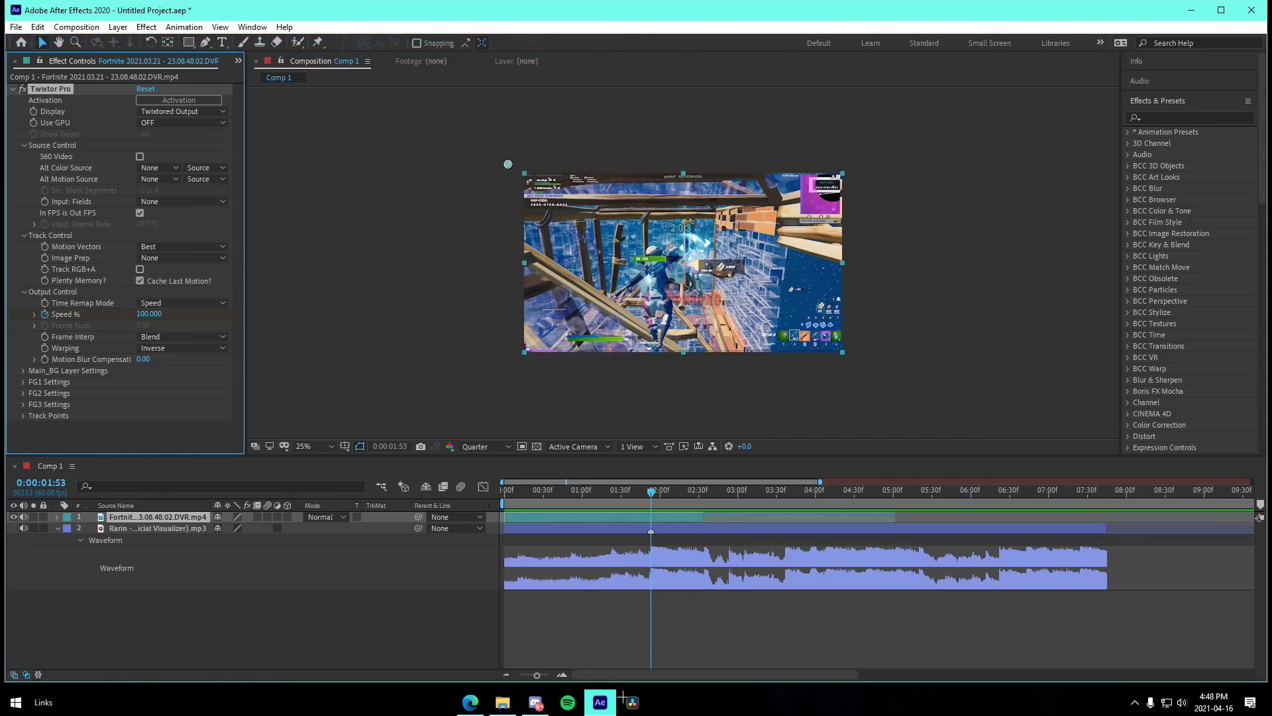
- Shift the Twixtor Pro Speed % keyframes earlier so the 690% keyframe lands on the beat marker at 0:00:01:53
key(=)
drag(906, 540, 652, 540)
drag(906, 616, 1000, 608)
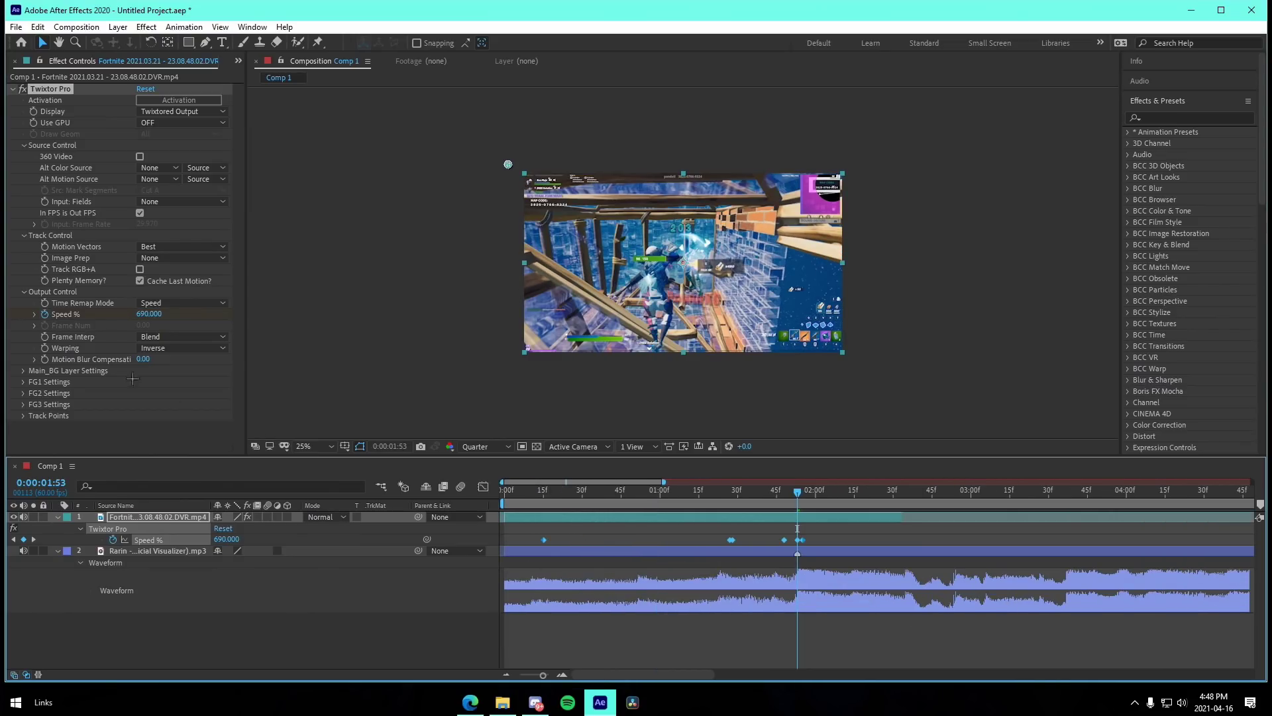
click(455, 416)
- Turn off In FPS is Out FPS in Twixtor Pro and set the input frame rate to 60
click(141, 213)
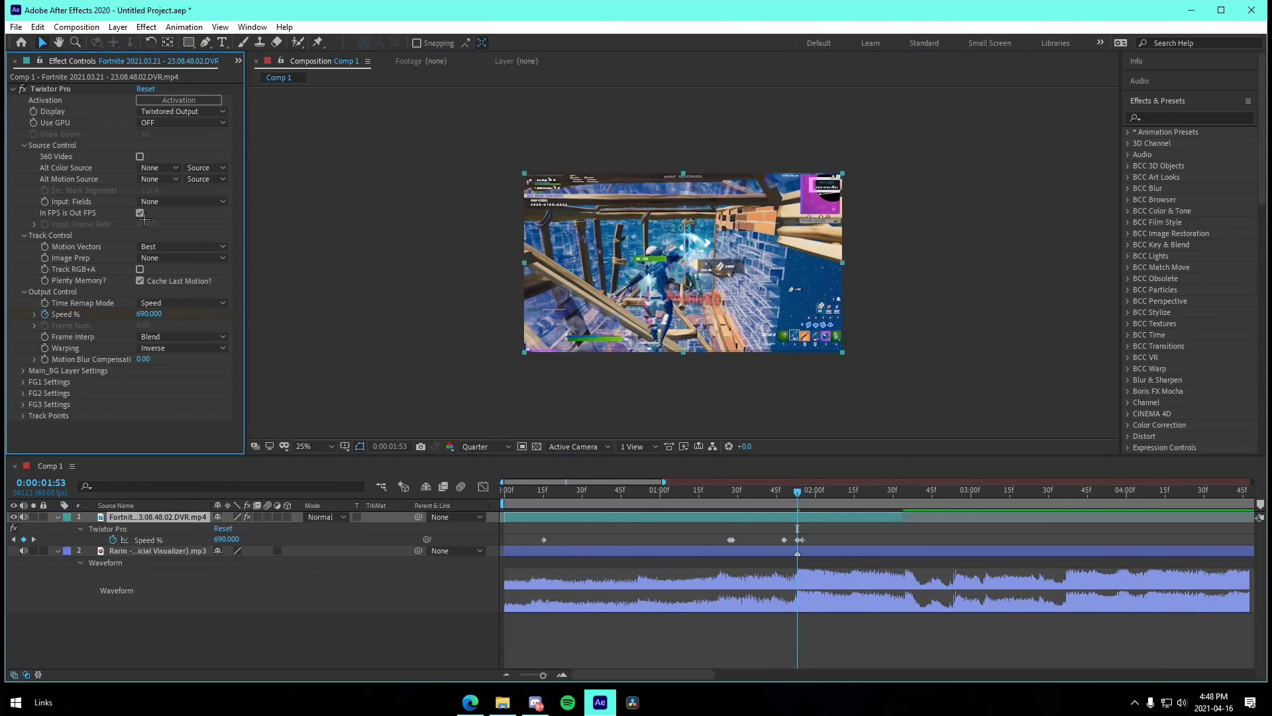
click(150, 225)
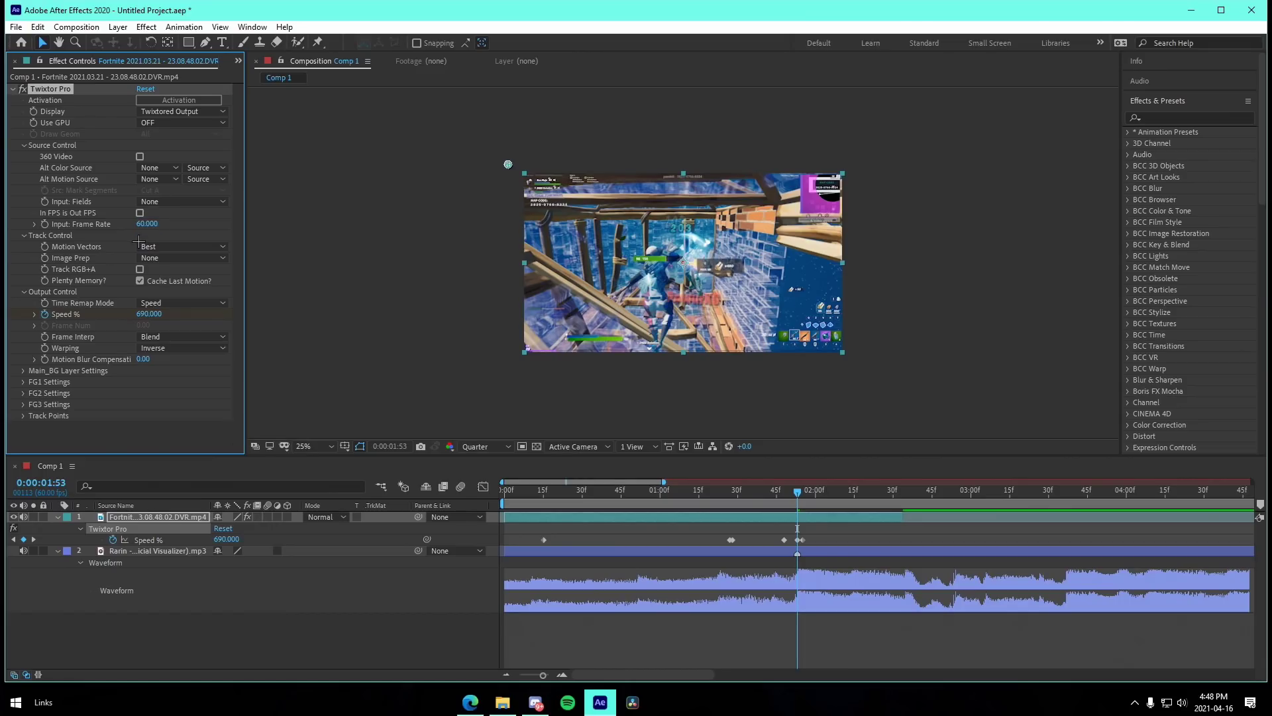
key(ctrl+s)
click(623, 44)
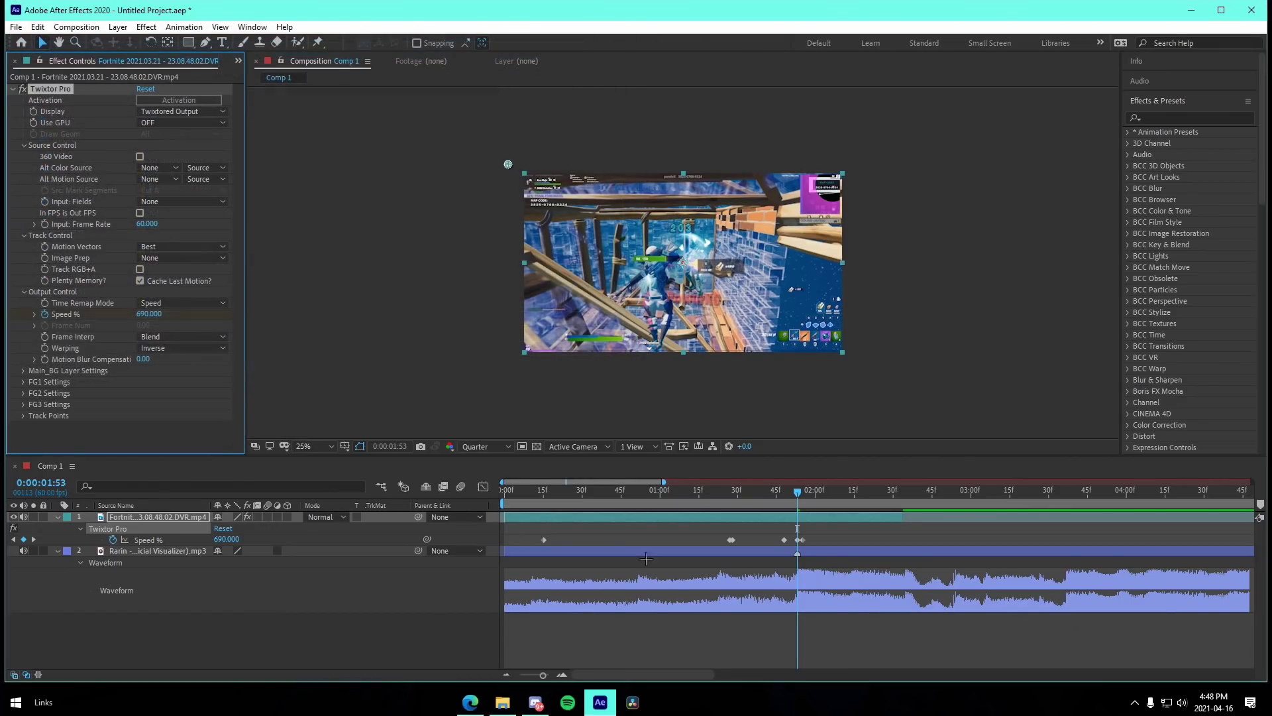
- Play back the speed ramp into the beat marker several times, starting from about 0:00:01:18
click(506, 674)
click(577, 494)
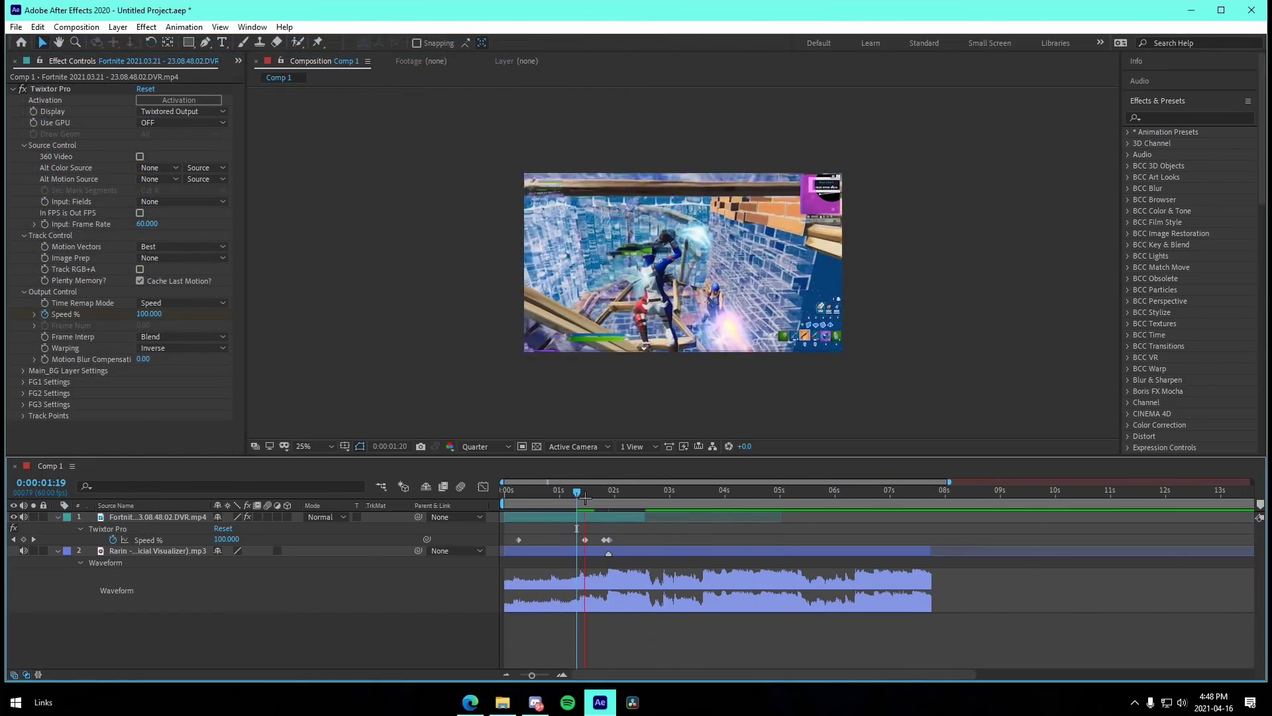
key(space)
click(577, 493)
key(space)
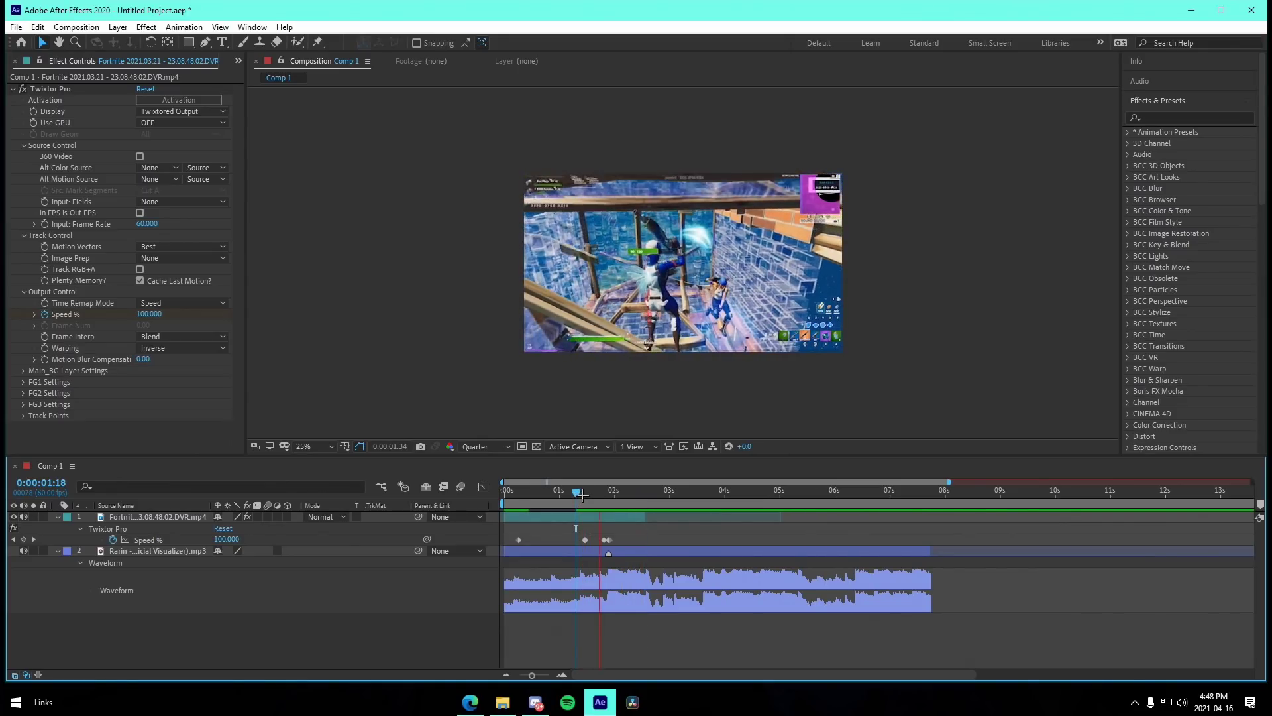
click(579, 495)
key(space)
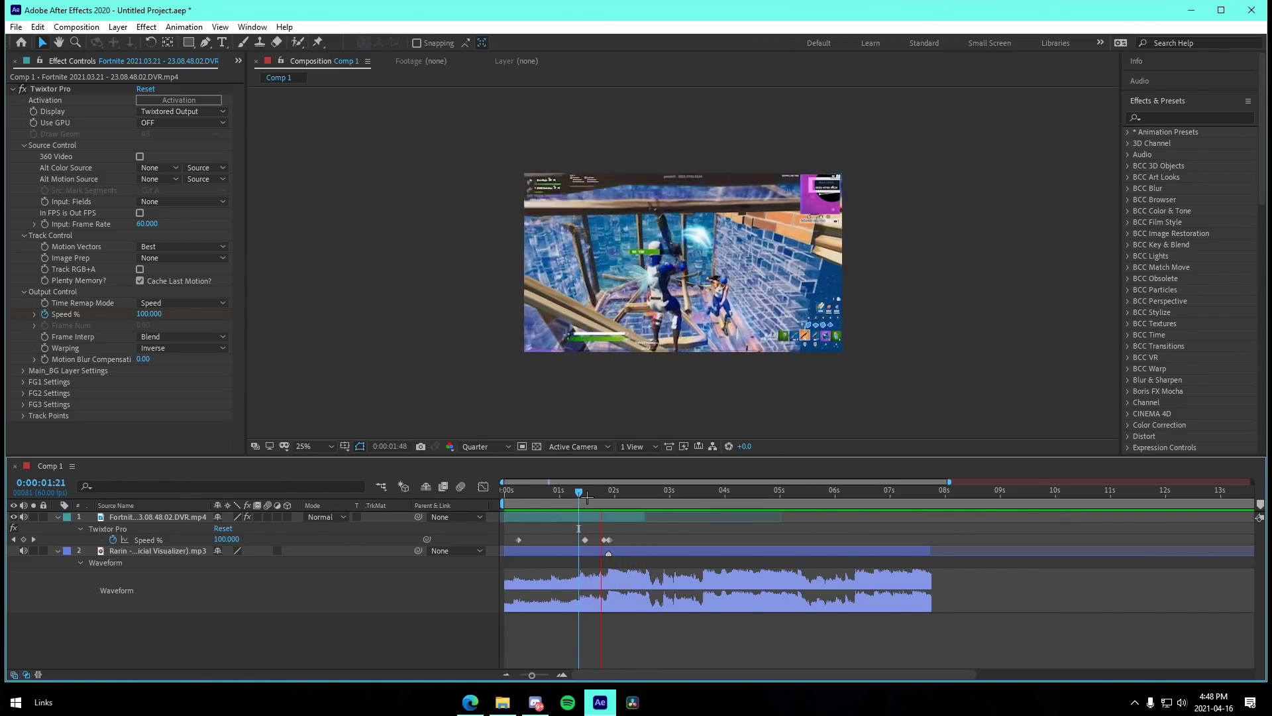
- Examine the gameplay frames between the first Speed % keyframe and the keyframe at 0:00:01:27
click(584, 495)
click(562, 674)
drag(851, 625, 931, 622)
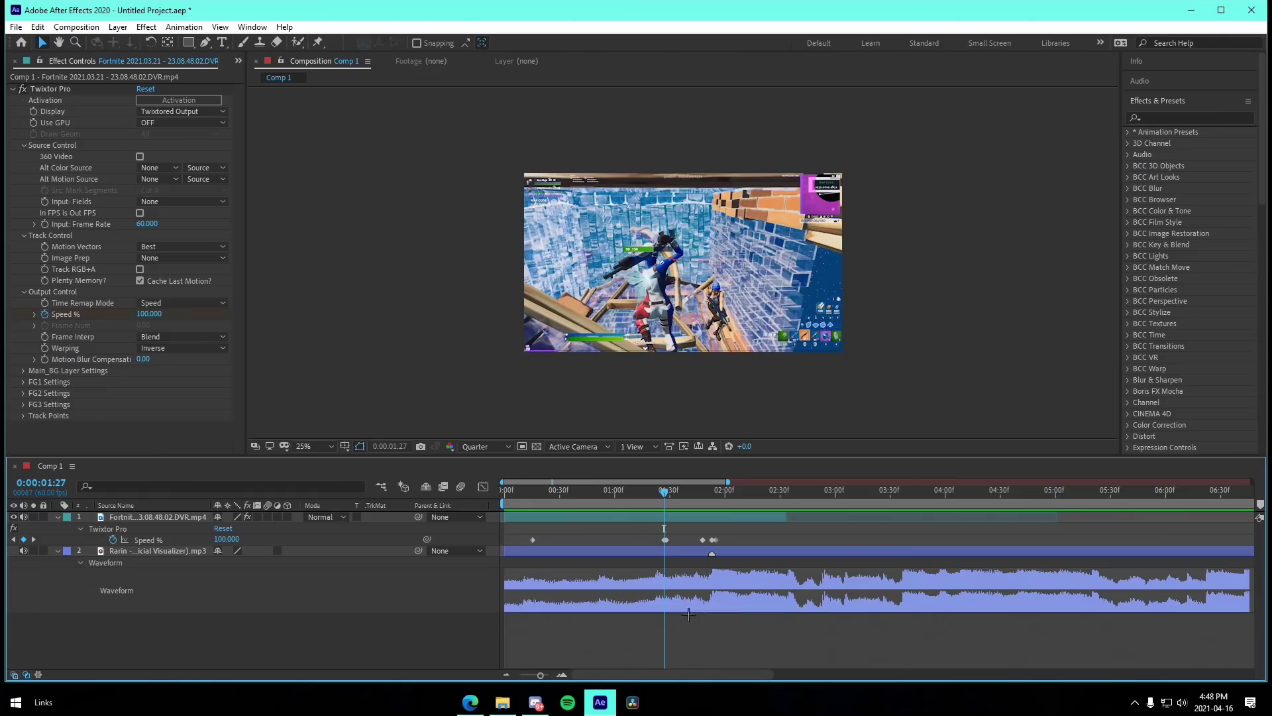
click(532, 495)
drag(537, 490, 623, 520)
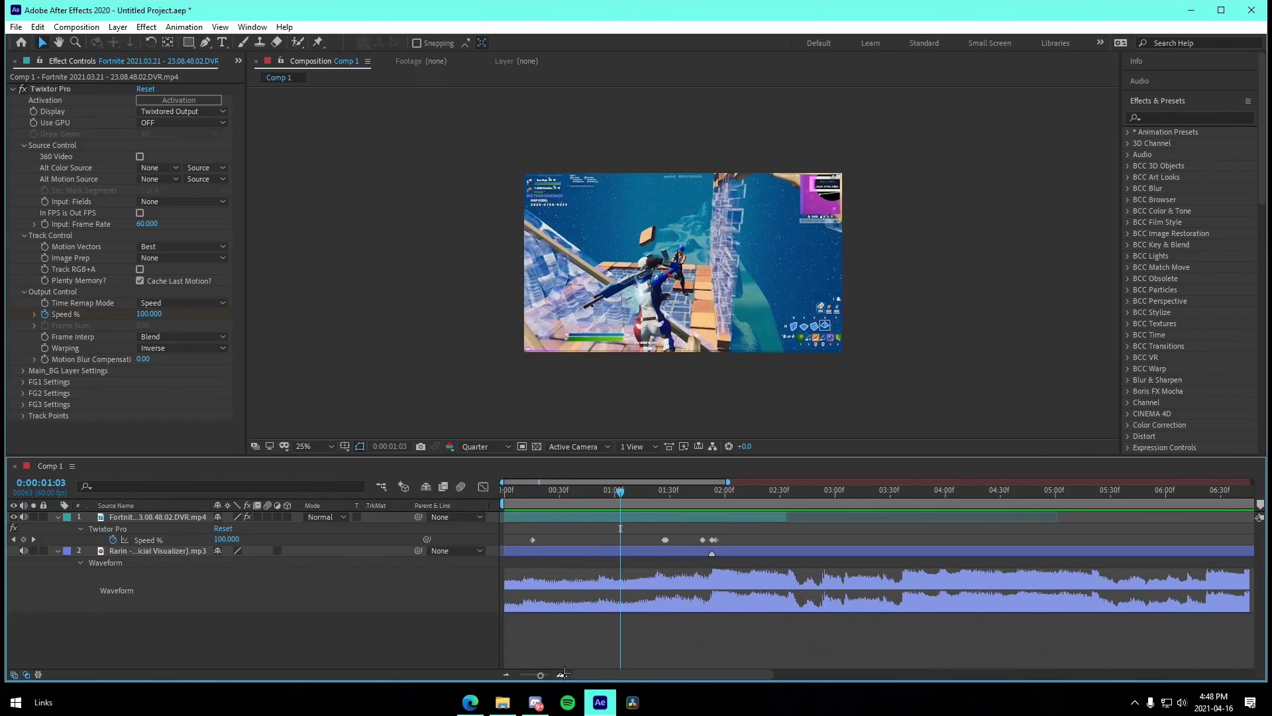